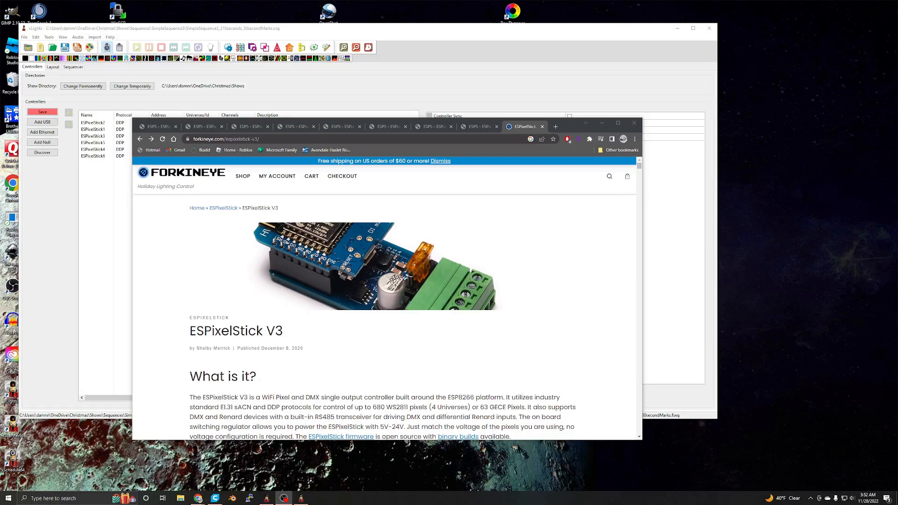
- Examine the ESPixelStick V3 web page down to its pixel configuration example
left_click_drag(571, 122, 508, 151)
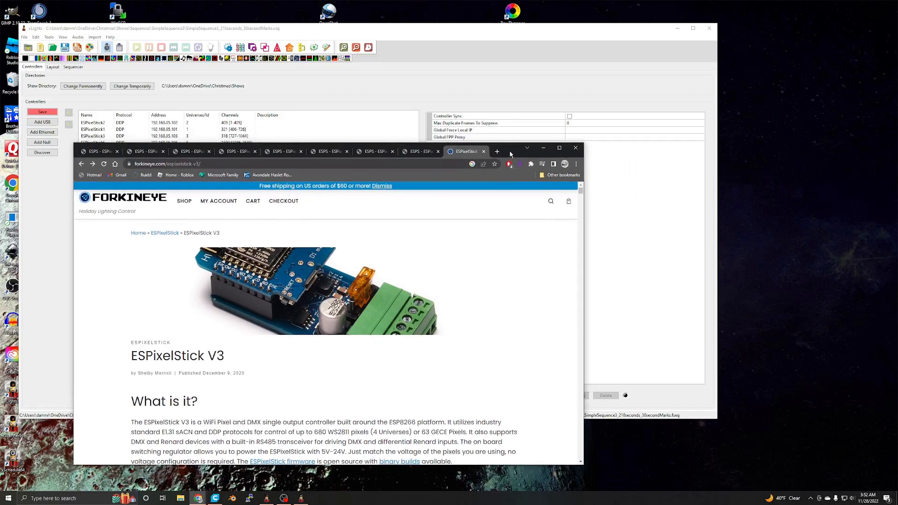
left_click_drag(508, 151, 503, 135)
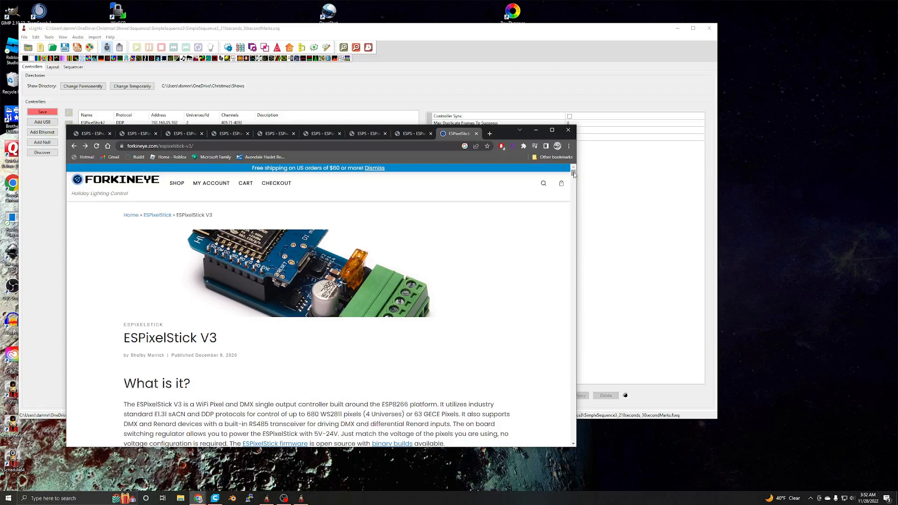
left_click_drag(573, 172, 574, 209)
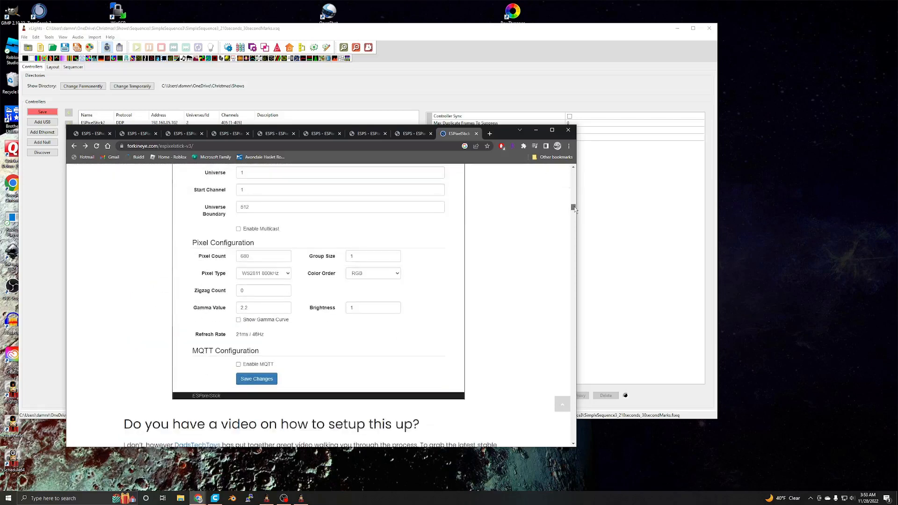
- Switch to xLights and view the list of ESPixelStick controllers with their addresses and channels
left_click(600, 179)
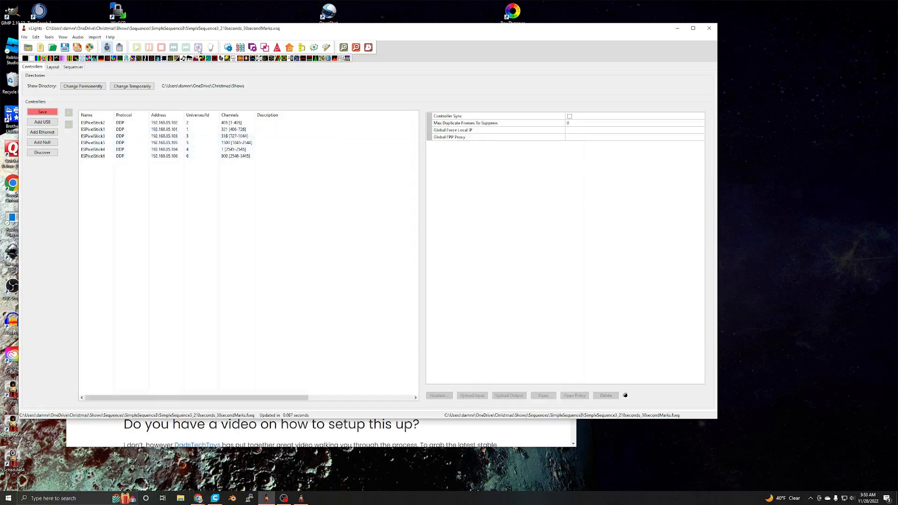
left_click_drag(209, 28, 204, 82)
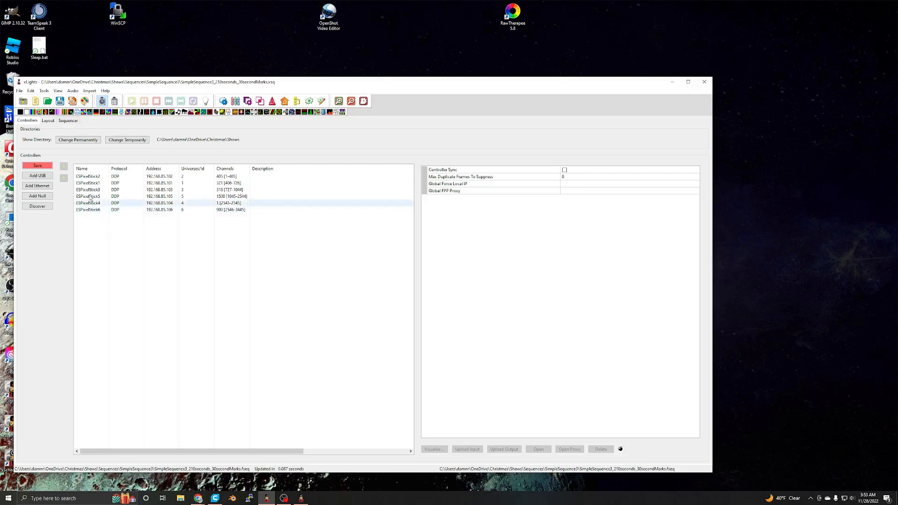
left_click_drag(369, 83, 369, 89)
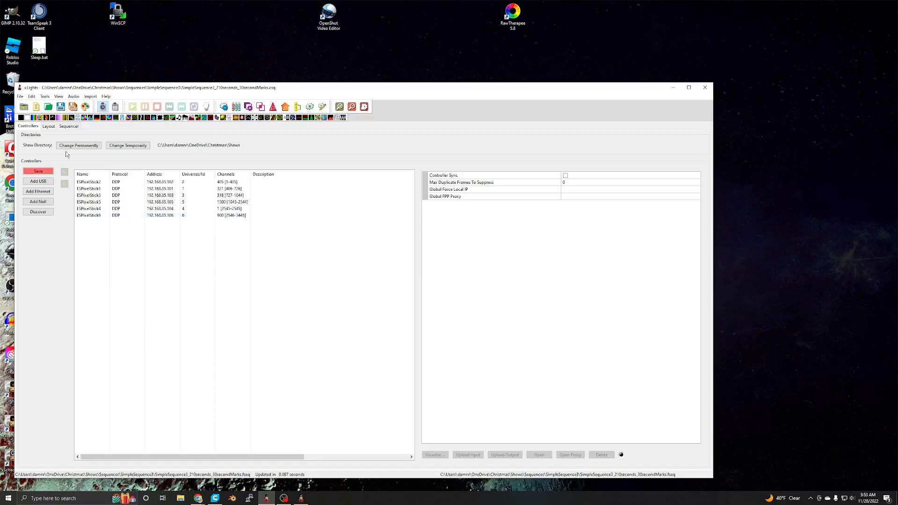
- Review the channel assignments of the layout's models, including the PeaceStake models, and glance at the sequencer
left_click(48, 127)
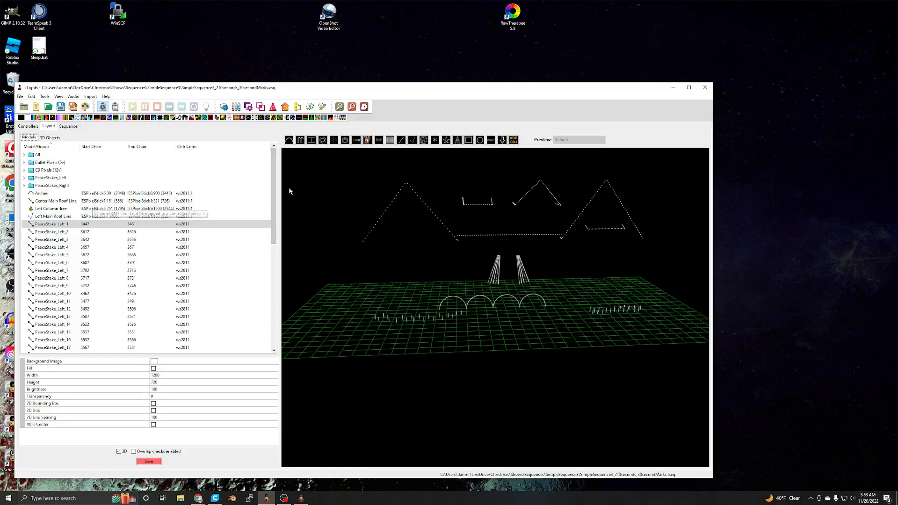
left_click_drag(273, 193, 248, 211)
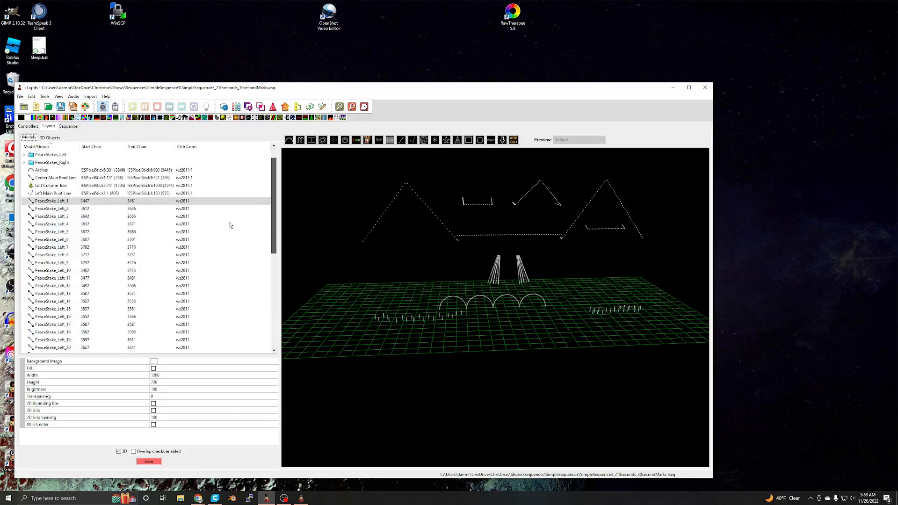
scroll(83, 290, "down", 1)
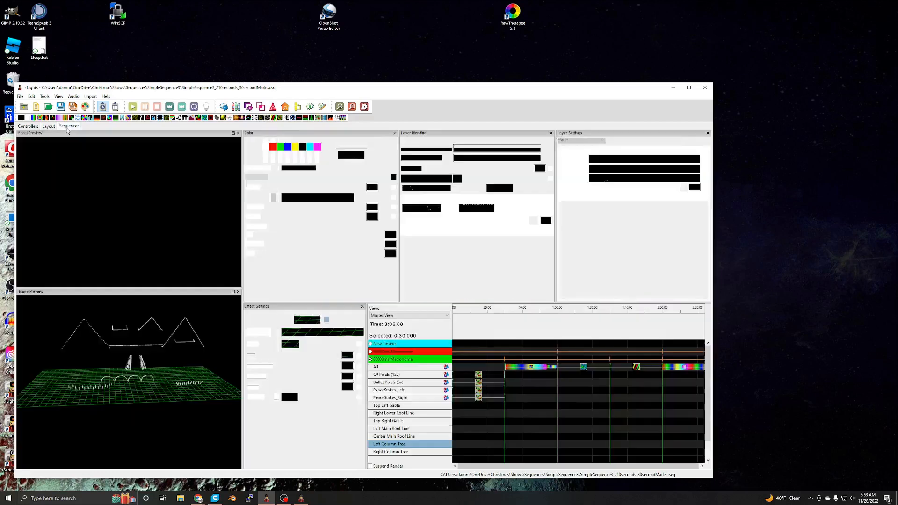
left_click(68, 127)
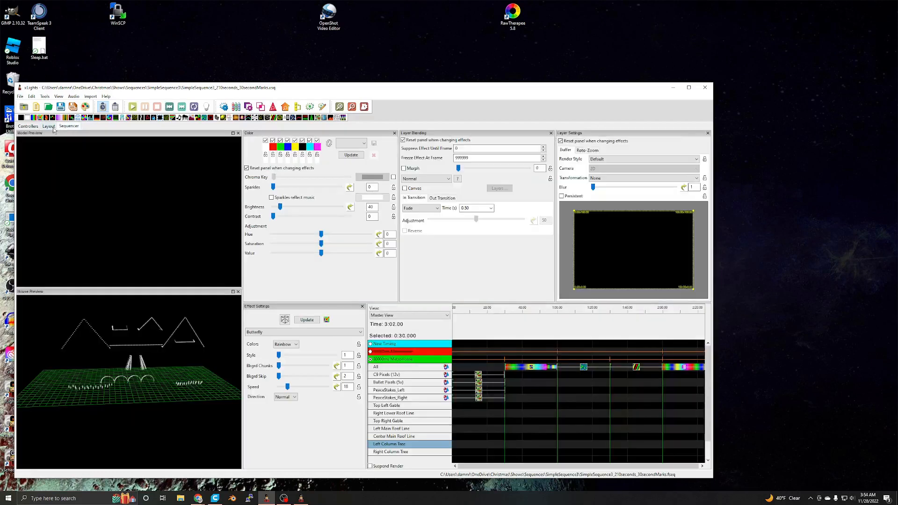
left_click(50, 128)
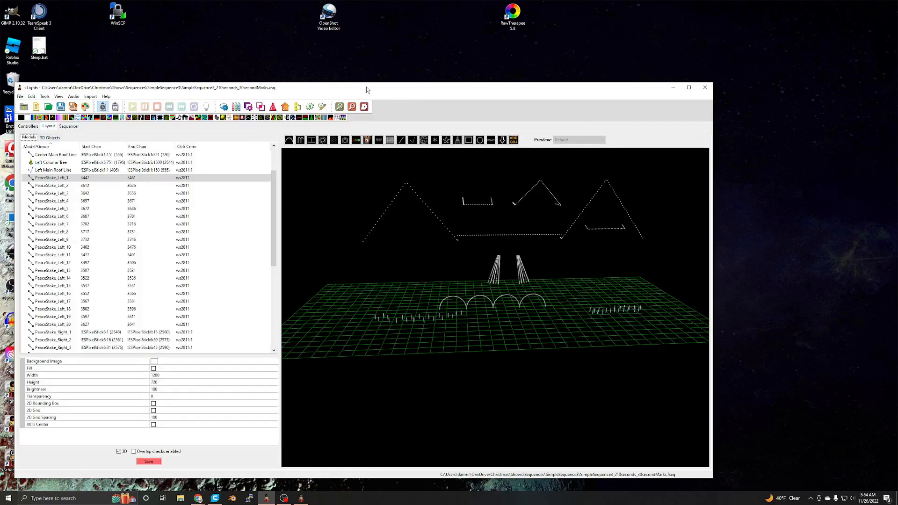
left_click_drag(366, 86, 389, 74)
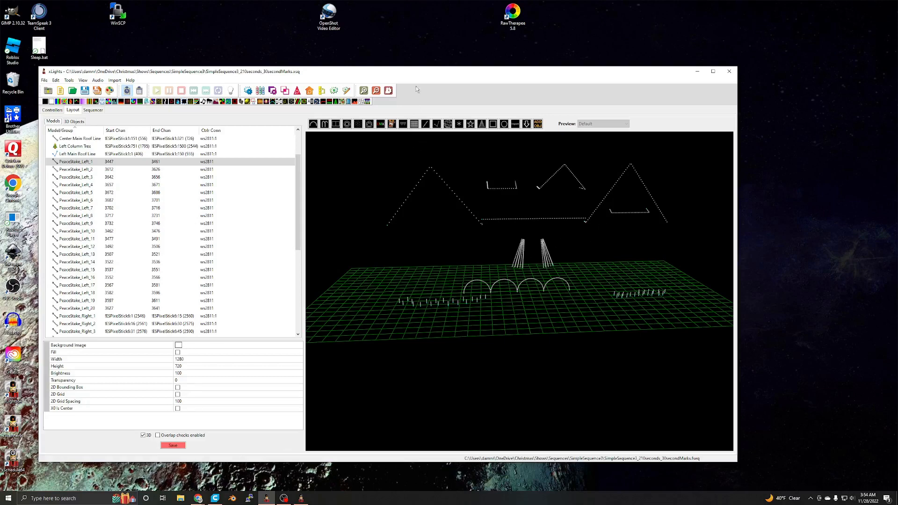
left_click_drag(405, 78, 408, 86)
left_click_drag(385, 86, 362, 74)
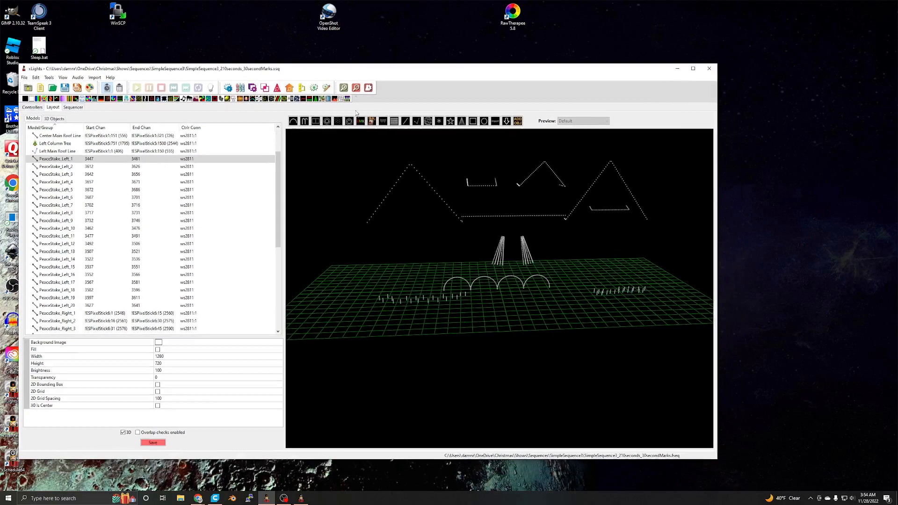
- Play the sequence briefly in the sequencer, watch the house preview, and stop playback
left_click(72, 107)
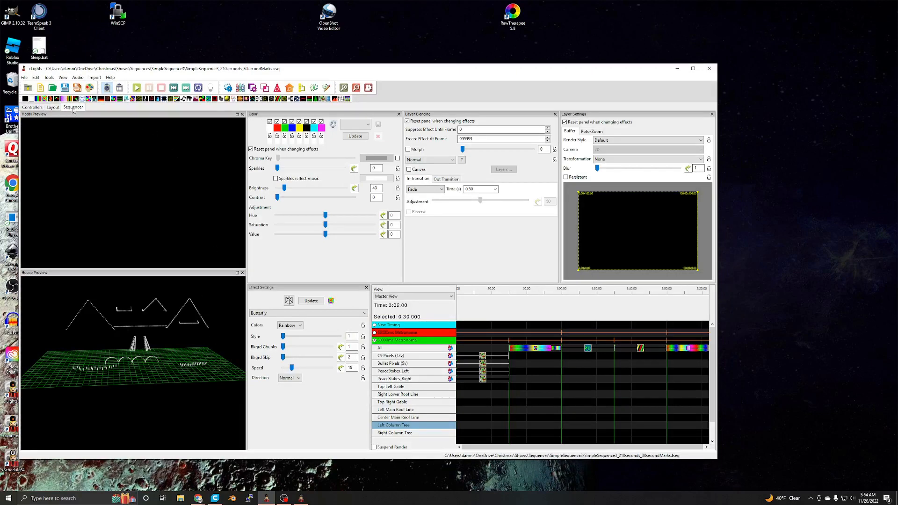
key("space")
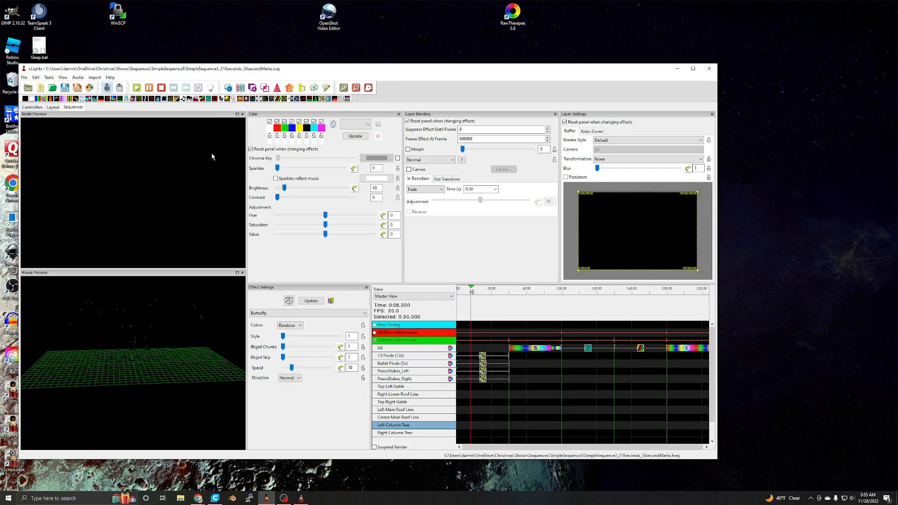
left_click(162, 87)
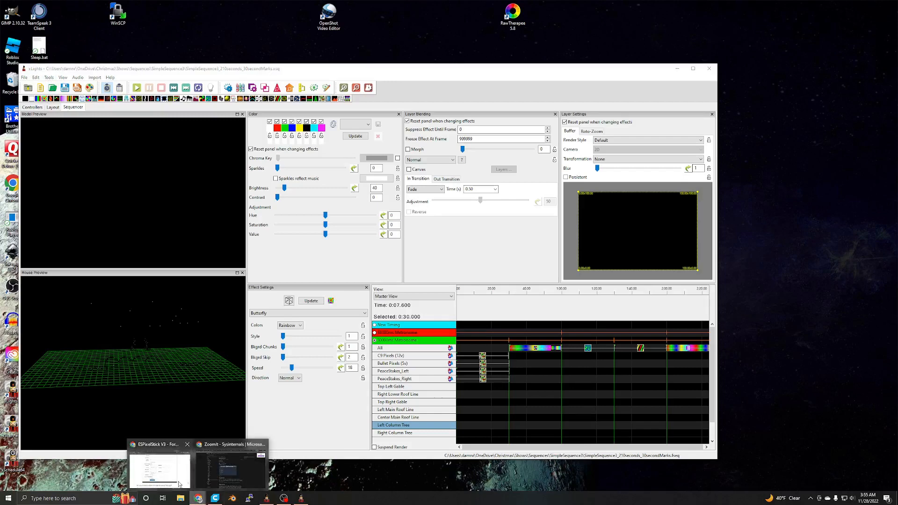
- Switch to Chrome, inspect the effects available on the ESPixelStick7 effects page, and return to xLights
left_click(236, 463)
left_click(269, 134)
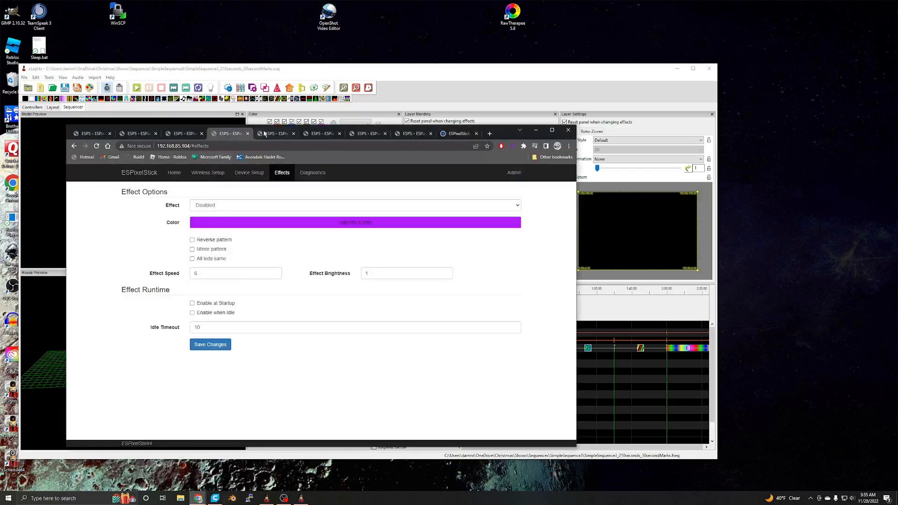
left_click(322, 135)
left_click(357, 136)
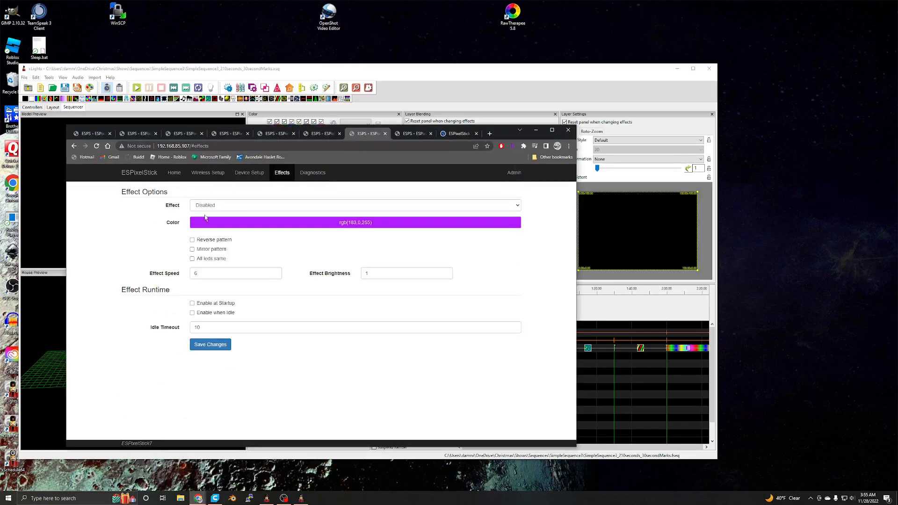
left_click(217, 207)
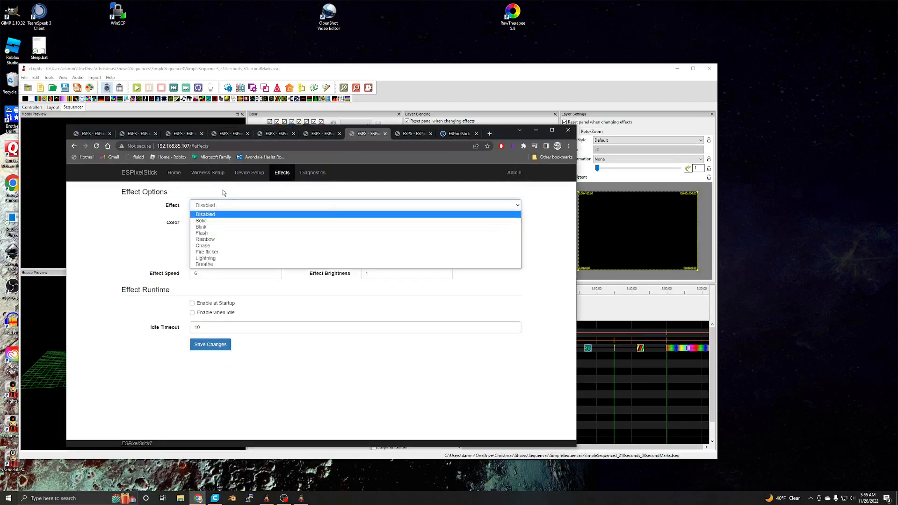
left_click(141, 247)
left_click_drag(496, 135, 458, 169)
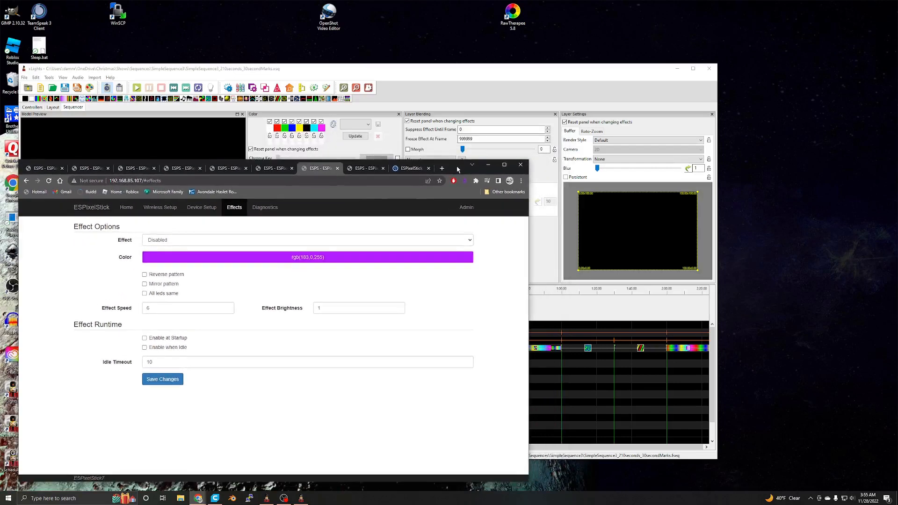
left_click(489, 165)
mouse_move(387, 75)
left_mouse_down()
mouse_move(397, 78)
mouse_move(386, 87)
left_mouse_up()
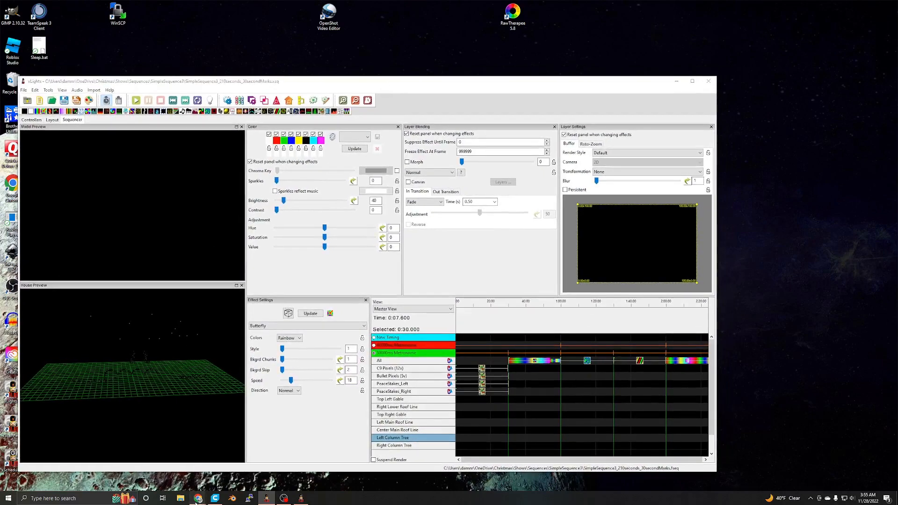
- Switch to Chrome, check the effect options of ESPixelStick2, and return to xLights
mouse_move(198, 498)
left_click(164, 460)
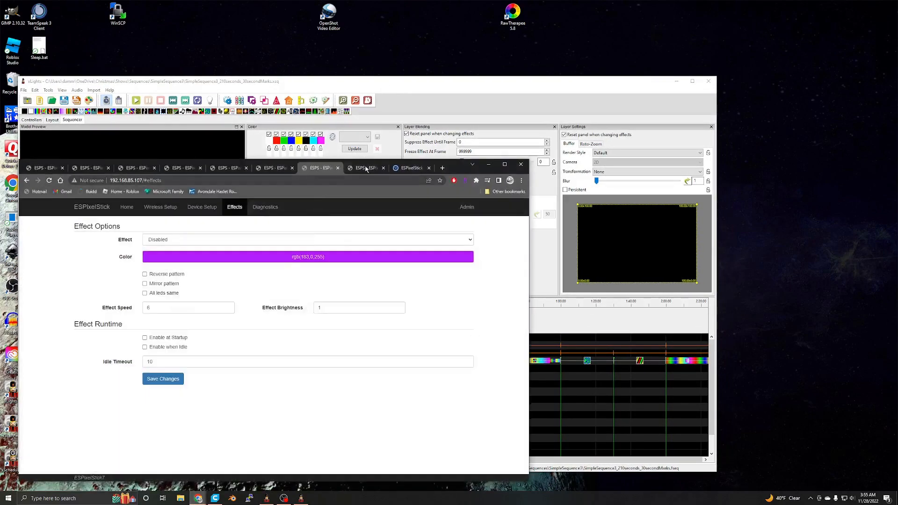
left_click(366, 169)
left_click(94, 170)
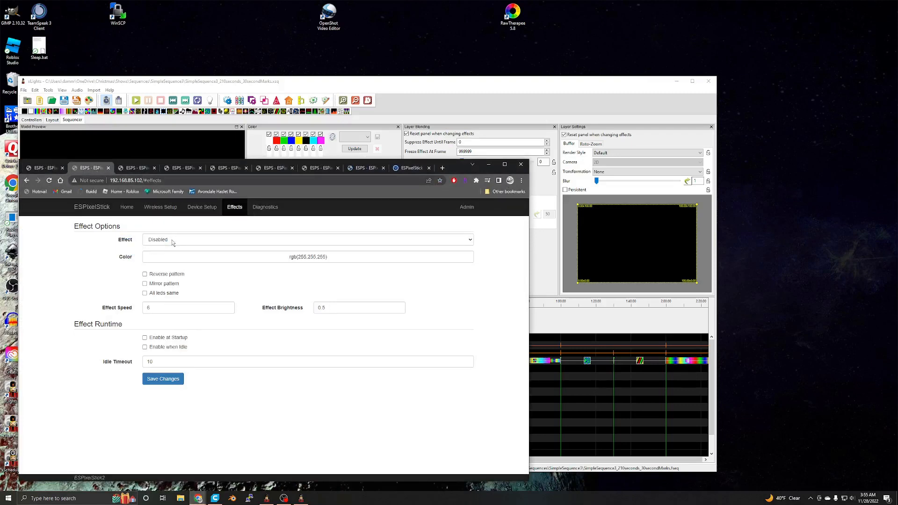
left_click(487, 168)
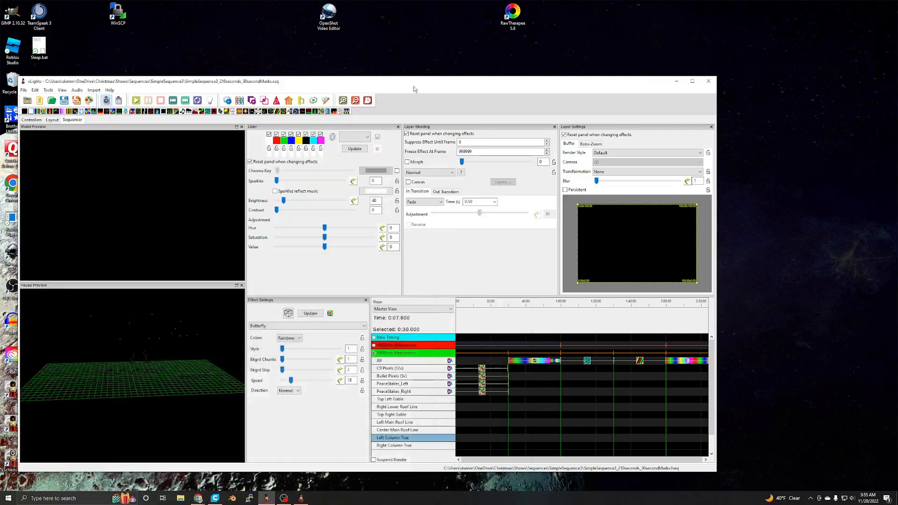
- Discover the controllers on the network and select ESPixelStick7 to show its properties
left_click_drag(400, 85, 404, 64)
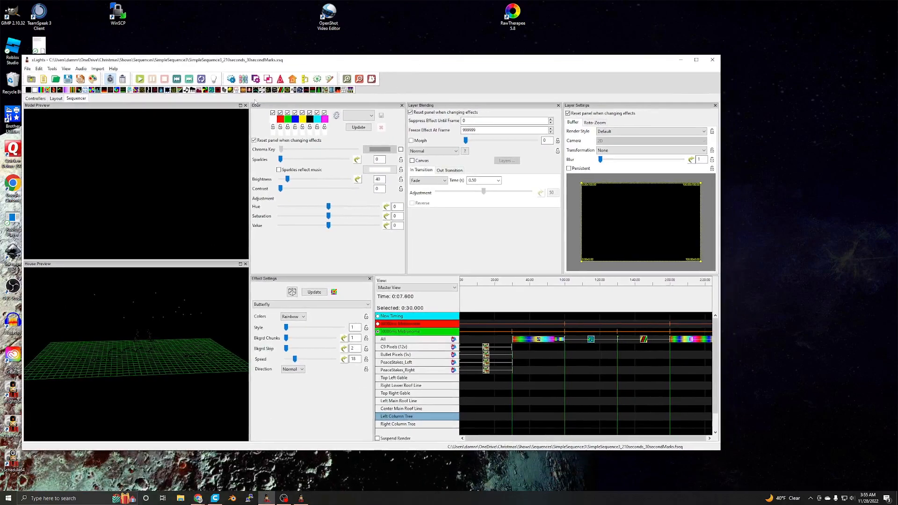
left_click(36, 99)
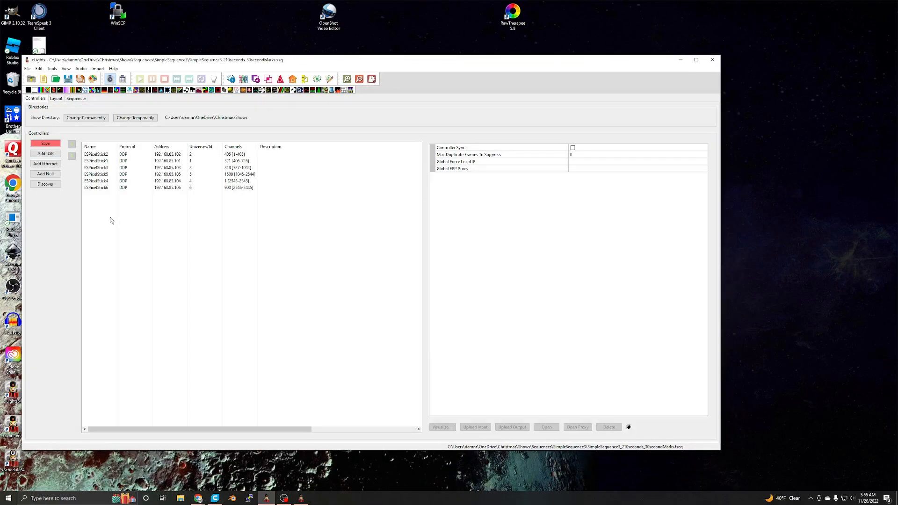
left_click(42, 184)
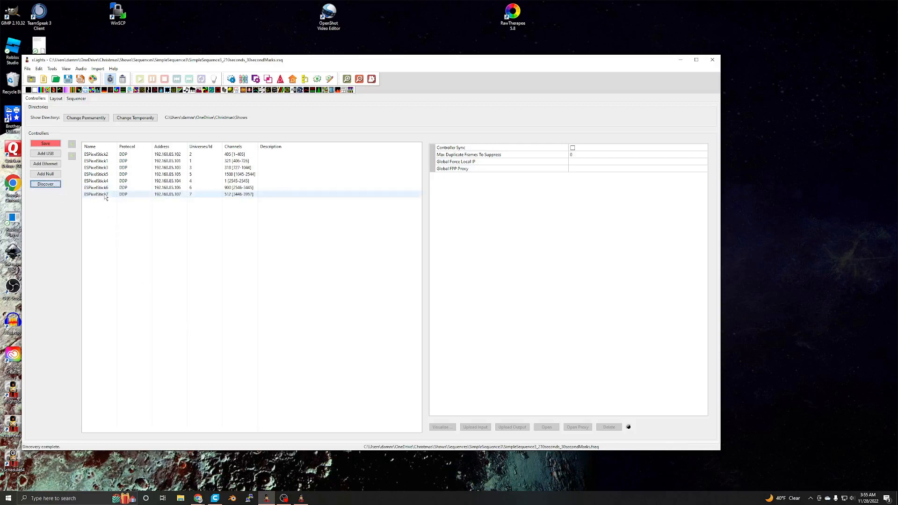
left_click(103, 195)
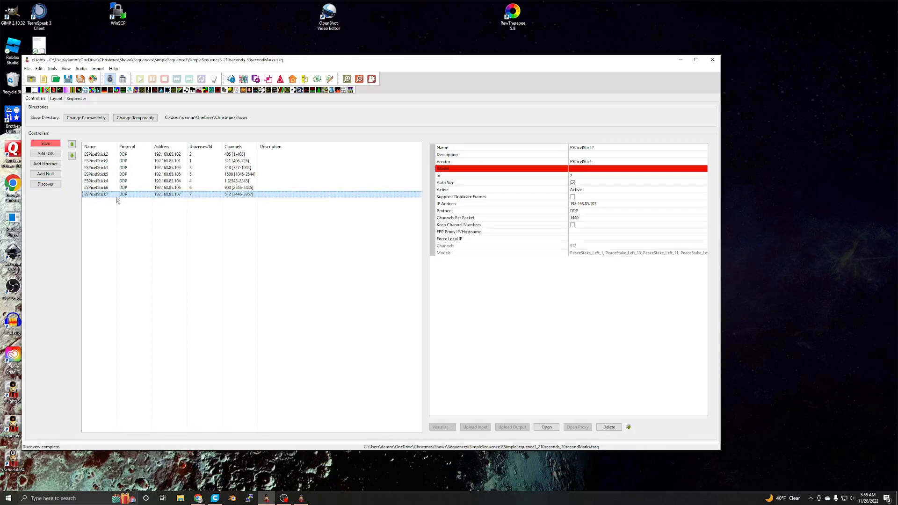
- Switch to Chrome and view the device setup page of ESPixelStick7
left_click(198, 498)
left_click(160, 468)
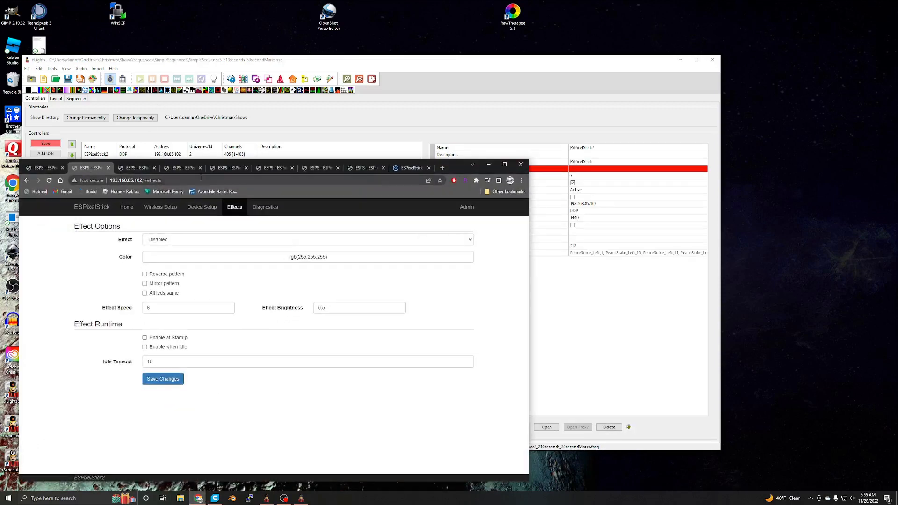
left_click(323, 169)
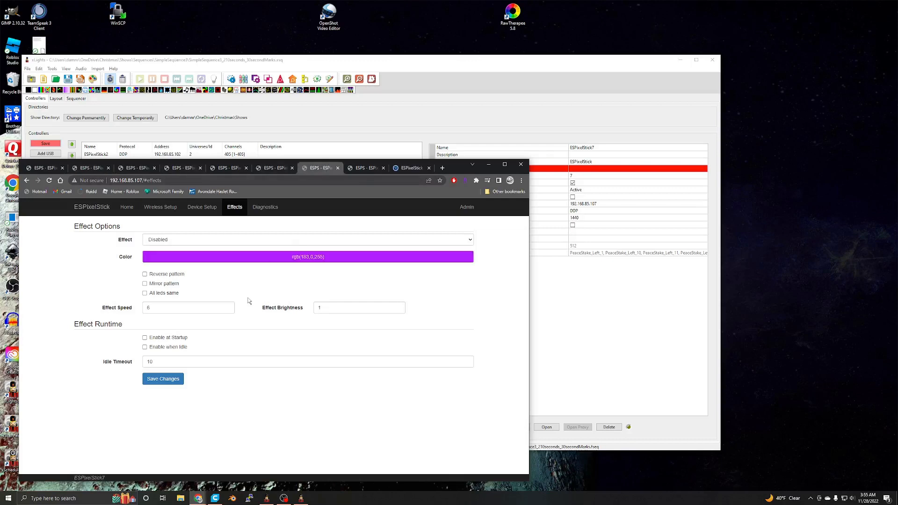
left_click(360, 170)
left_click(319, 169)
left_click(202, 207)
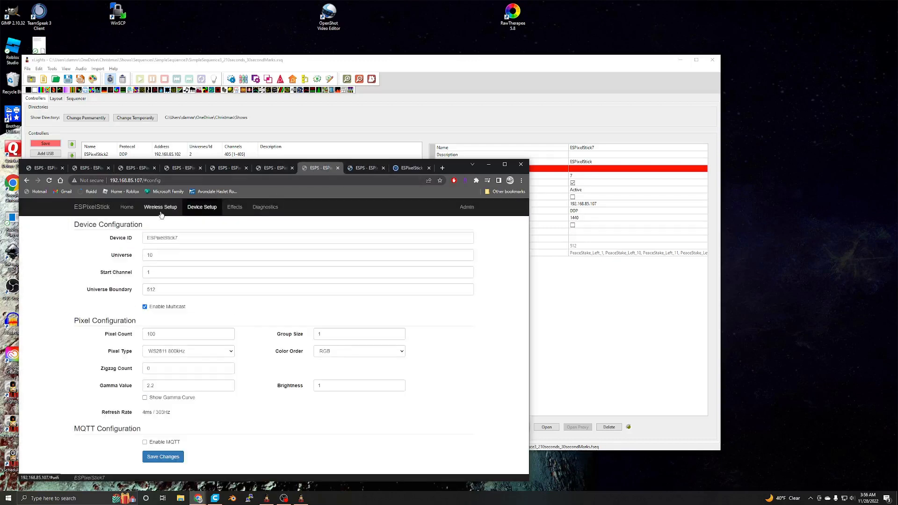
- Compare the hostname in the wireless setup of ESPixelStick7 with the device ID in its device setup
left_click(160, 207)
left_click_drag(182, 268, 131, 276)
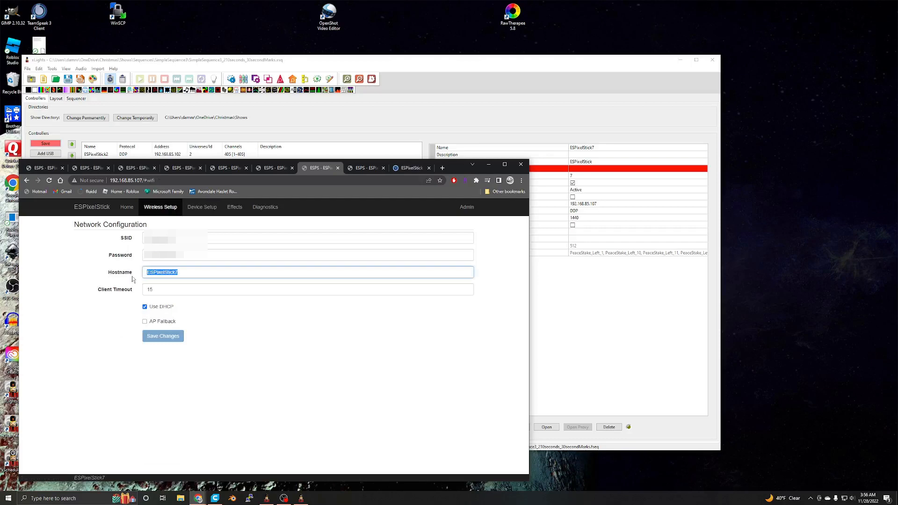
left_click(201, 208)
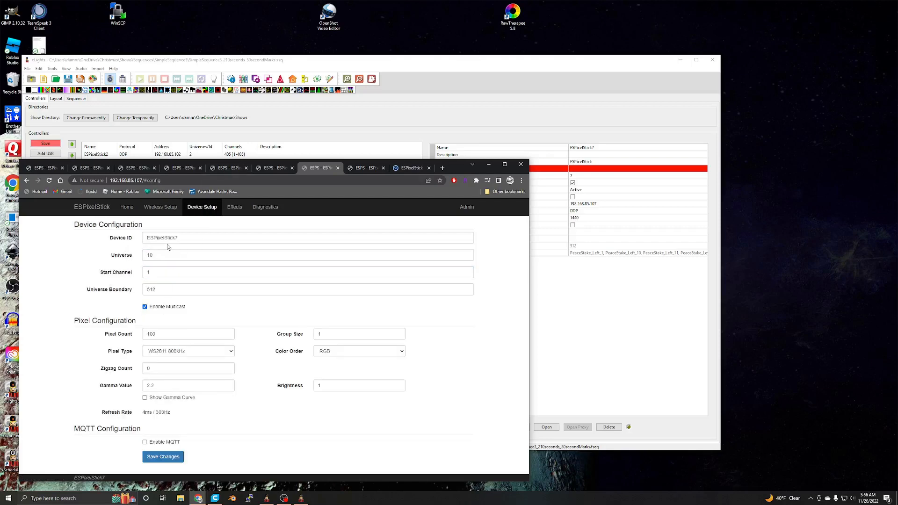
left_click_drag(191, 234, 126, 301)
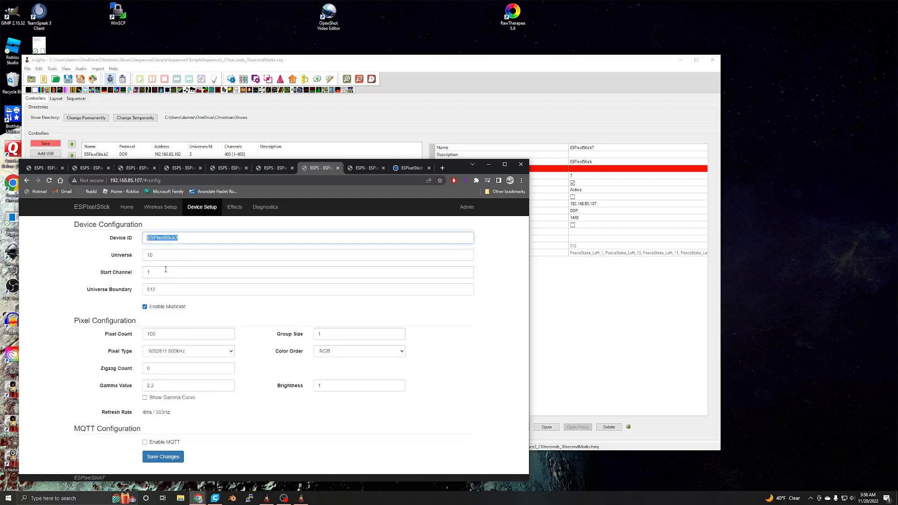
left_click(186, 239)
double_click(186, 237)
left_click(159, 207)
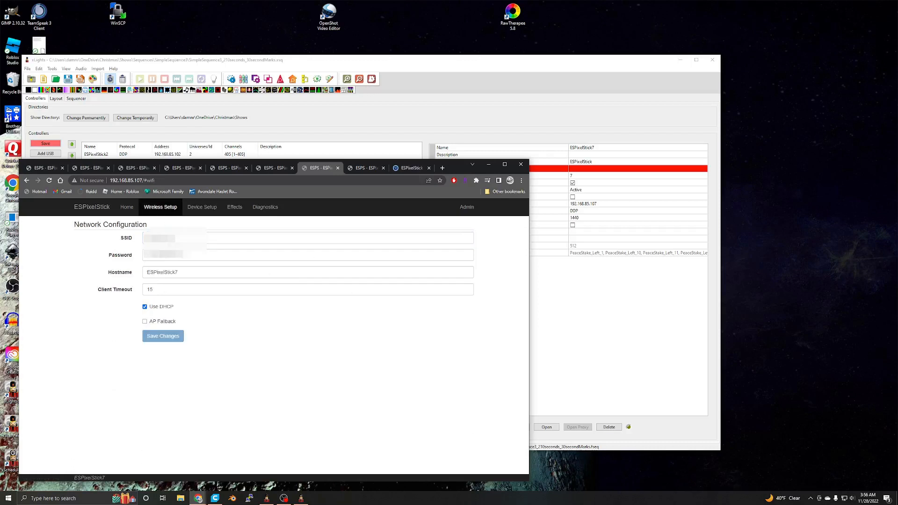
- Check the hostname, device ID and pixel count of ESPixelStick7 in its wireless and device setup pages
double_click(189, 275)
left_click(190, 275)
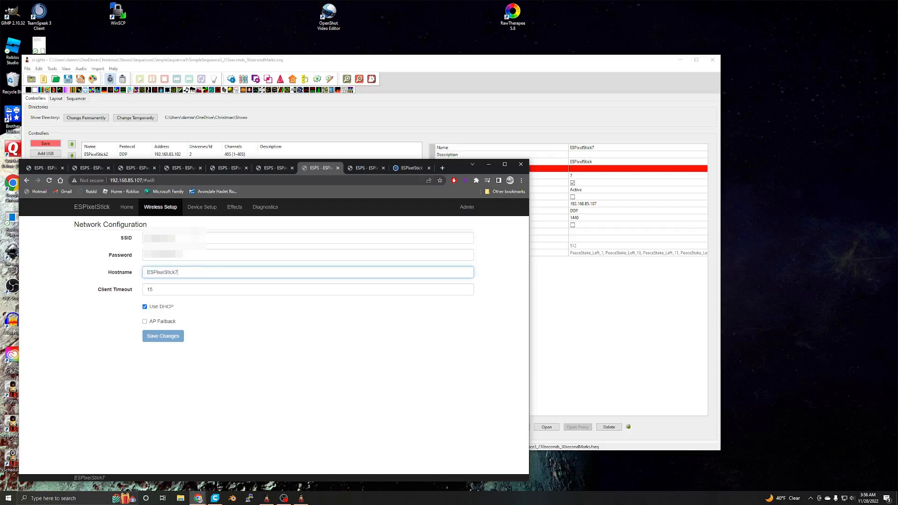
left_click(201, 209)
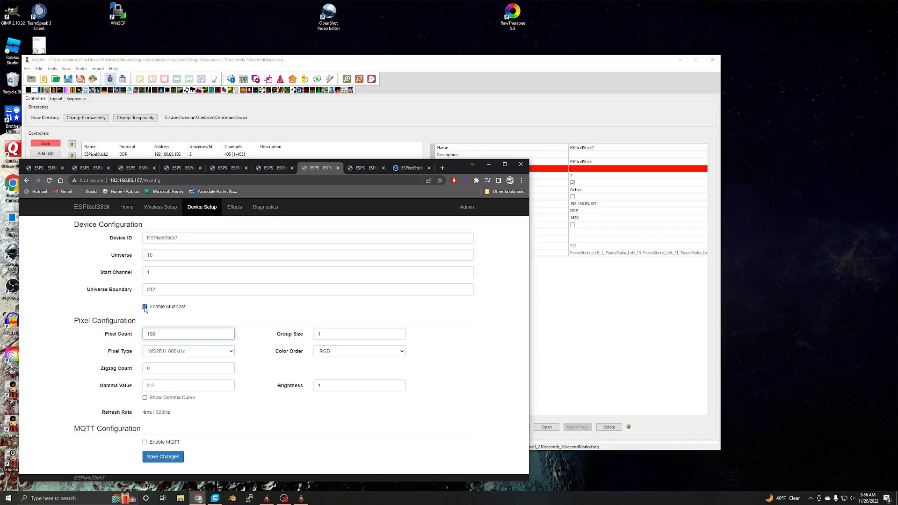
left_click(166, 208)
left_click(204, 207)
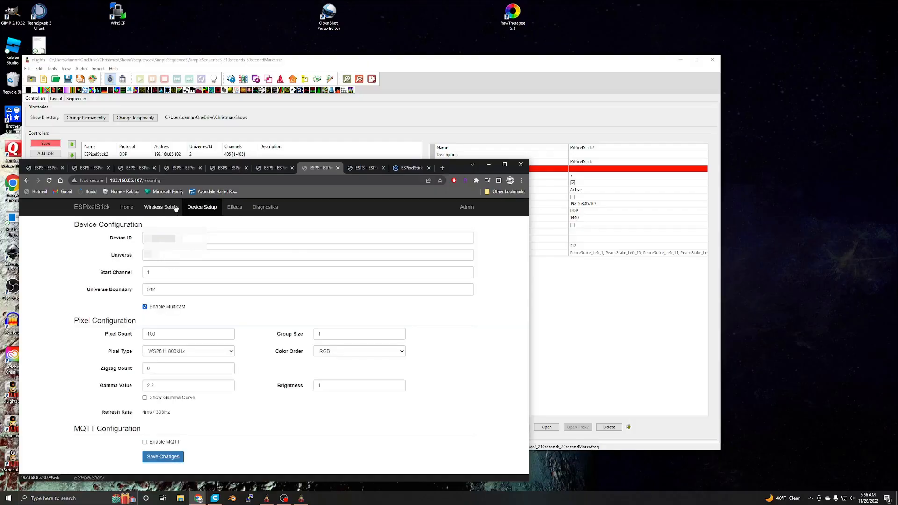
left_click(175, 208)
left_click(197, 207)
left_click(164, 209)
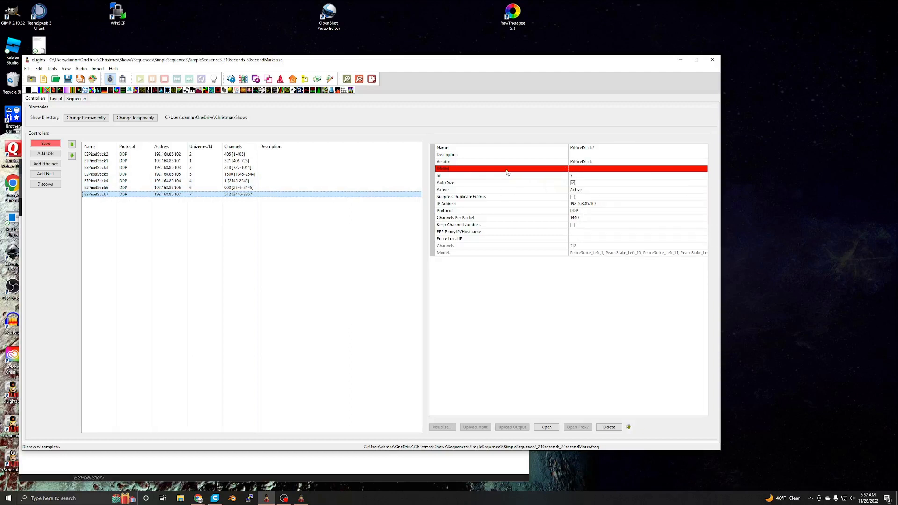
- Switch to xLights and set the model of the ESPixelStick7 controller to ESPixelStick, keeping that controller selected
left_click(582, 170)
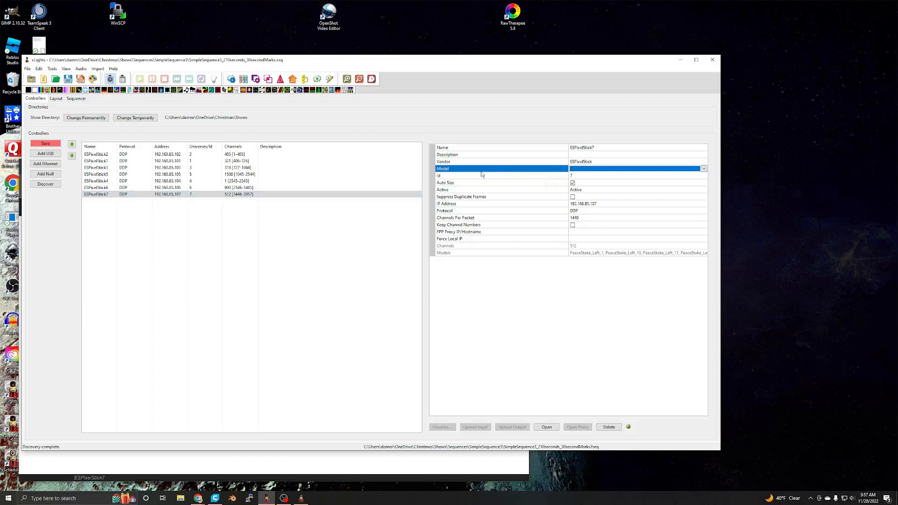
left_click(137, 195)
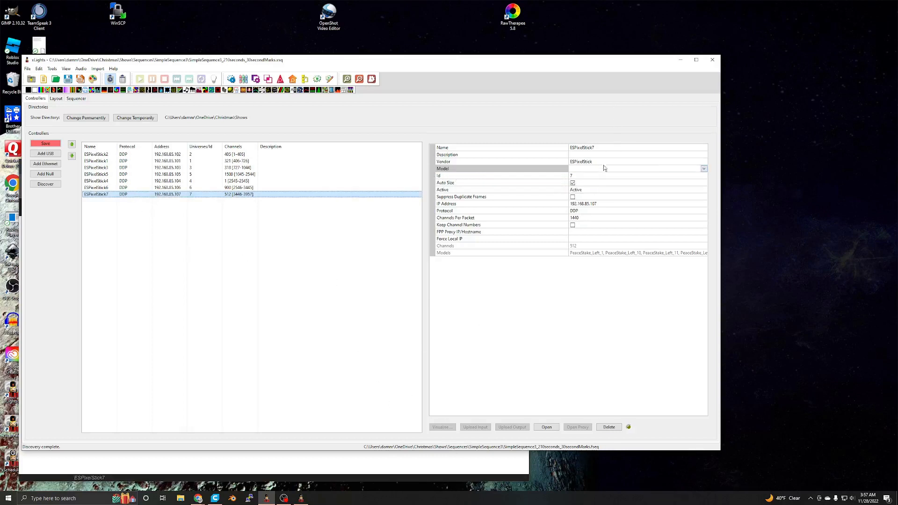
left_click(704, 169)
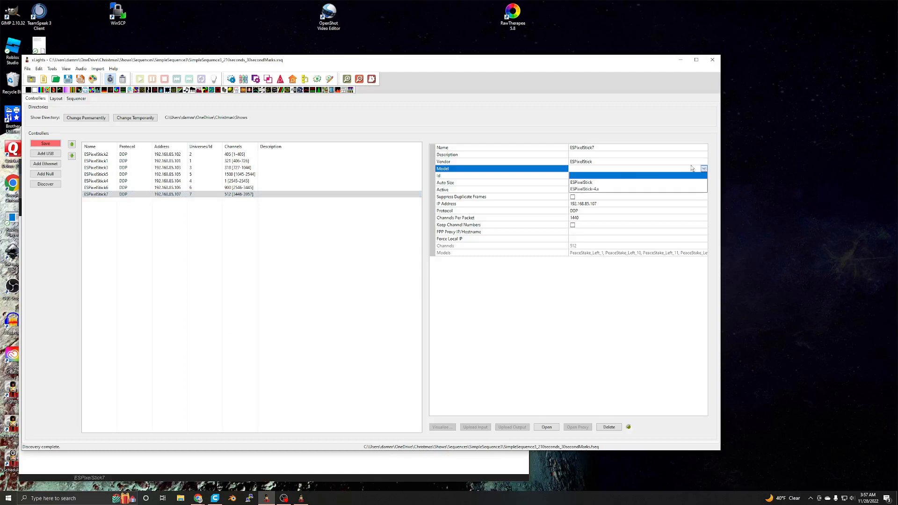
left_click(586, 184)
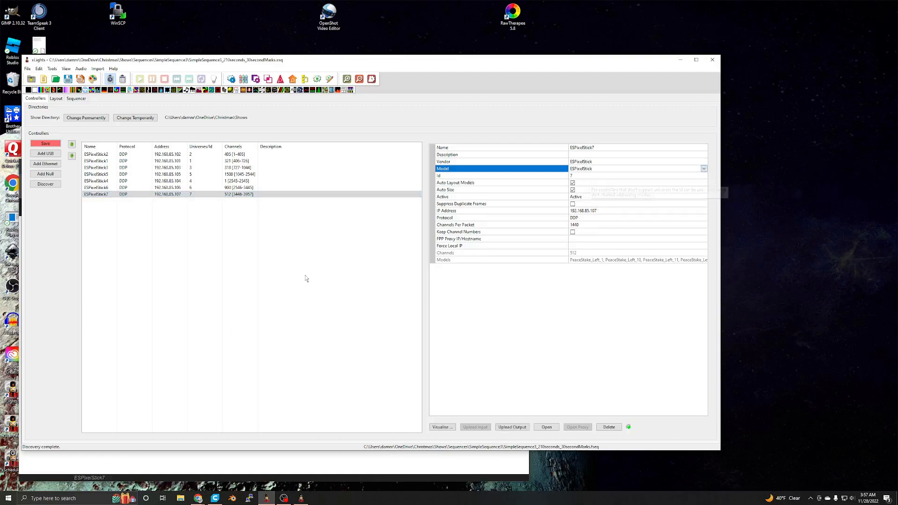
left_click(229, 305)
left_click(220, 194)
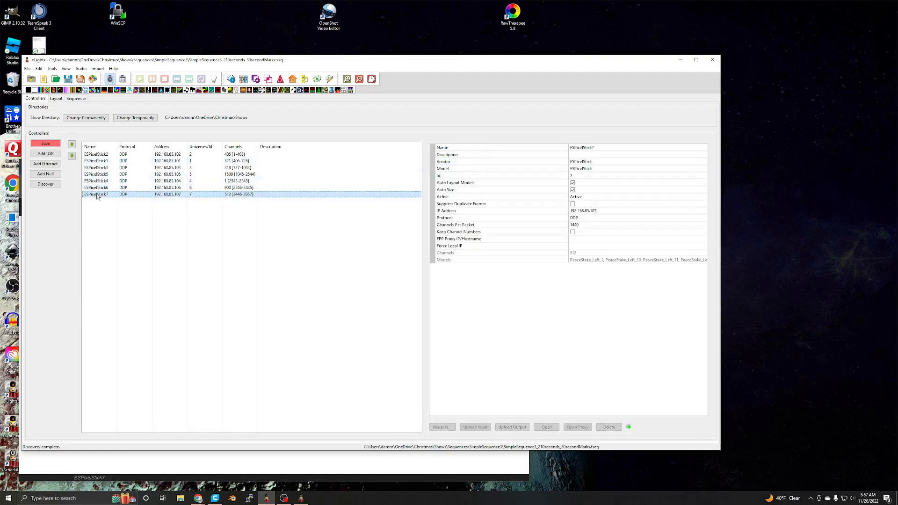
left_click(597, 168)
left_click(599, 170)
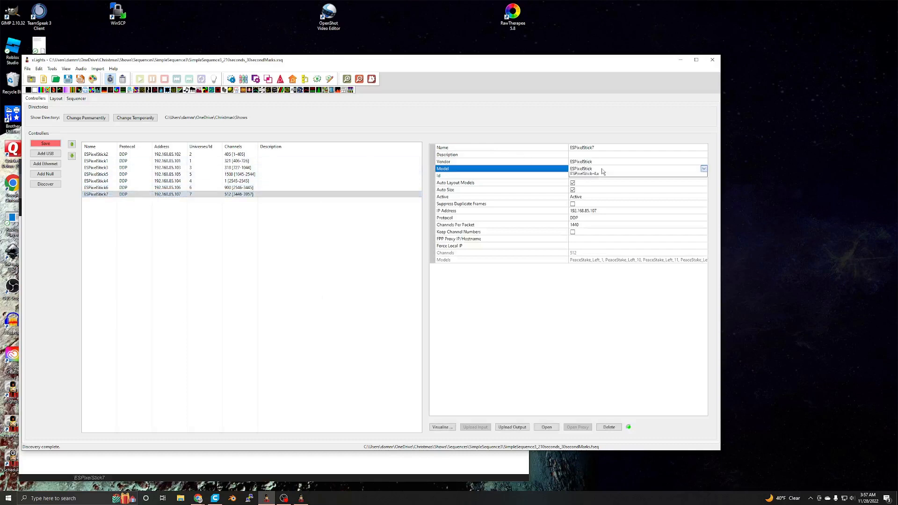
left_click(597, 183)
left_click(290, 315)
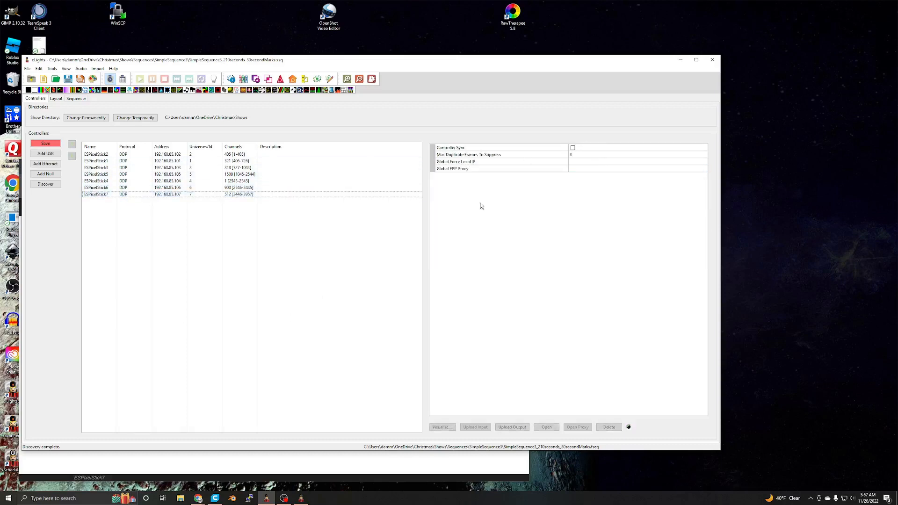
left_click(105, 195)
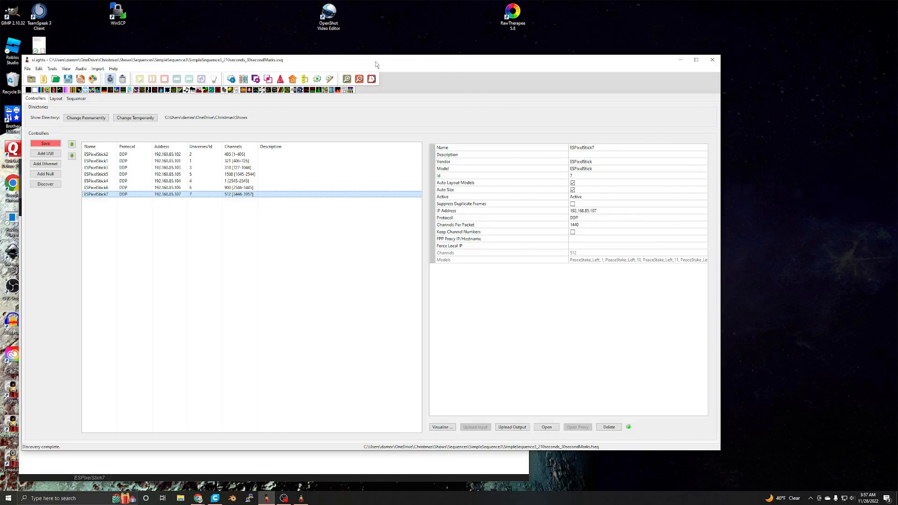
- View the pixel port and available models of ESPixelStick7 in the Visualise window and close it
mouse_move(377, 64)
left_mouse_down()
mouse_move(413, 71)
mouse_move(395, 66)
left_mouse_up()
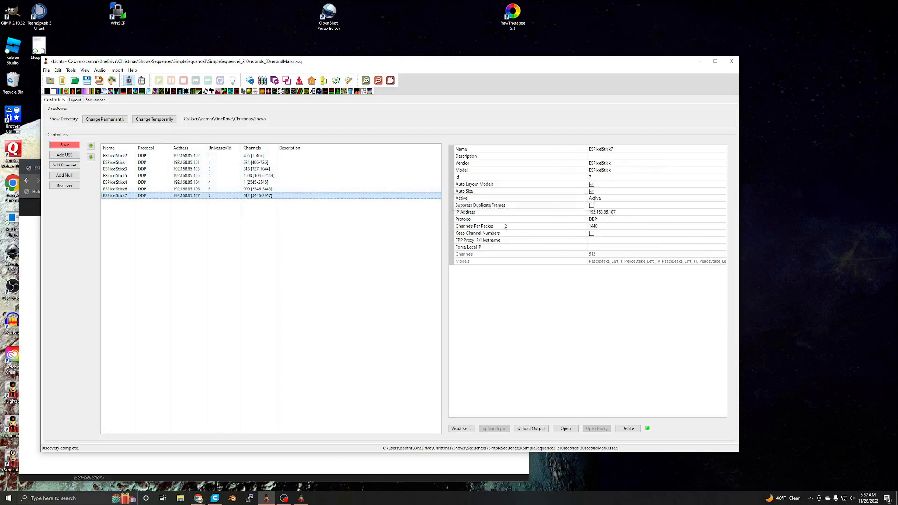
left_click(467, 428)
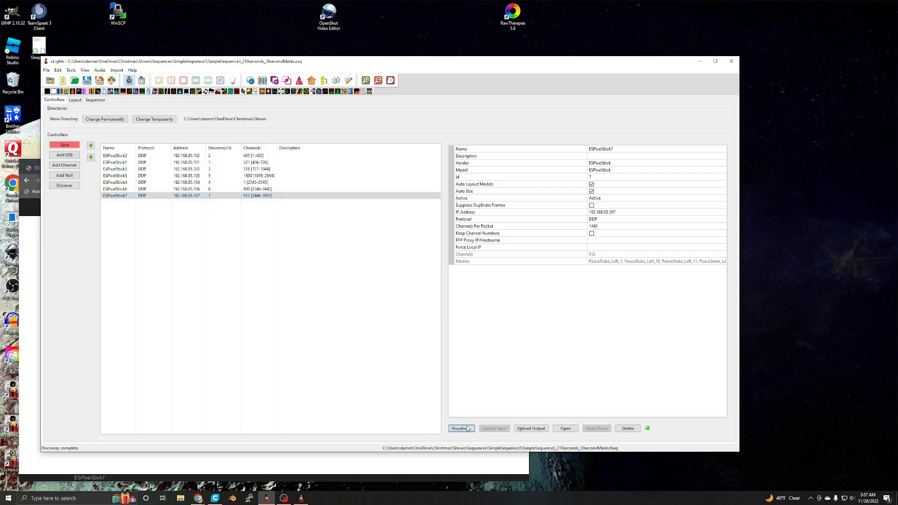
left_click_drag(205, 151, 317, 140)
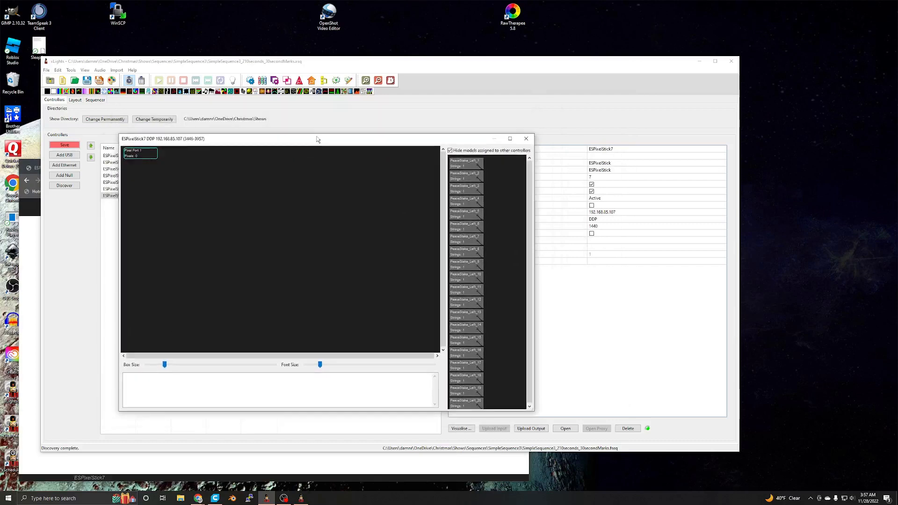
left_click(526, 139)
- Examine the PeaceStake_Left models in the layout and show the properties of PeaceStake_Left_7 in an enlarged property area
left_click(74, 100)
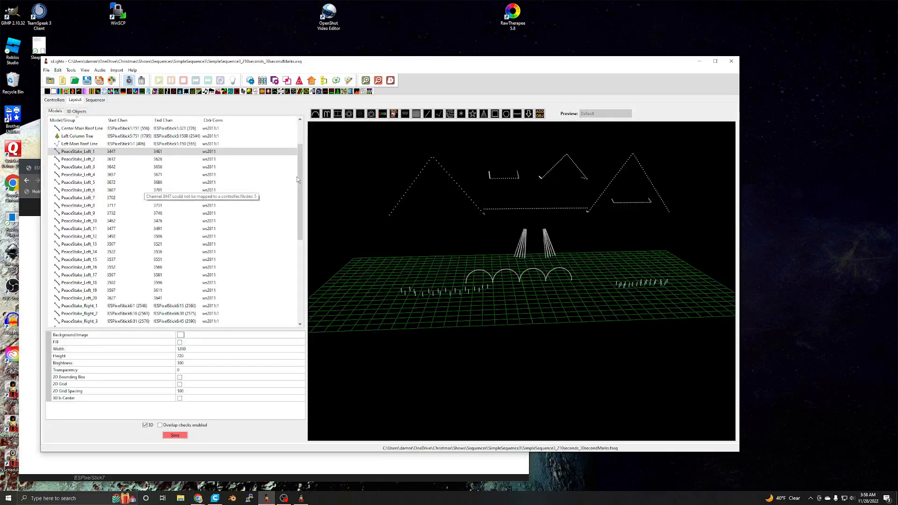
mouse_move(298, 180)
left_mouse_down()
mouse_move(299, 241)
mouse_move(310, 184)
left_mouse_up()
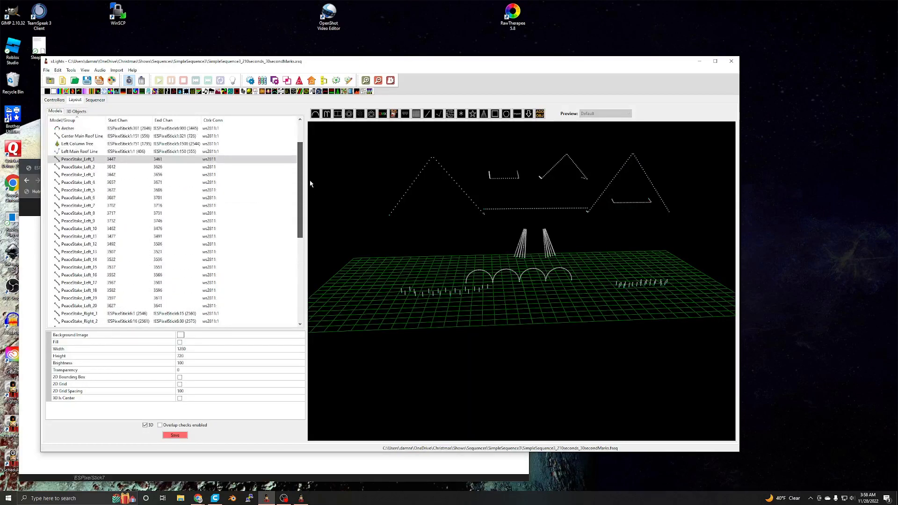
left_click(82, 191)
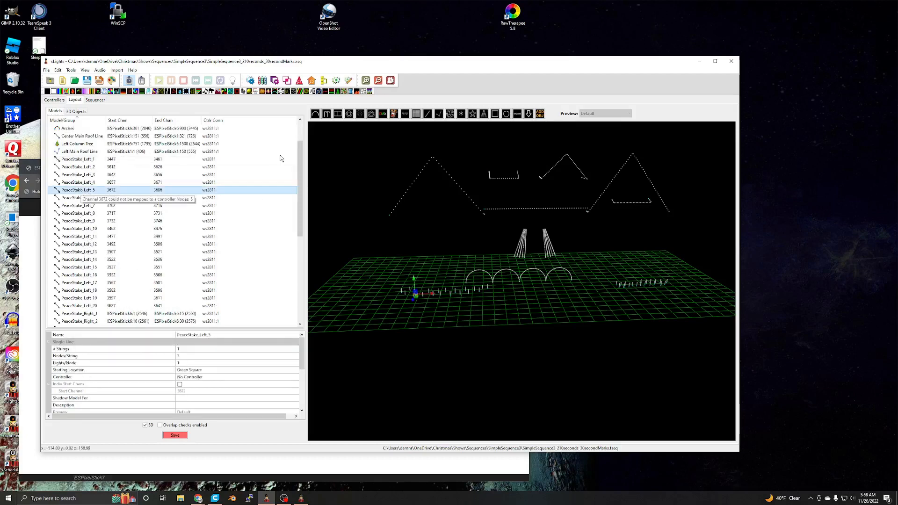
left_click_drag(301, 171, 302, 187)
left_click_drag(300, 183, 300, 187)
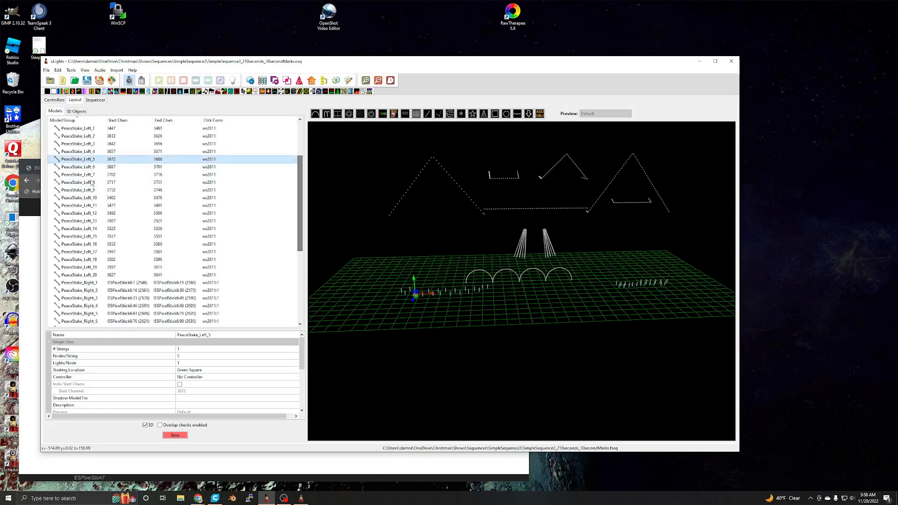
left_click(85, 177)
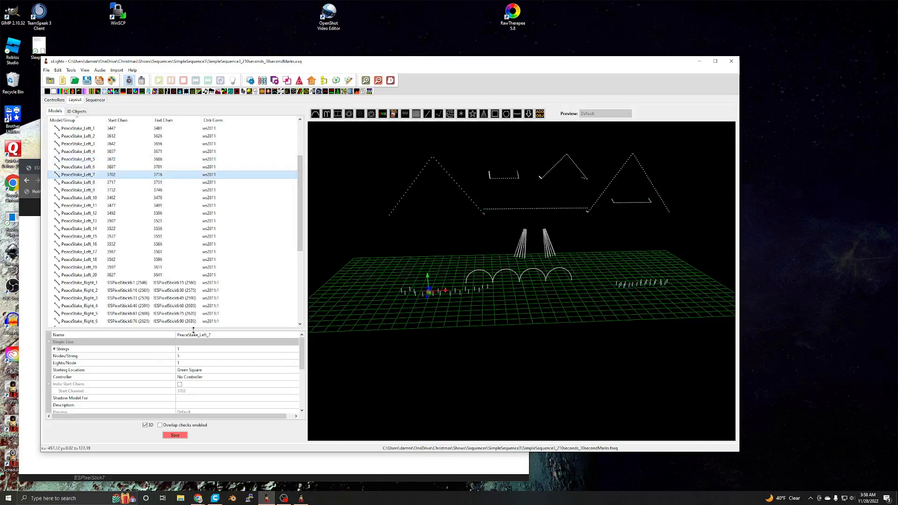
left_click_drag(200, 290, 201, 288)
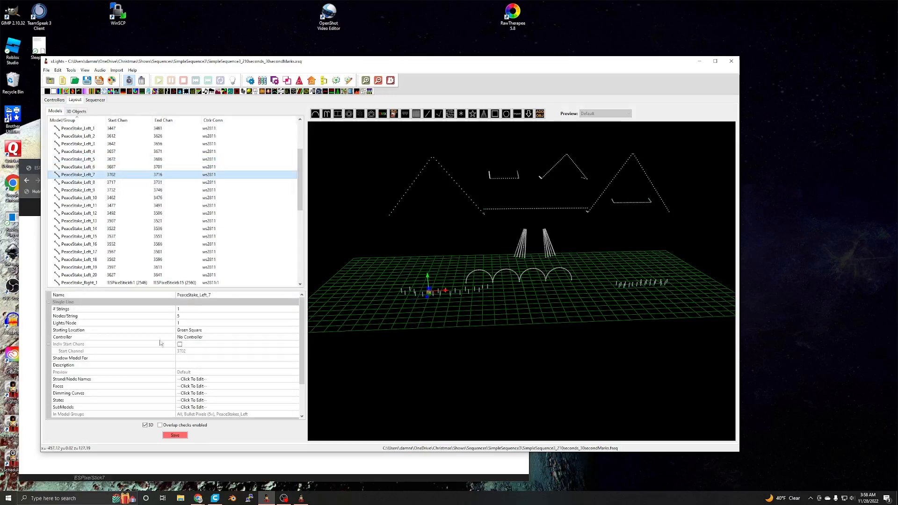
- Try assigning PeaceStake_Left_7 by Use Start Channel and check its start channel and individual start channels options
left_click(207, 337)
left_click(294, 336)
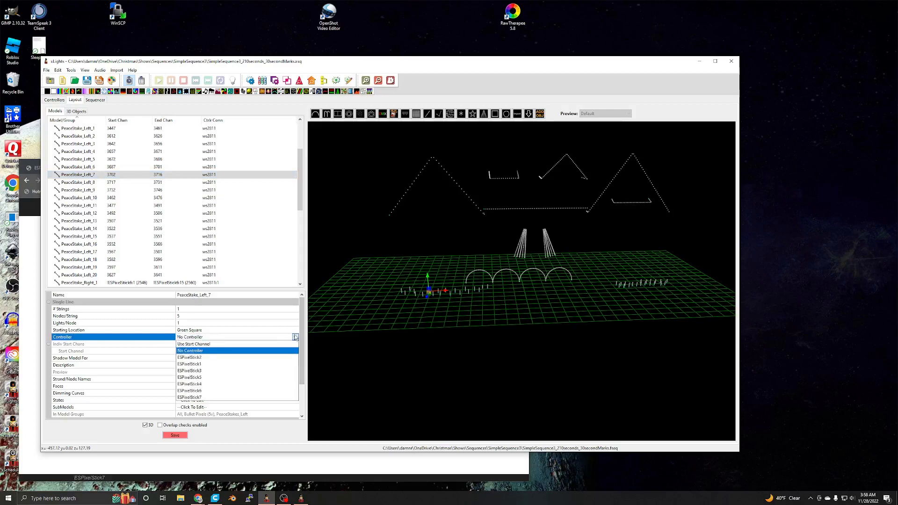
left_click(203, 345)
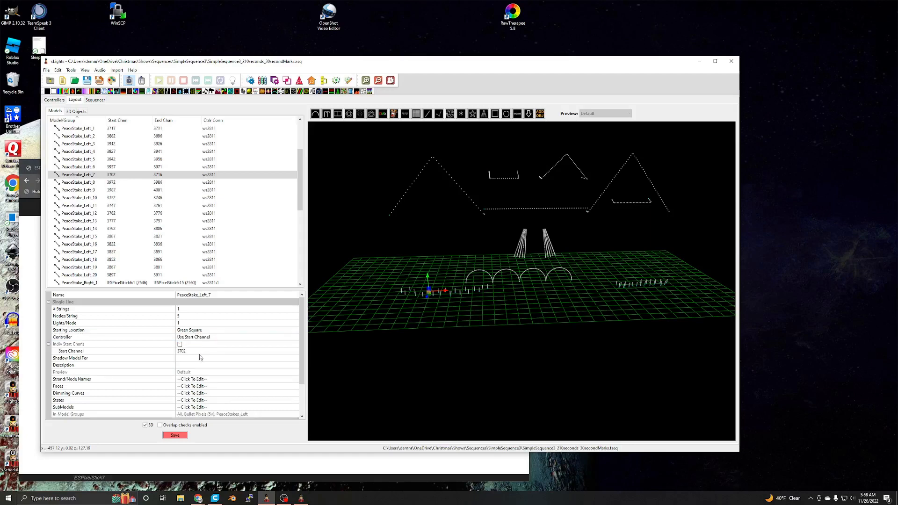
scroll(196, 355, "down", 1)
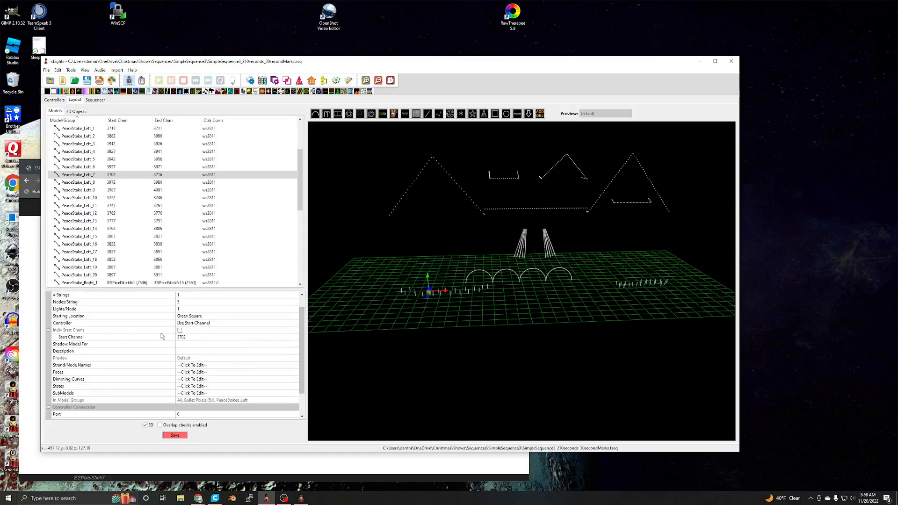
left_click(187, 337)
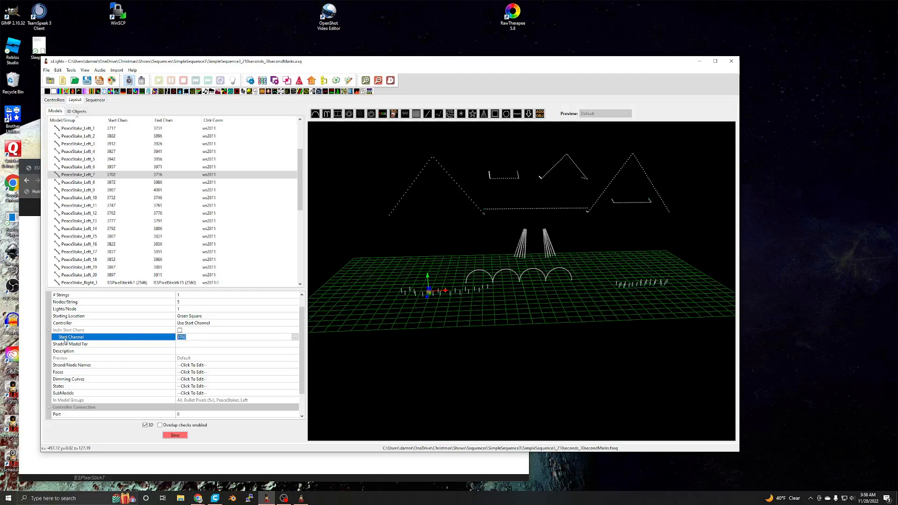
left_click(180, 330)
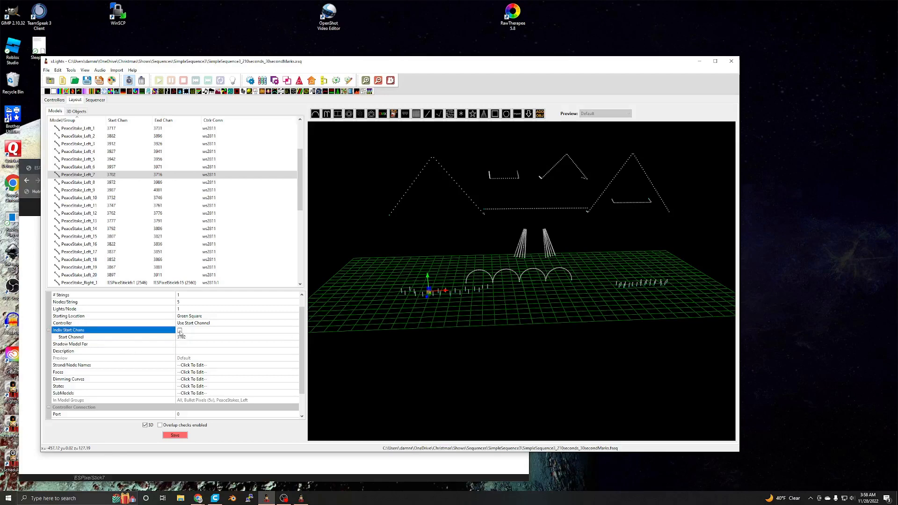
left_click(179, 330)
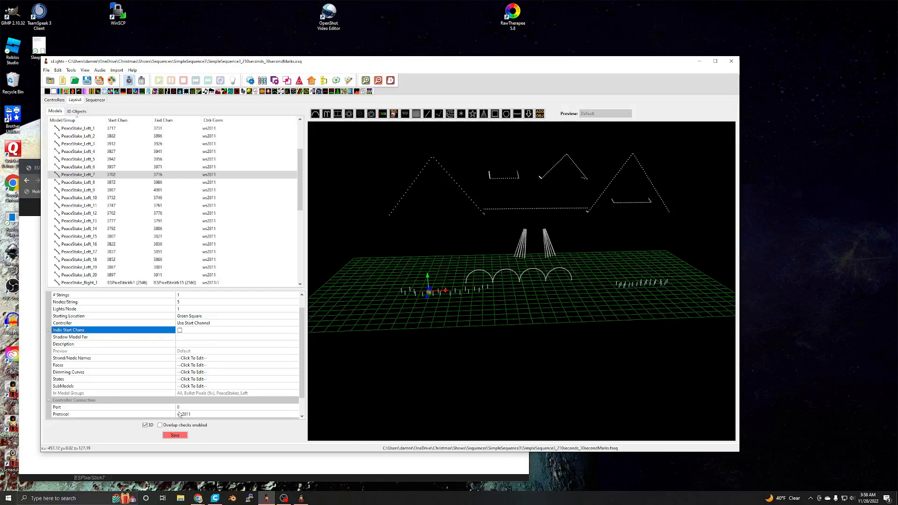
left_click(201, 326)
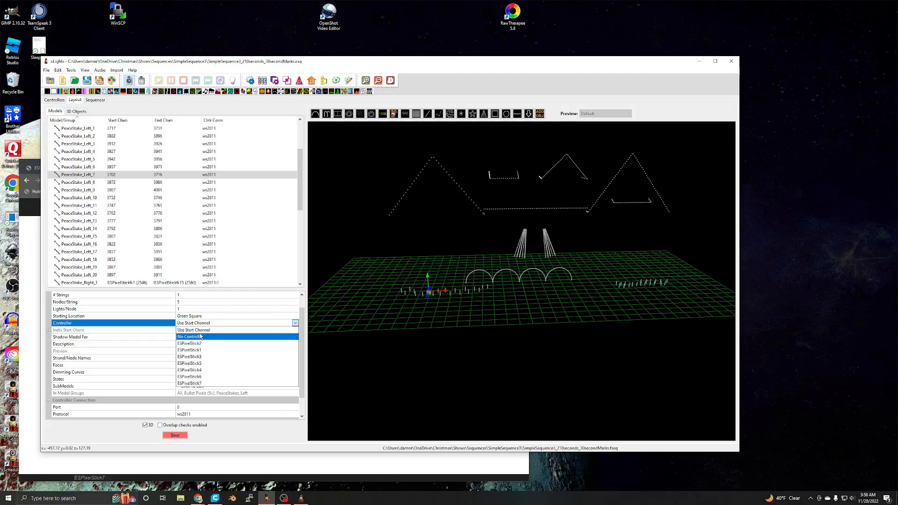
left_click(200, 330)
left_click(186, 338)
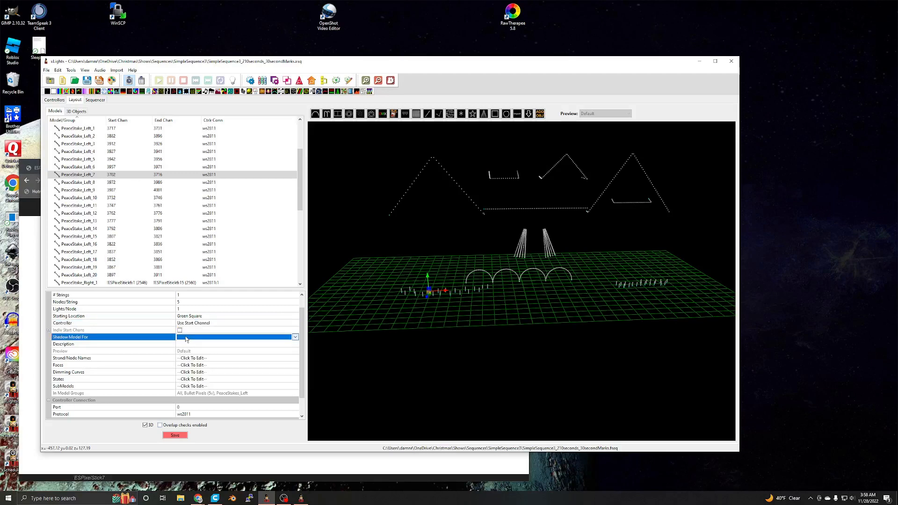
left_click(187, 338)
left_click(189, 341)
scroll(214, 328, "up", 1)
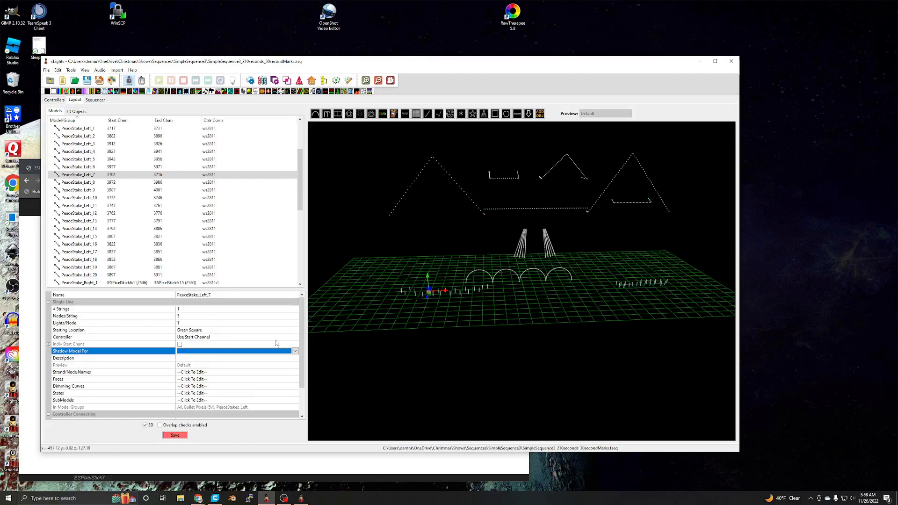
mouse_move(301, 339)
left_mouse_down()
mouse_move(304, 372)
mouse_move(302, 339)
left_mouse_up()
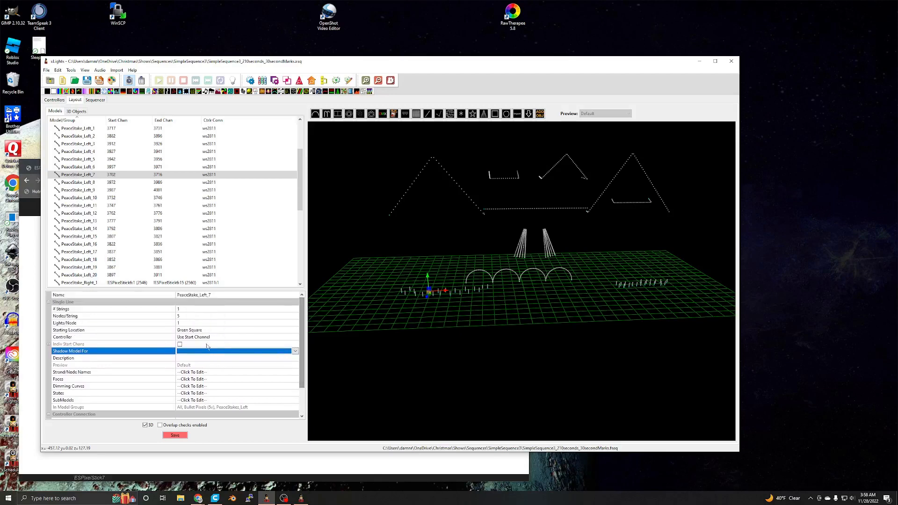
- Set the controller of PeaceStake_Left_7 to No Controller and return to the controller list
left_click(216, 339)
left_click(217, 339)
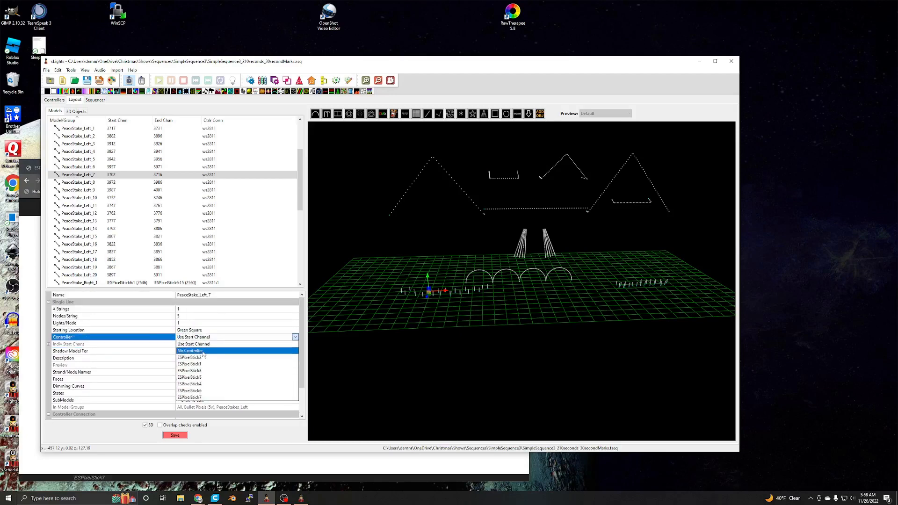
left_click(204, 352)
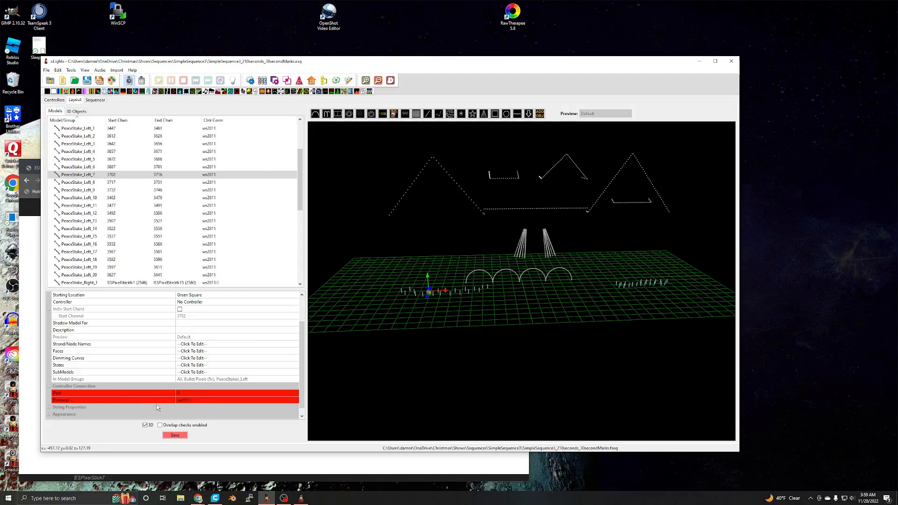
left_click_drag(302, 373, 310, 321)
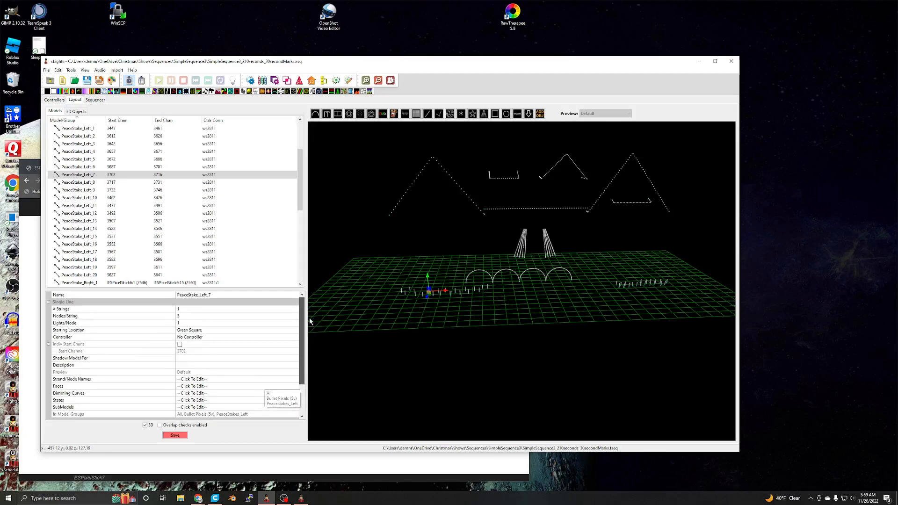
left_click(55, 100)
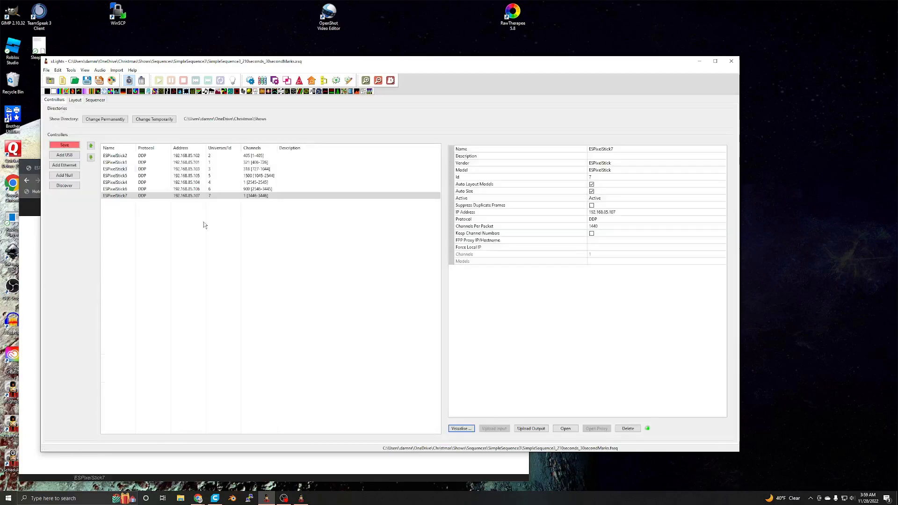
- Open the Visualise window of ESPixelStick7 and assign PeaceStake_Left_1 and PeaceStake_Left_2 in sequence to Pixel Port 1
left_click(134, 197)
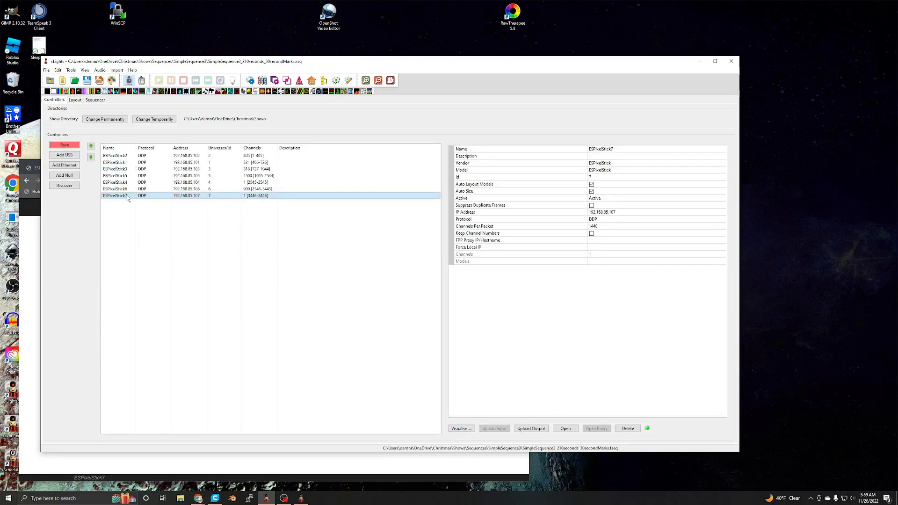
double_click(127, 197)
left_click_drag(265, 139, 209, 174)
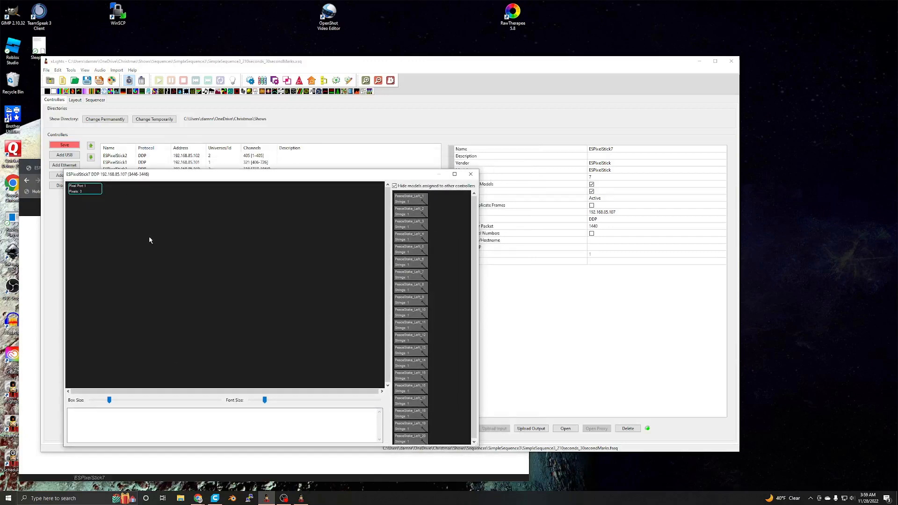
left_click_drag(162, 177, 170, 184)
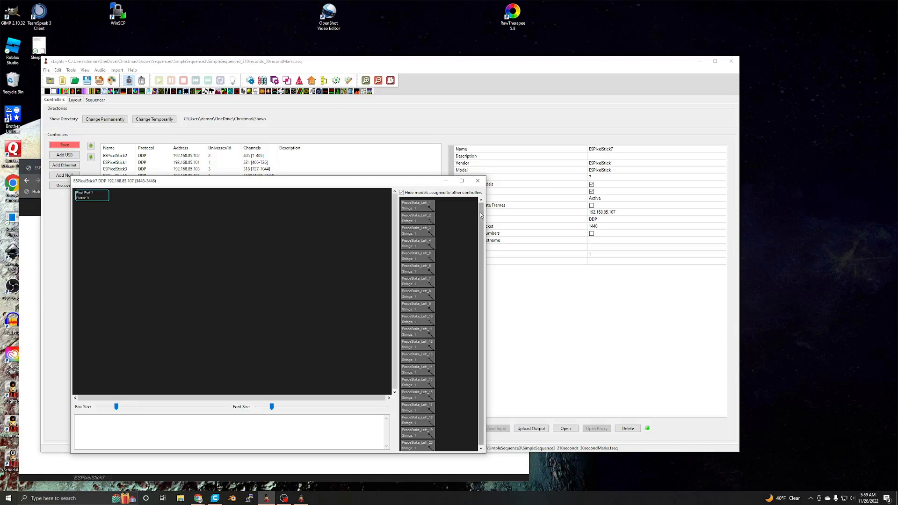
left_click_drag(479, 213, 480, 244)
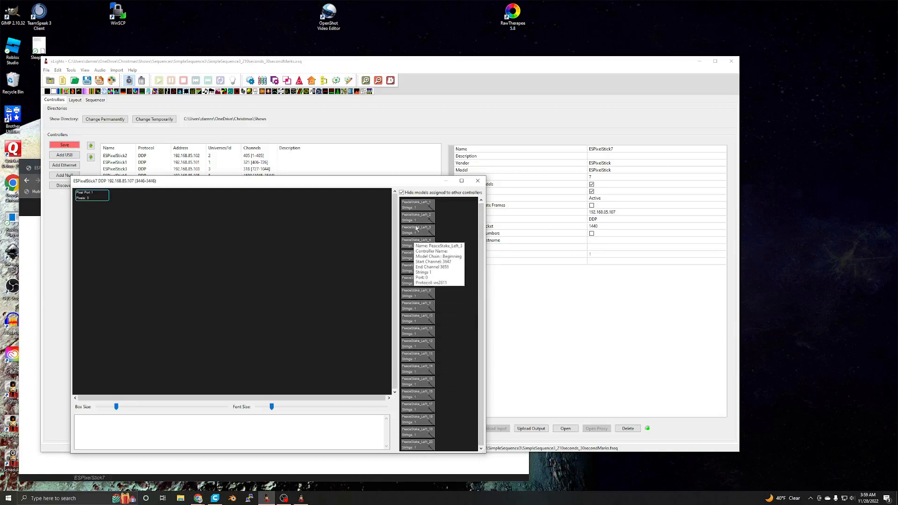
scroll(412, 341, "up", 1)
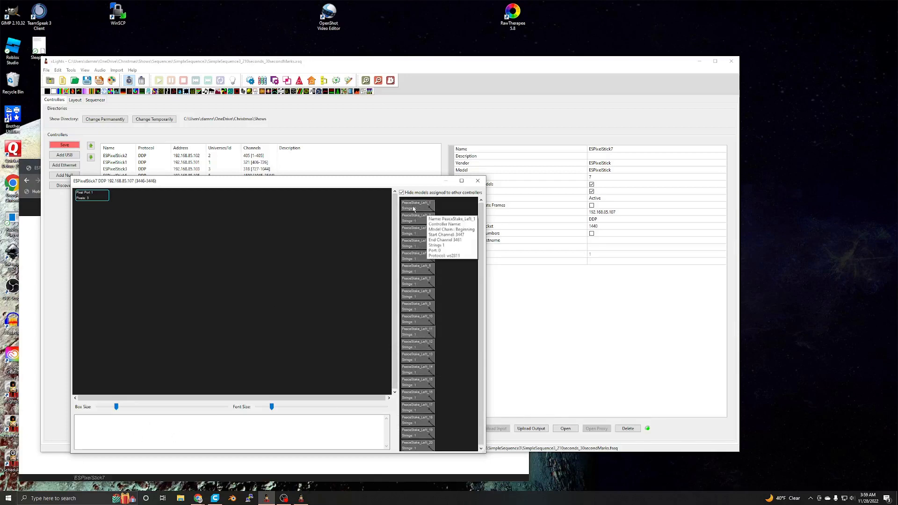
left_click_drag(413, 209, 103, 197)
left_click_drag(421, 209, 142, 201)
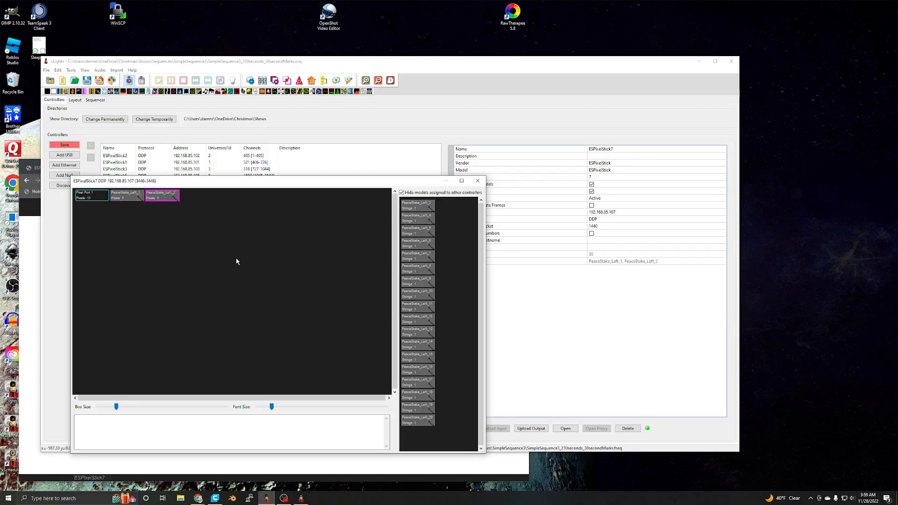
- Chain PeaceStake_Left_3 through PeaceStake_Left_20 in order on Pixel Port 1, review the chain and close the Visualise window
left_click_drag(418, 206, 185, 200)
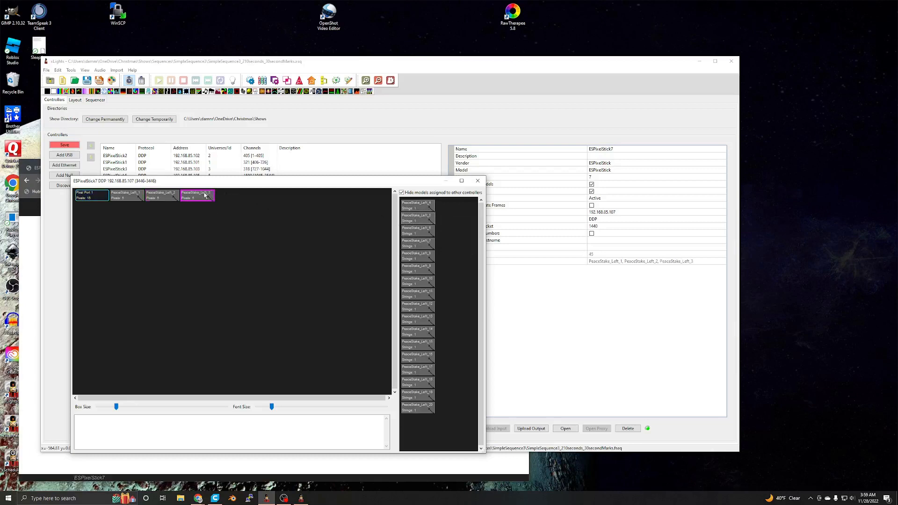
left_click_drag(417, 206, 208, 200)
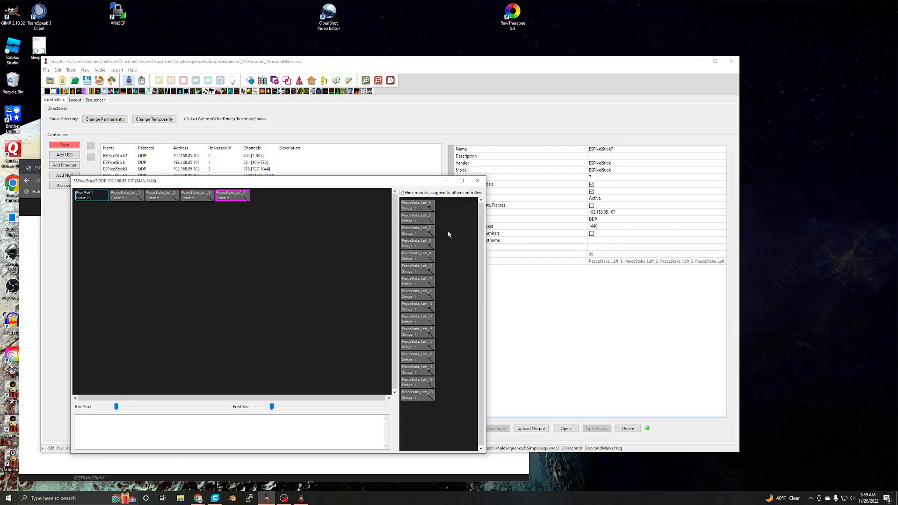
left_click_drag(416, 208, 381, 200)
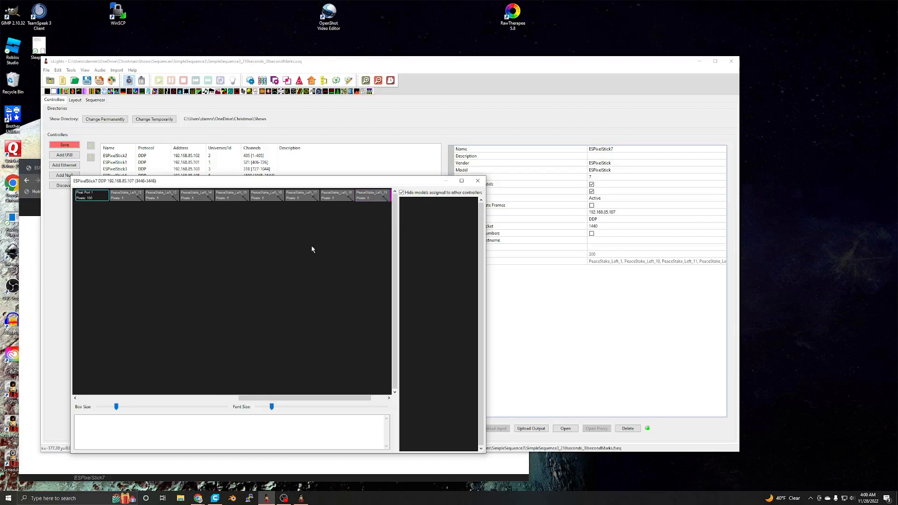
left_click_drag(271, 398, 286, 386)
left_click_drag(285, 276, 286, 271)
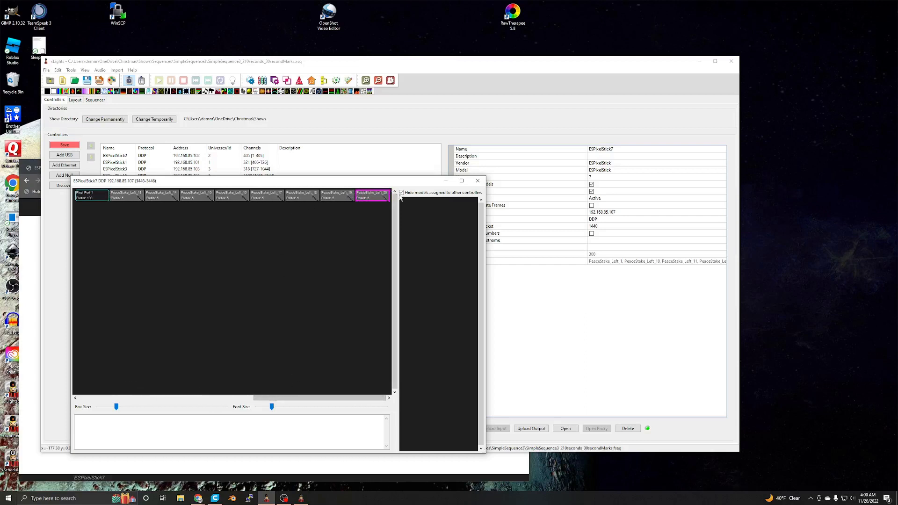
left_click(477, 180)
- Examine PeaceStake_Left_1 in the layout, checking its controller, channel mapping and position in the 3D preview
left_click(75, 101)
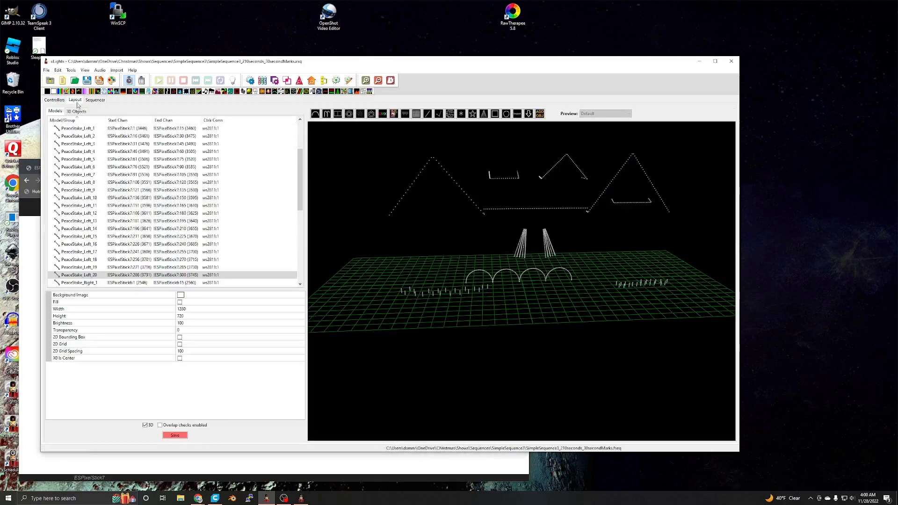
scroll(123, 181, "up", 2)
left_click(78, 176)
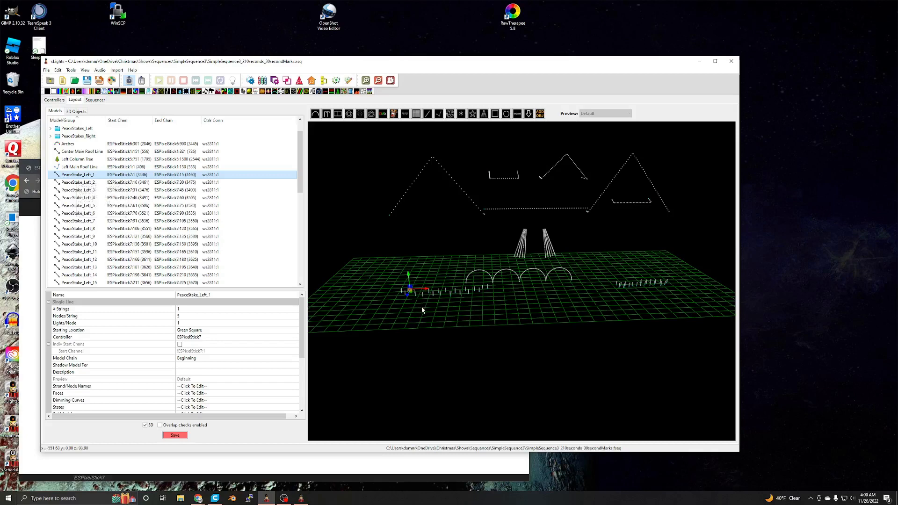
left_click_drag(422, 307, 486, 252)
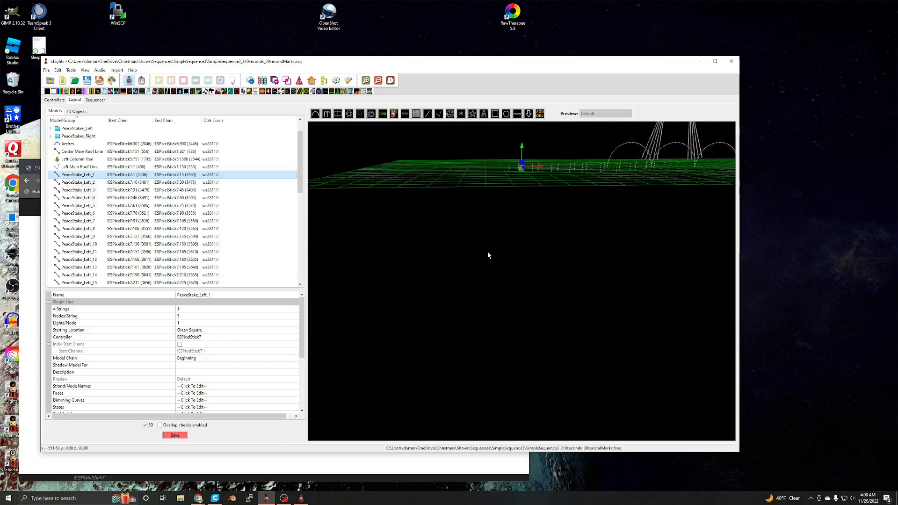
left_click_drag(537, 204, 525, 220)
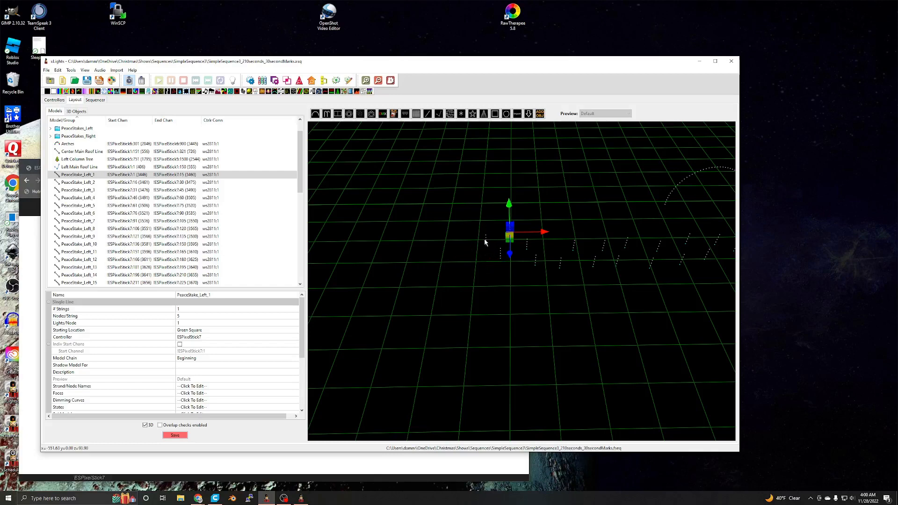
mouse_move(129, 180)
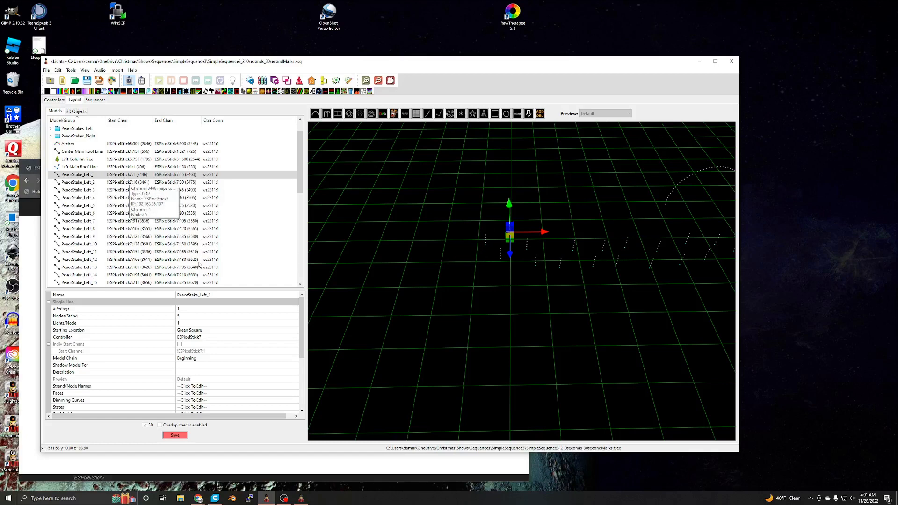
scroll(234, 206, "down", 6)
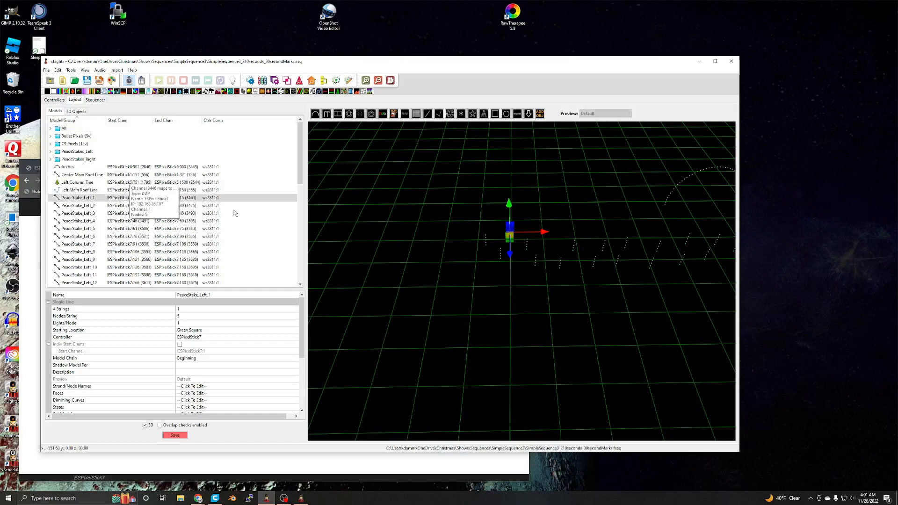
scroll(234, 213, "up", 5)
left_click_drag(301, 172, 262, 181)
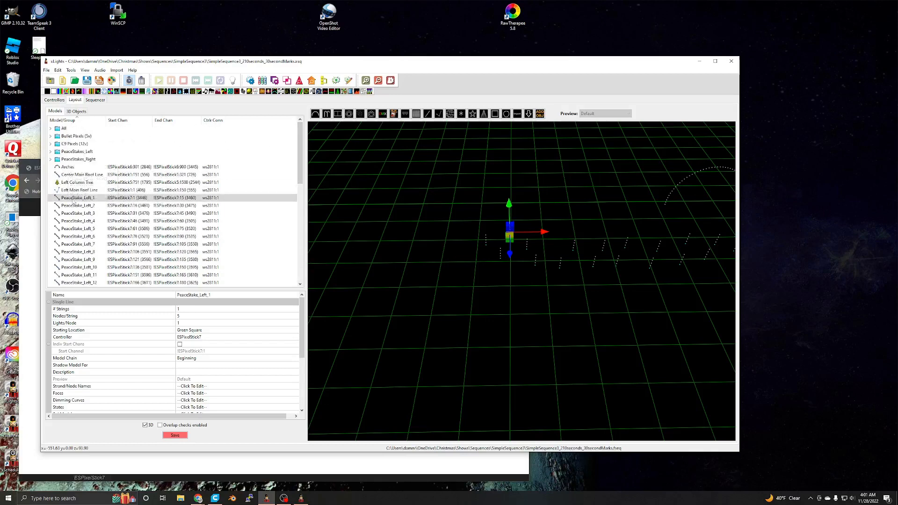
- Select the PeaceStakes_Left group, expand it and look through its member models and their channels
mouse_move(302, 155)
left_mouse_down()
mouse_move(300, 237)
mouse_move(300, 141)
left_mouse_up()
left_click(77, 143)
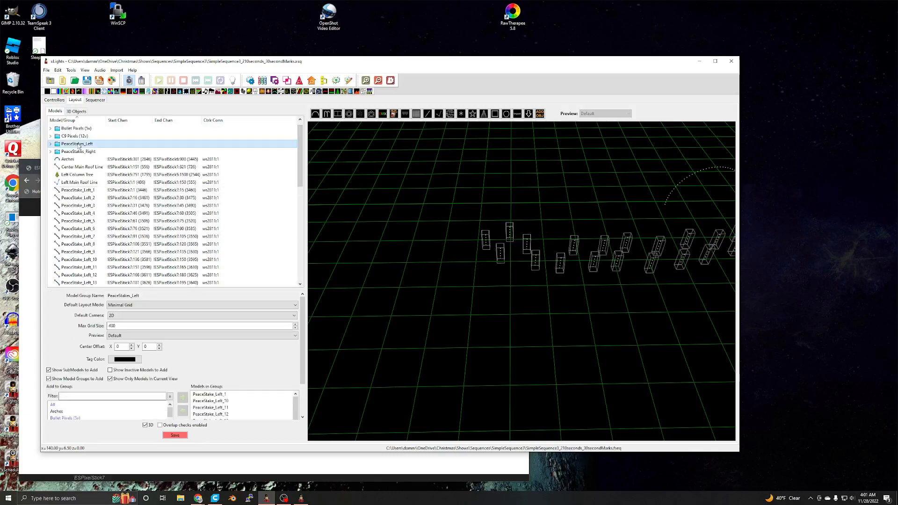
left_click(51, 144)
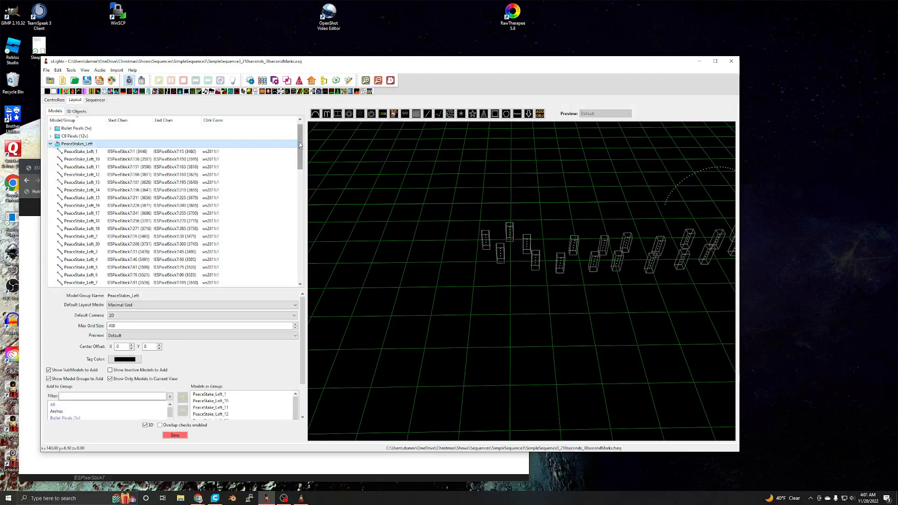
scroll(299, 142, "down", 2)
scroll(518, 276, "down", 3)
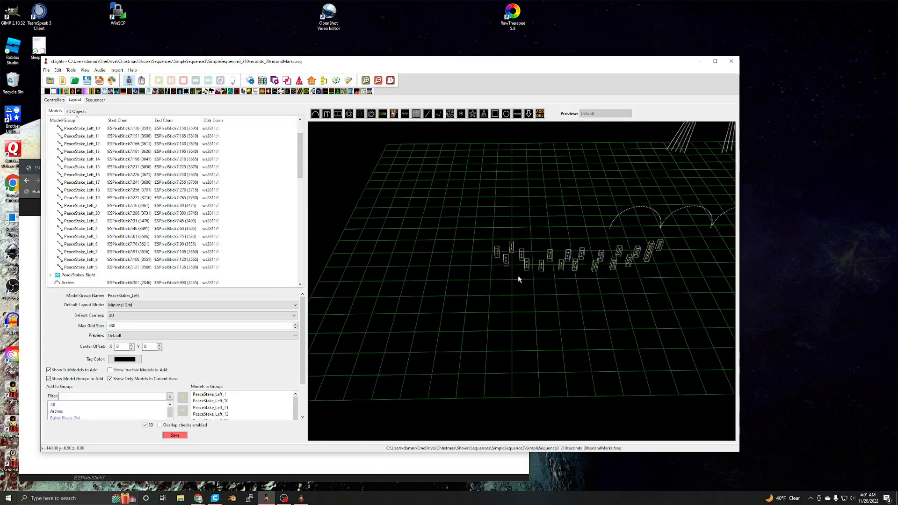
- Reset the 3D layout viewpoint to view the whole house and collapse the PeaceStakes_Left group
right_click(514, 302)
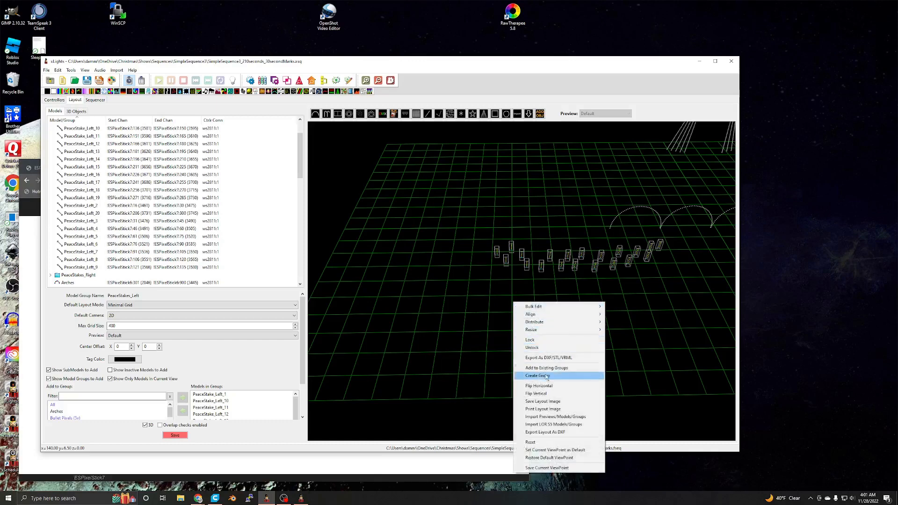
left_click(554, 442)
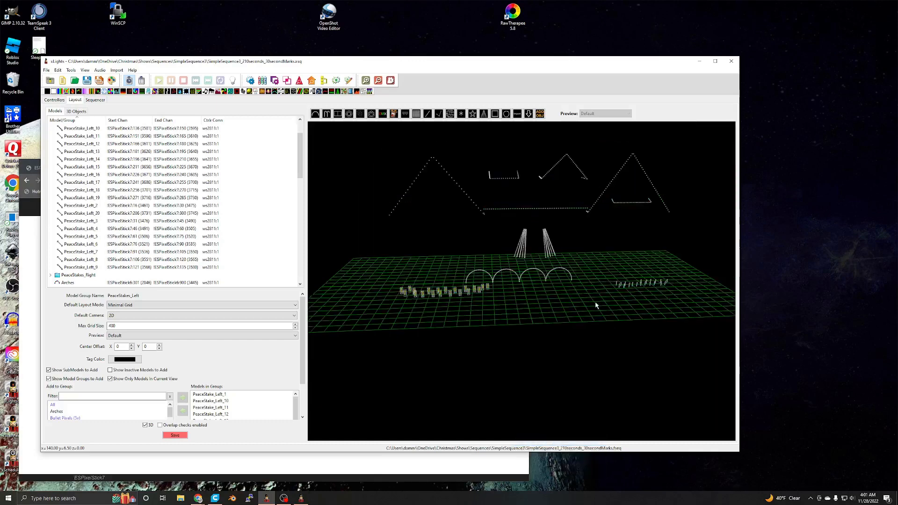
right_click(577, 303)
left_click_drag(548, 300, 649, 301)
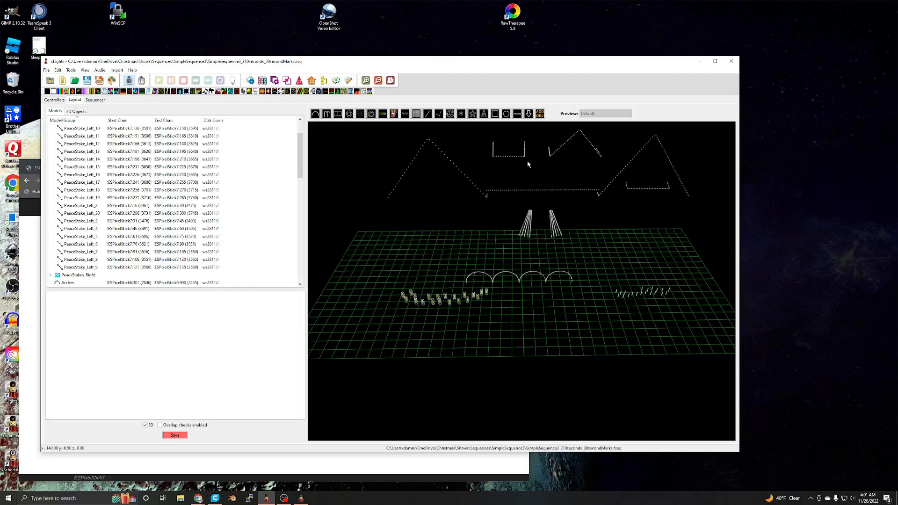
scroll(90, 170, "up", 2)
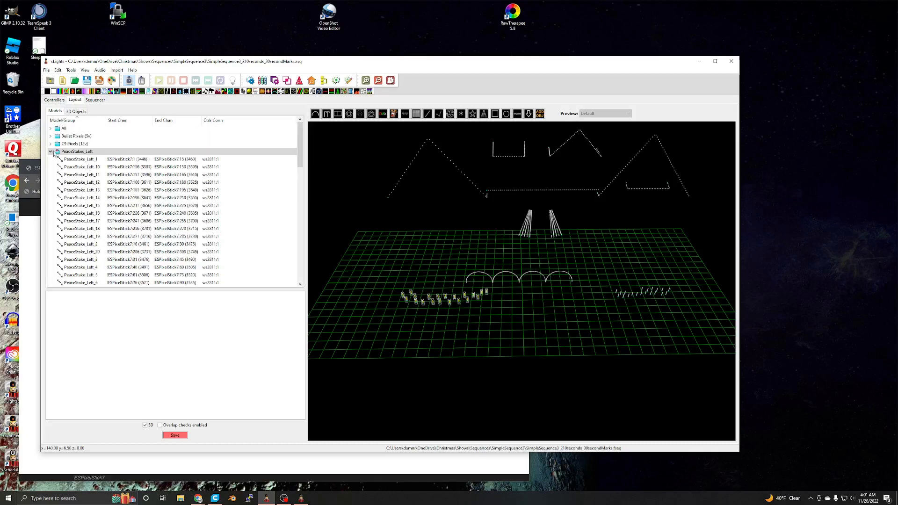
left_click(51, 152)
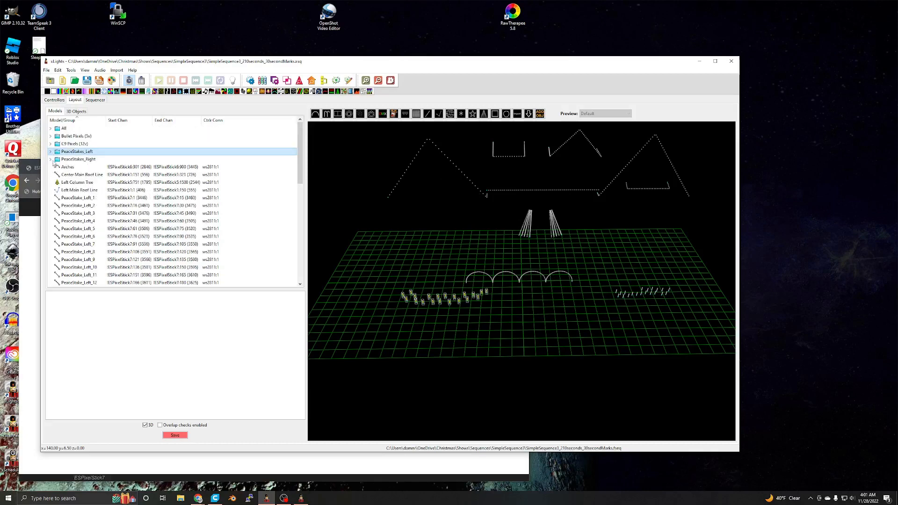
left_click_drag(301, 153, 301, 136)
- Show the sequencer with a wider effects grid and review the C9 Pixels (12v), Bullet Pixels (5v), PeaceStakes_Left and PeaceStakes_Right rows
left_click(95, 100)
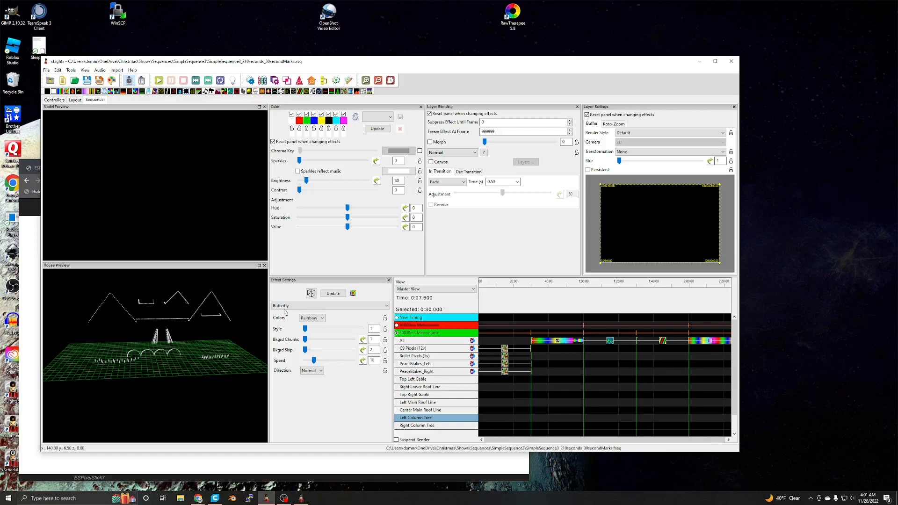
left_click_drag(220, 280, 219, 289)
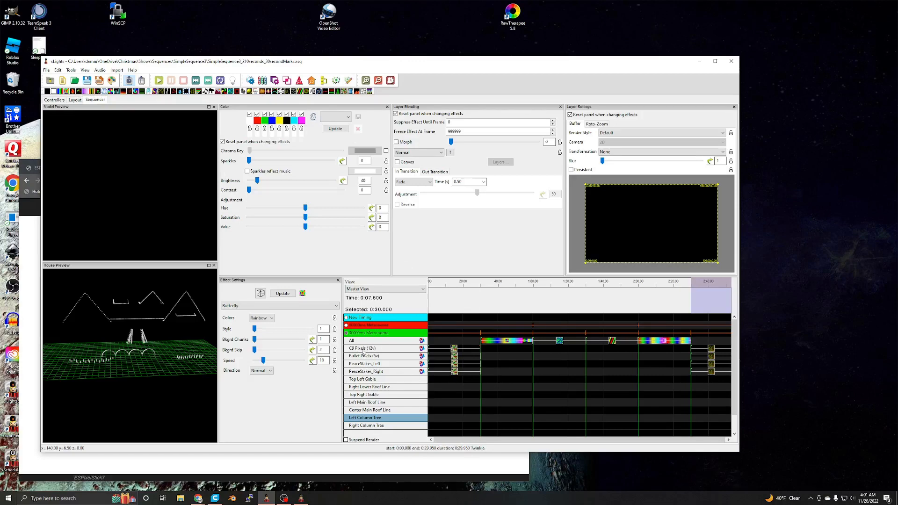
left_click(362, 348)
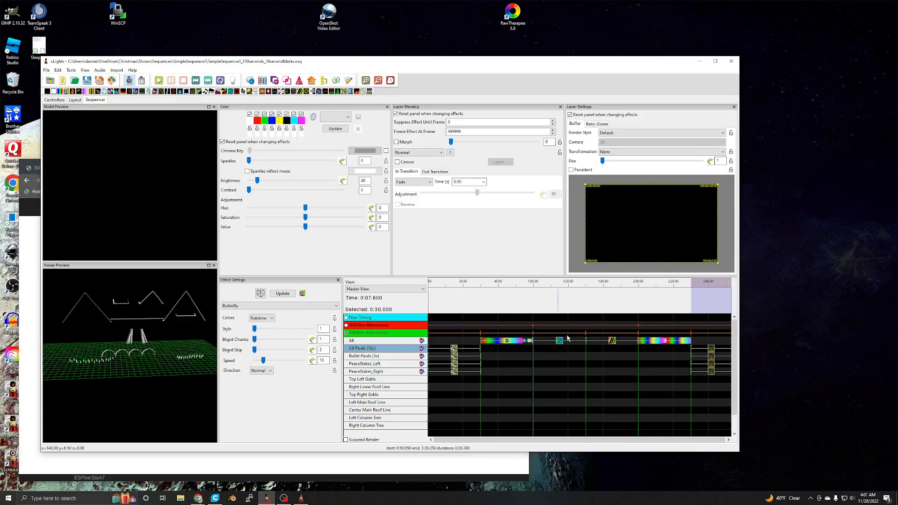
left_click(372, 356)
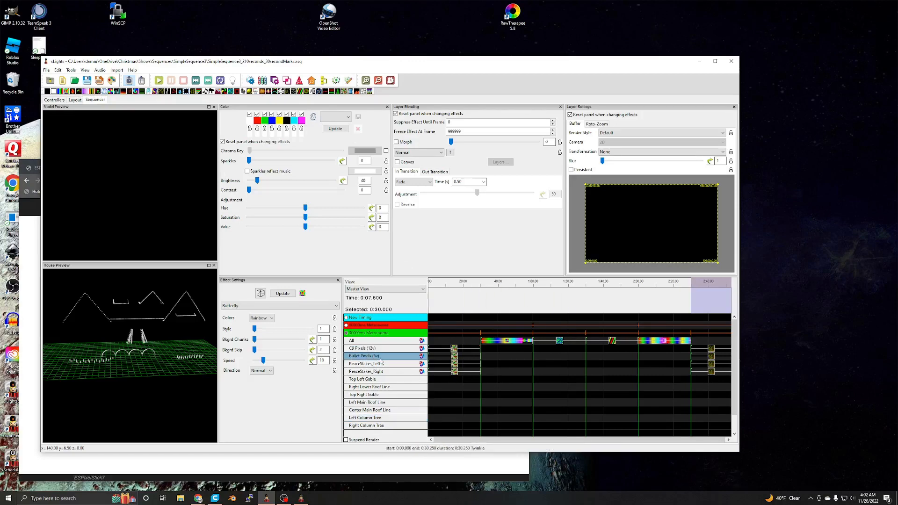
left_click(374, 349)
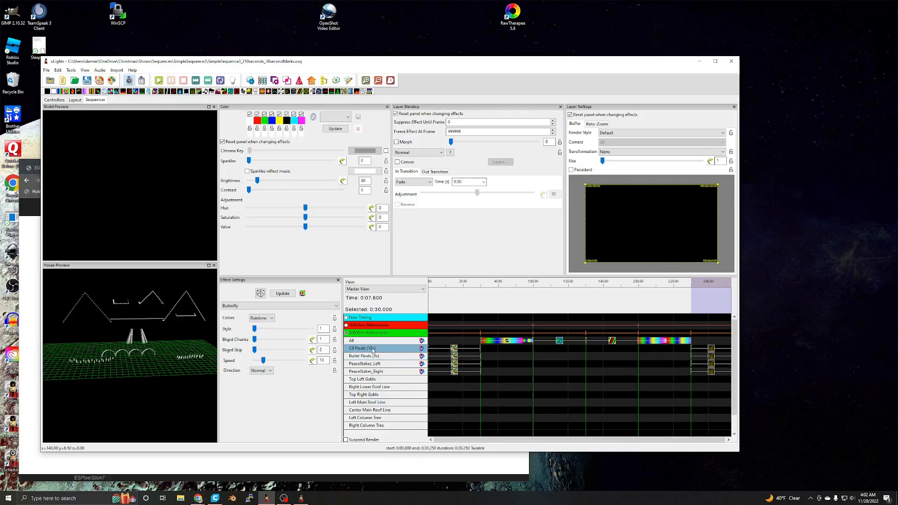
left_click(372, 357)
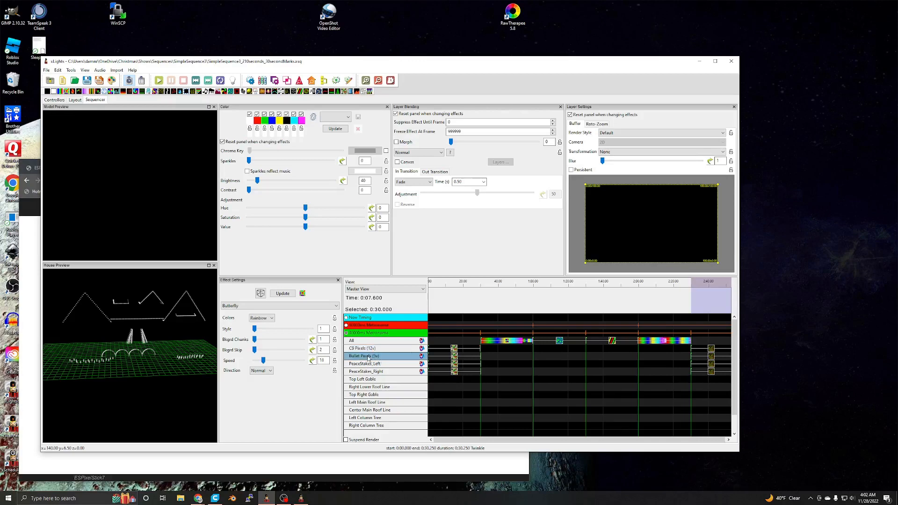
left_click(380, 365)
left_click(380, 373)
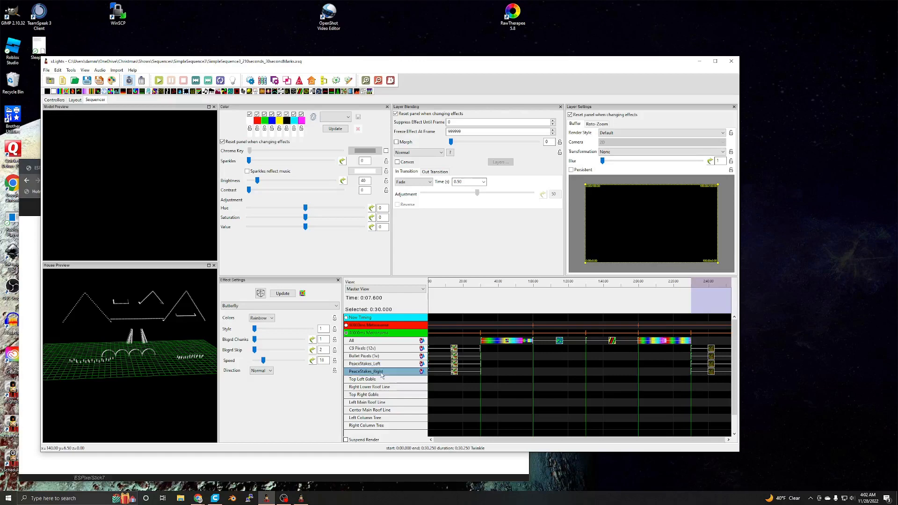
- Enlarge the effects grid and expand the PeaceStakes_Left group to list its individual stake models
left_click_drag(427, 364, 419, 363)
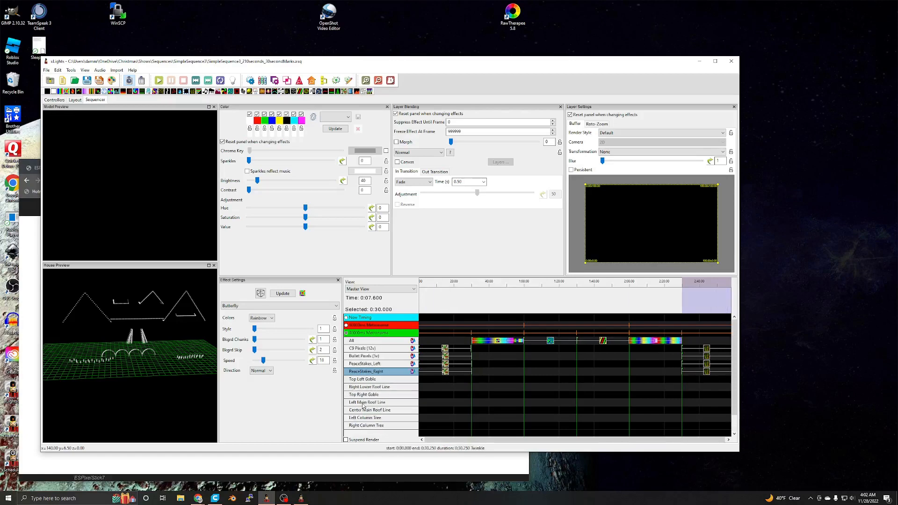
scroll(364, 361, "down", 2)
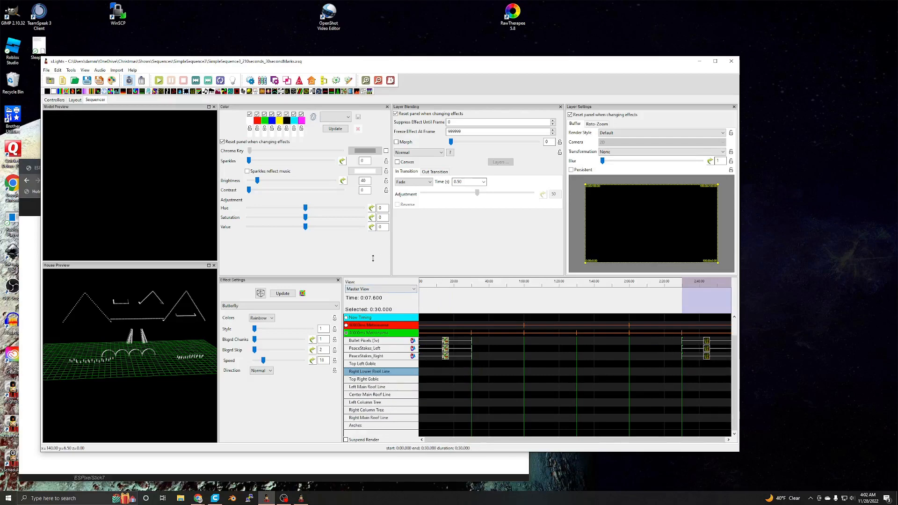
left_click_drag(373, 258, 373, 238)
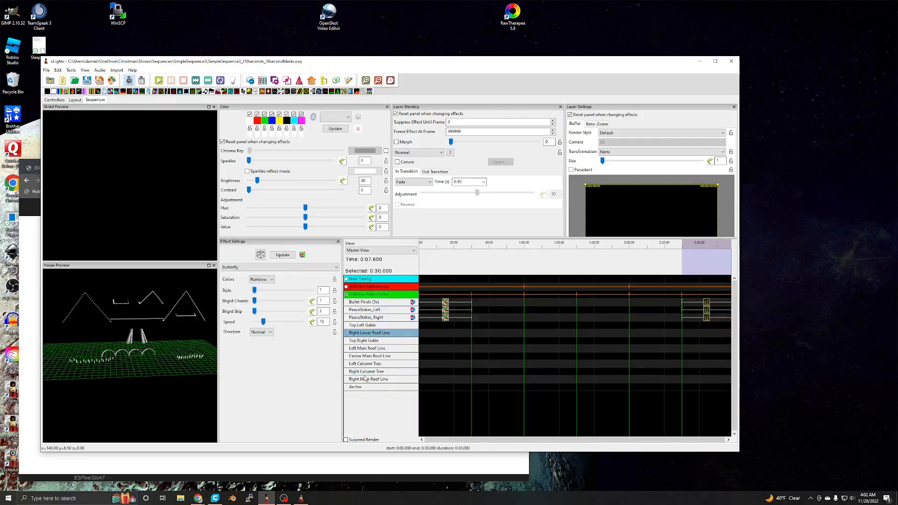
double_click(372, 311)
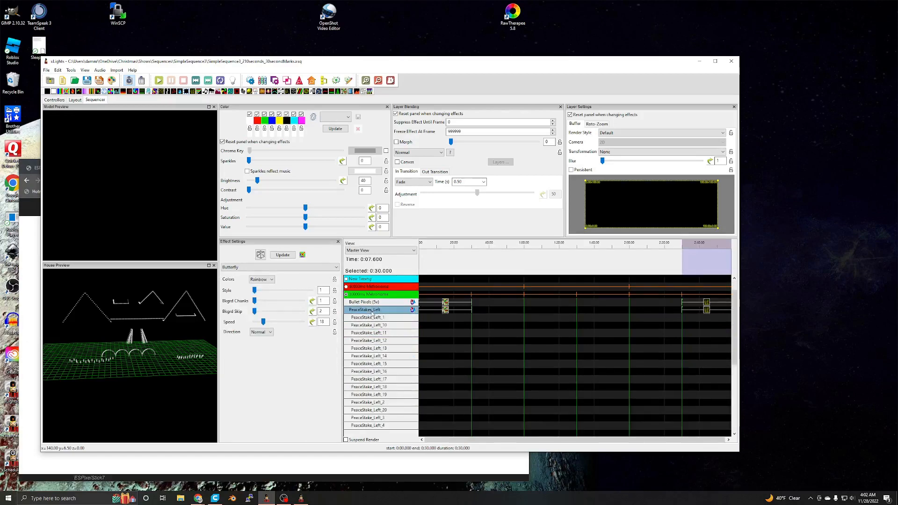
- Collapse the PeaceStakes_Left group so its individual stake rows are hidden in the sequencer
double_click(372, 312)
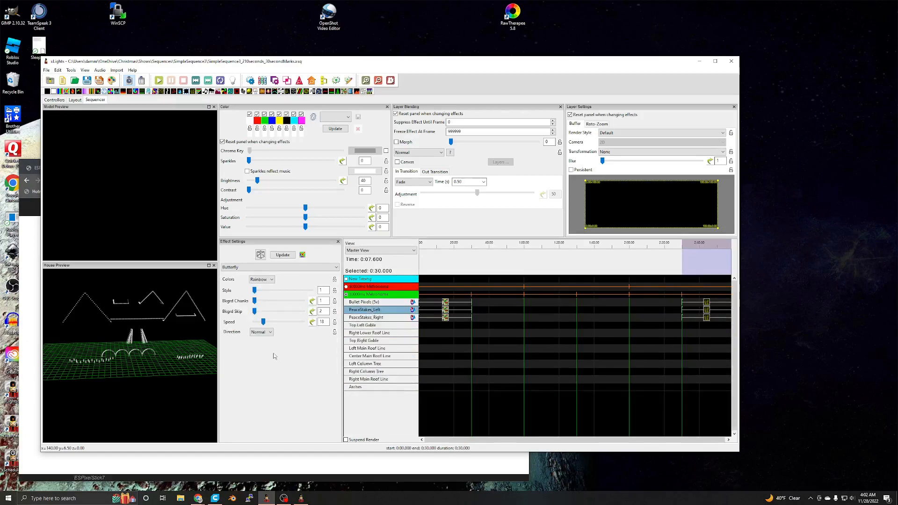
double_click(384, 313)
double_click(384, 312)
left_click(75, 100)
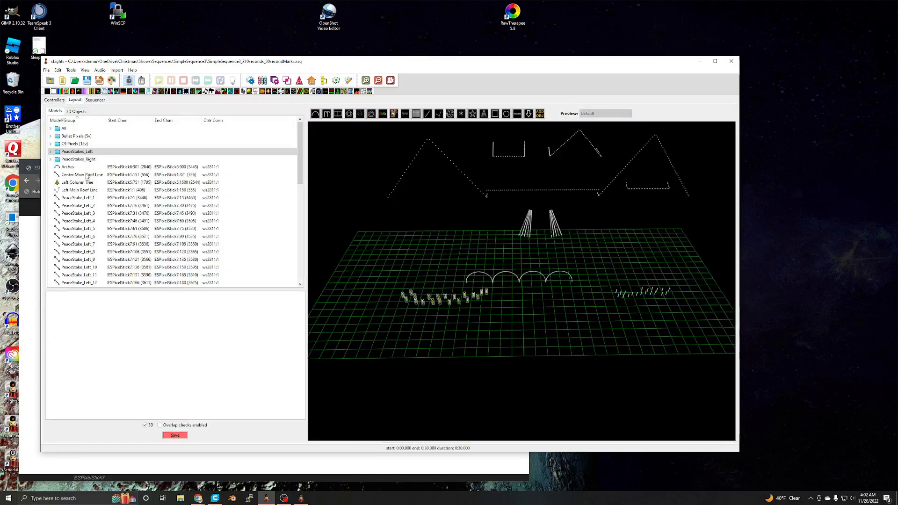
left_click(104, 228)
right_click(105, 229)
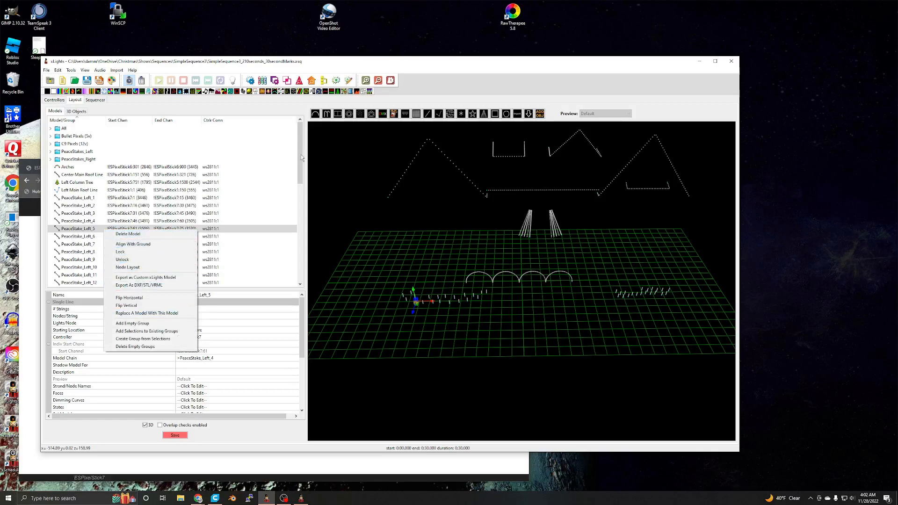
left_click(89, 100)
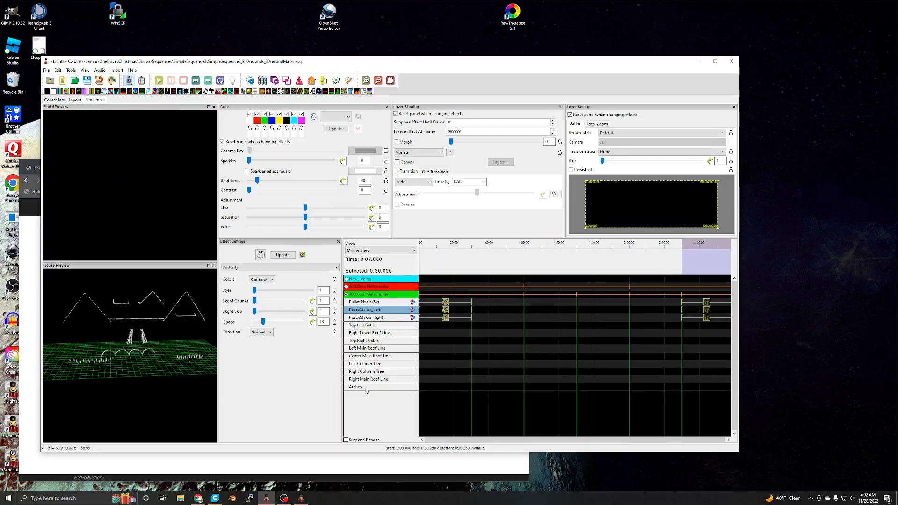
- Create an empty model group named TestPeaceStakes_Left in the layout
left_click(75, 100)
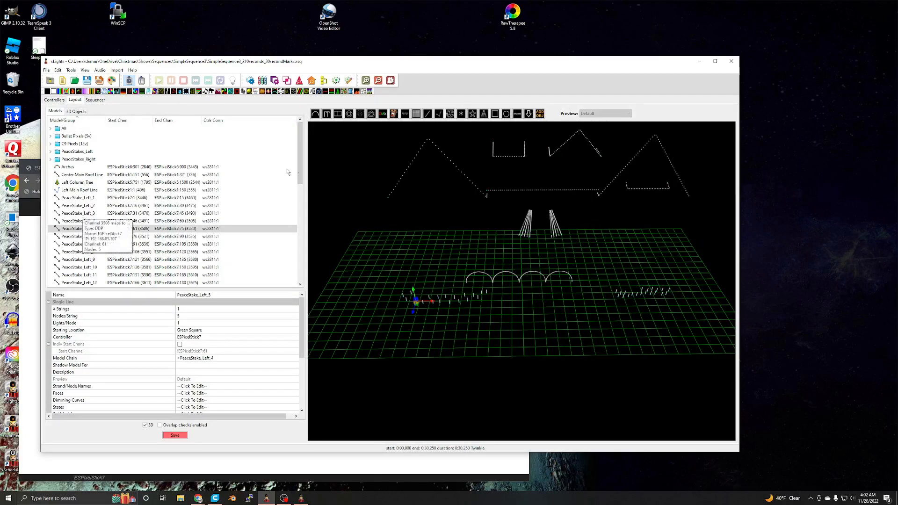
scroll(300, 159, "down", 5)
scroll(301, 159, "up", 5)
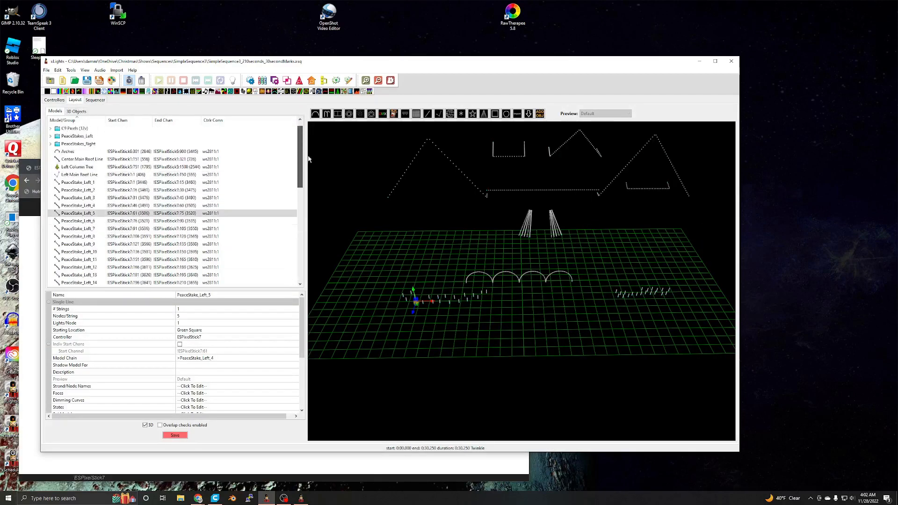
right_click(82, 223)
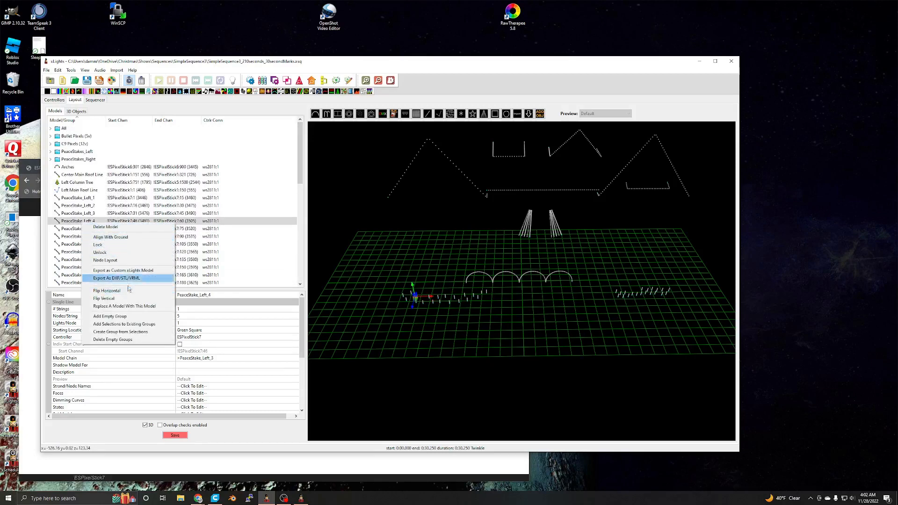
left_click(116, 316)
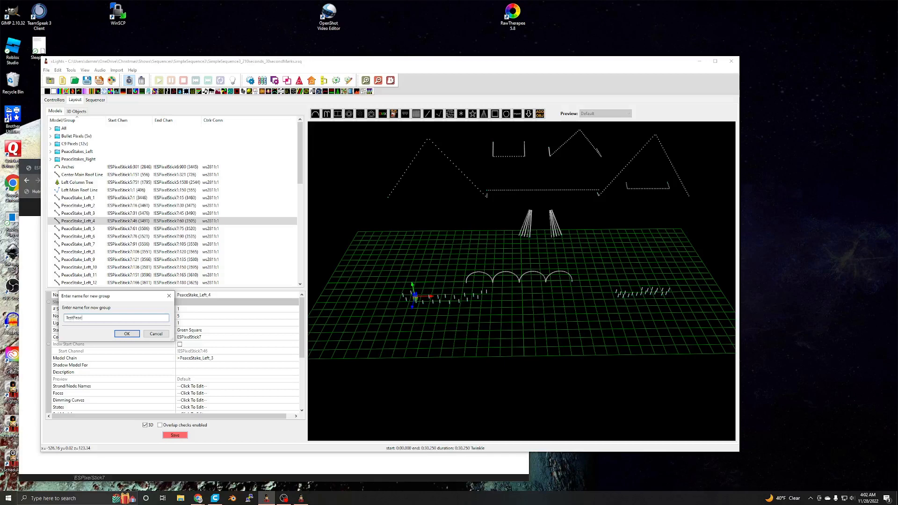
type("TestPeaceStakes_Left")
key("Return")
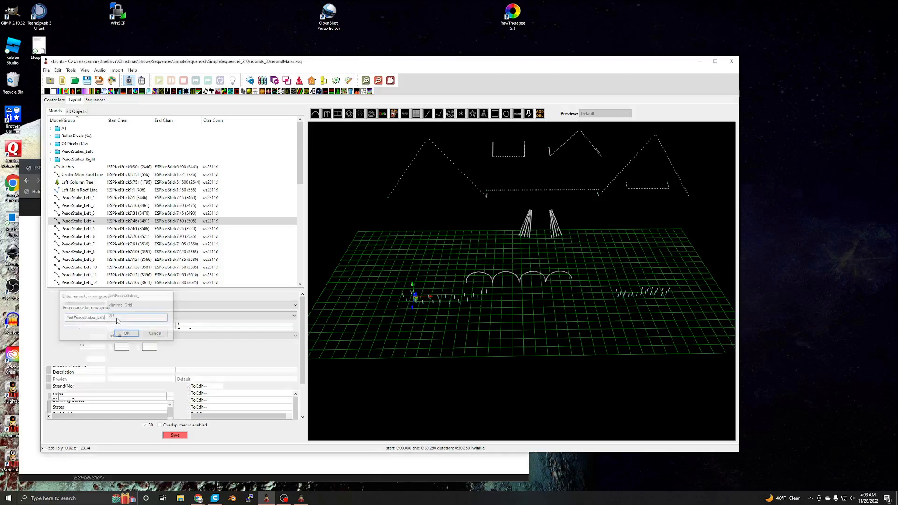
- Add all the PeaceStake_Left models to the TestPeaceStakes_Left group and save the layout
left_click(88, 168)
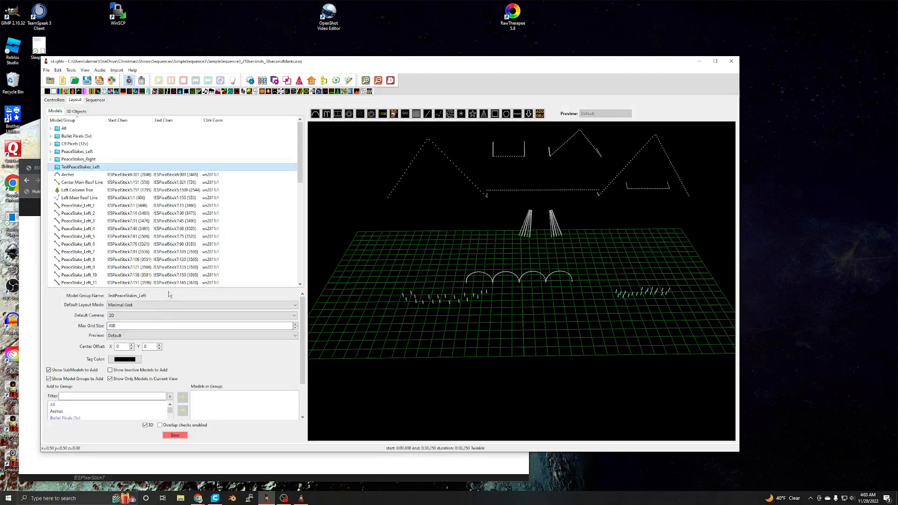
left_click_drag(169, 289, 169, 240)
scroll(82, 388, "down", 5)
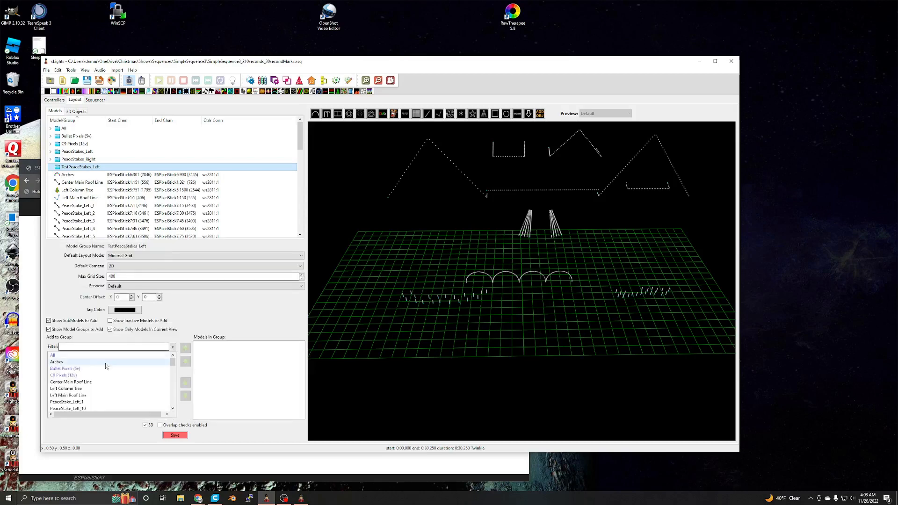
scroll(82, 391, "up", 3)
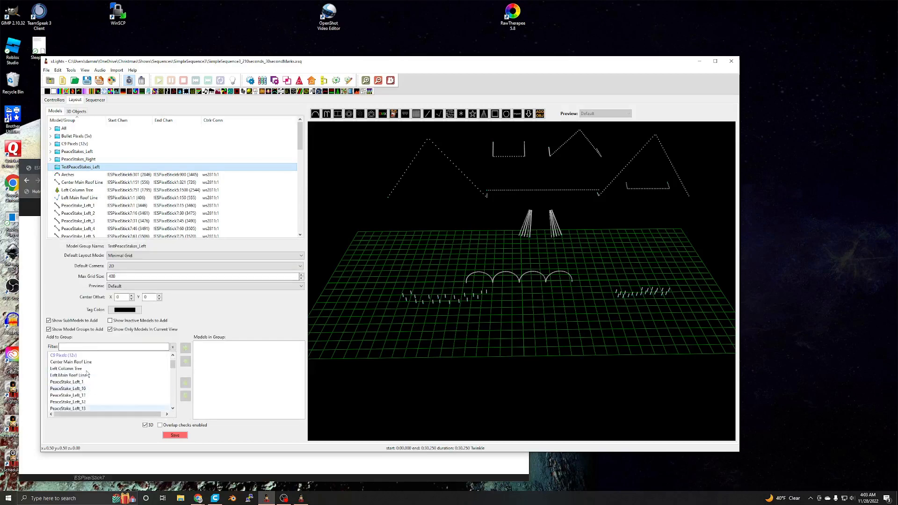
left_click(84, 382)
scroll(86, 384, "down", 3)
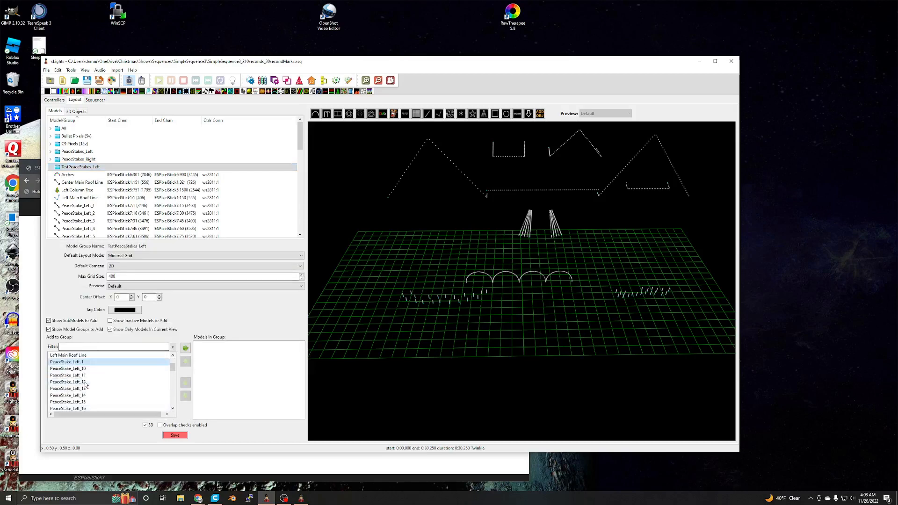
scroll(85, 384, "down", 2)
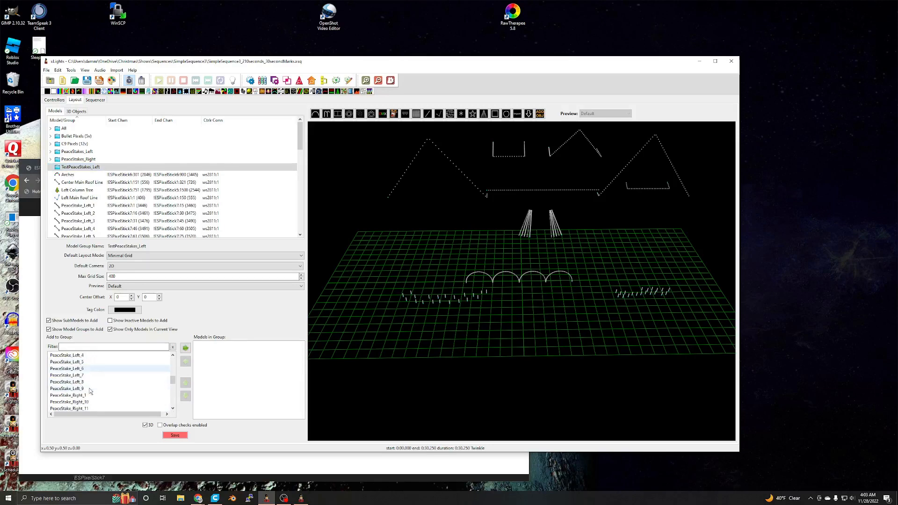
left_click(90, 388, "shift")
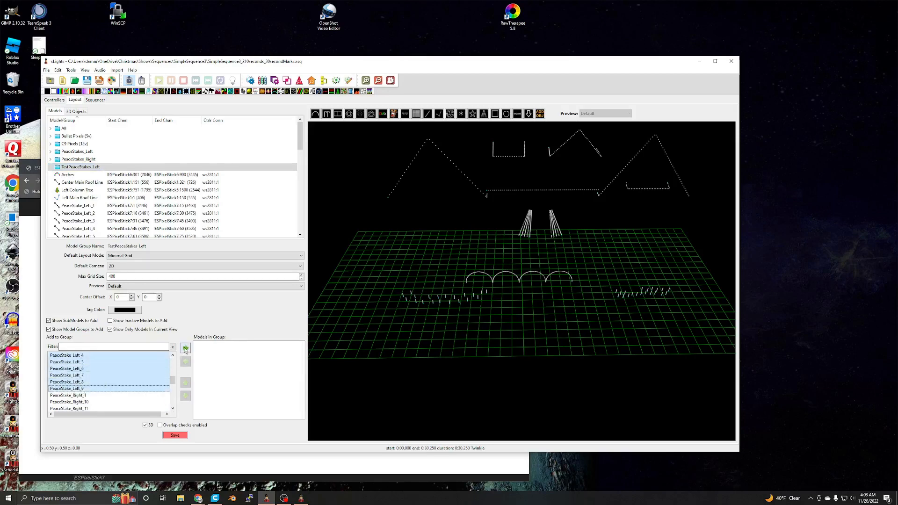
left_click(185, 347)
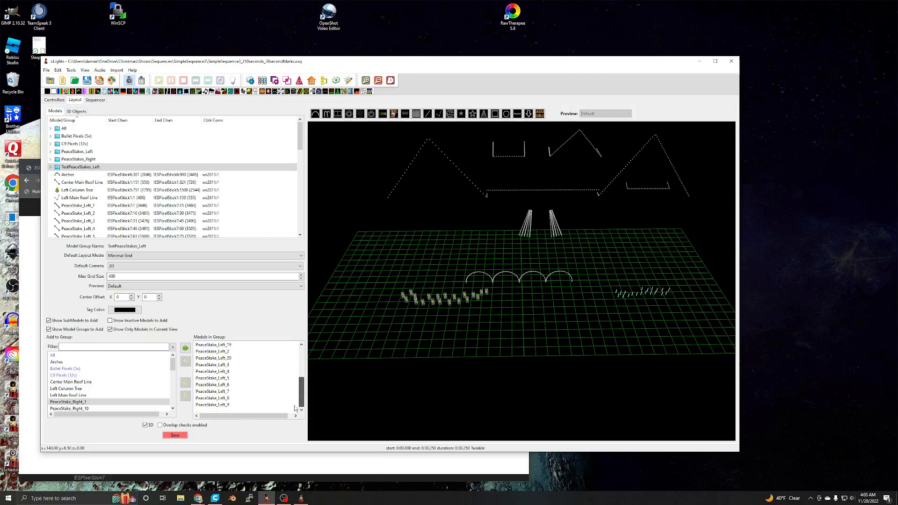
left_click(175, 435)
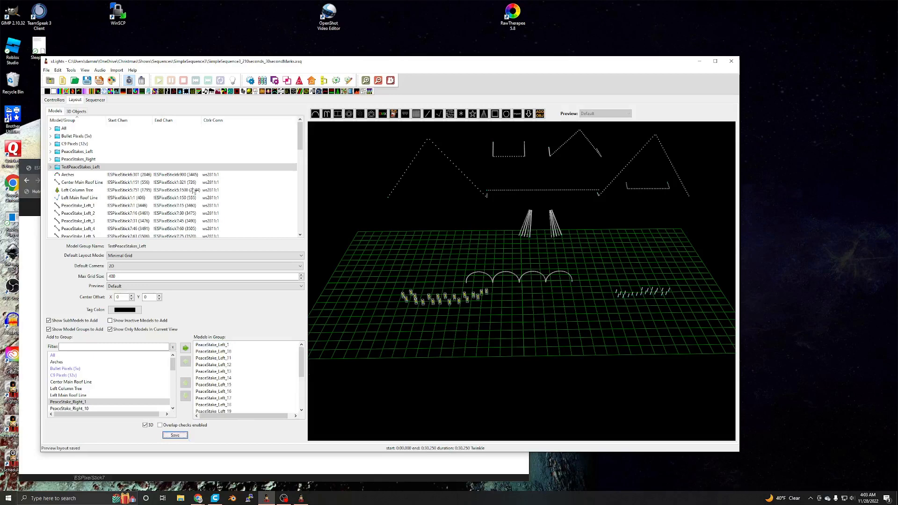
- Open the sequencer's display elements and add the TestPeaceStakes_Left group to the Master View
left_click(96, 100)
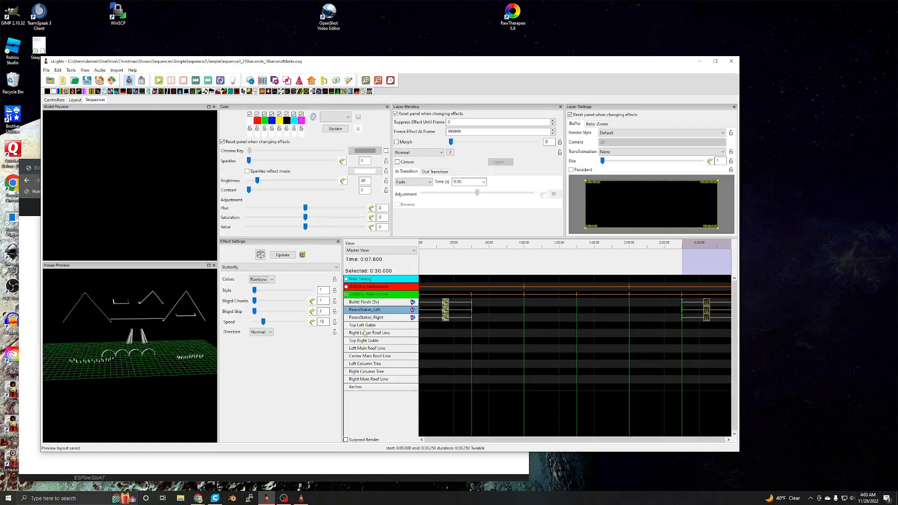
right_click(368, 397)
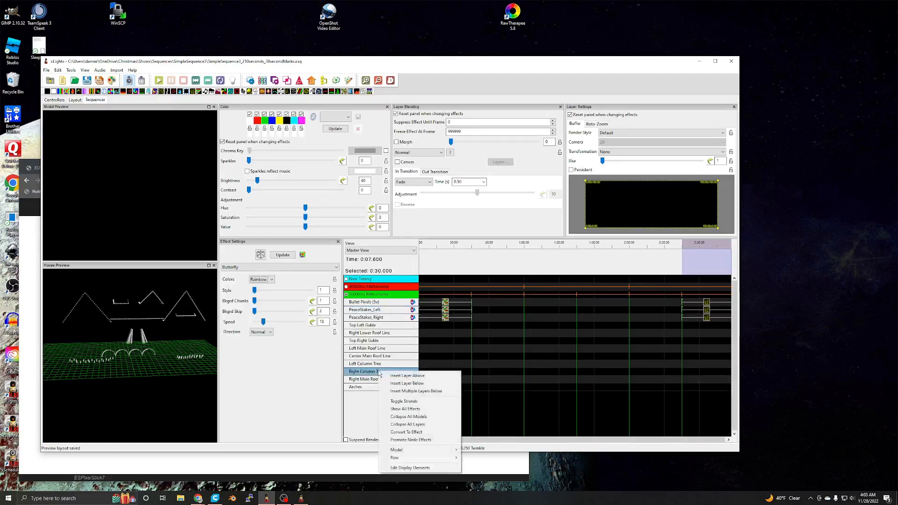
left_click(408, 468)
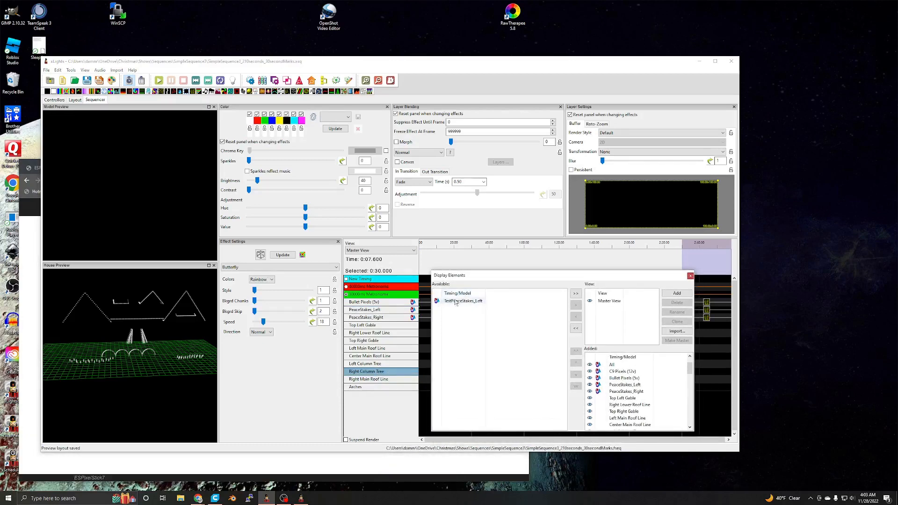
left_click(457, 303)
left_click(575, 307)
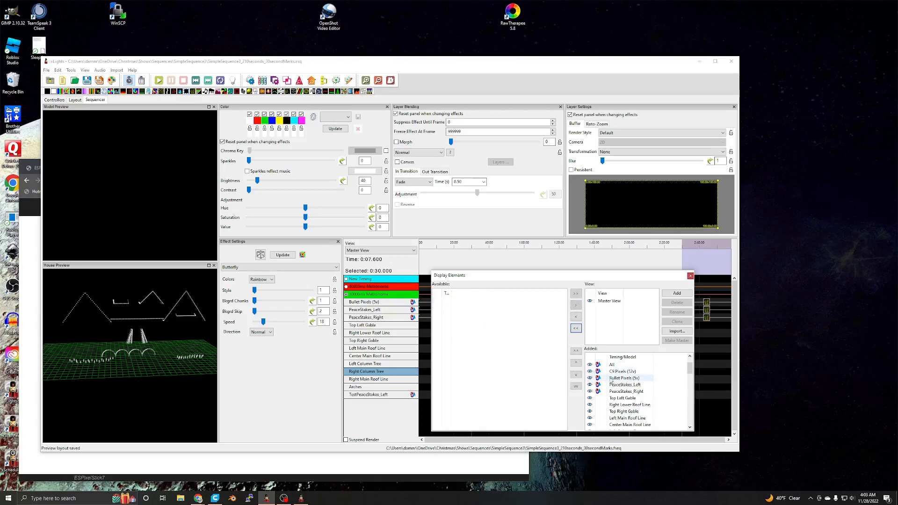
- Reorder the added display elements so TestPeaceStakes_Left sits directly below PeaceStakes_Right
left_click_drag(695, 439, 600, 428)
left_click_drag(688, 369, 689, 423)
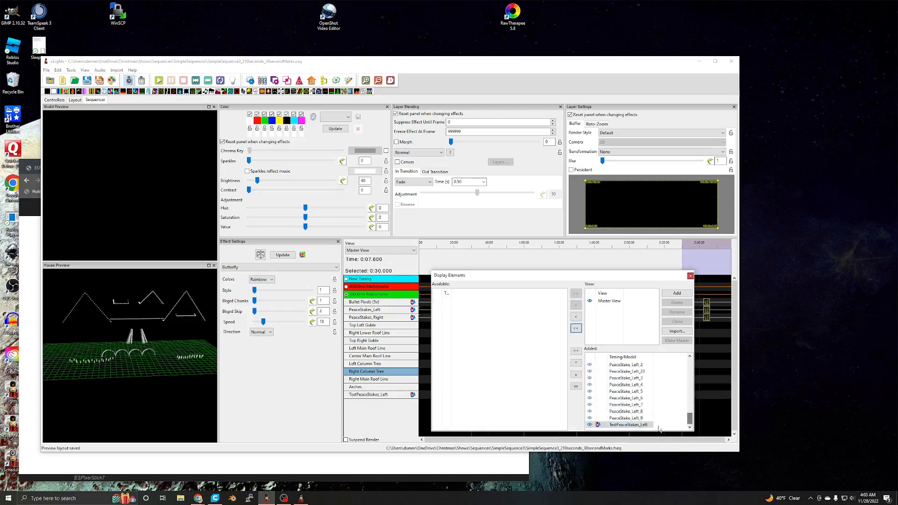
left_click(632, 424)
left_click(576, 351)
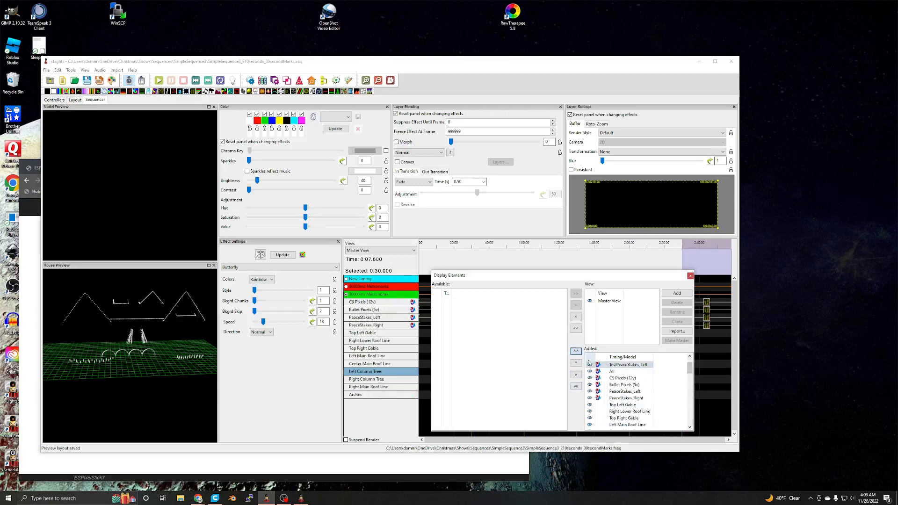
left_click(576, 375)
left_click(575, 375)
left_click(575, 376)
left_click(576, 376)
left_click(576, 375)
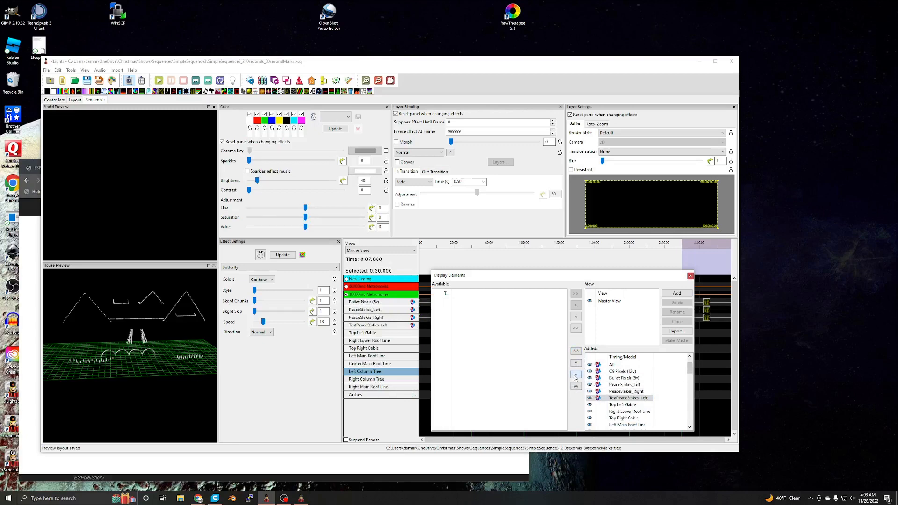
- Look through the added display elements, including the individual PeaceStake_Right models, and close the display elements dialog
scroll(622, 398, "down", 3)
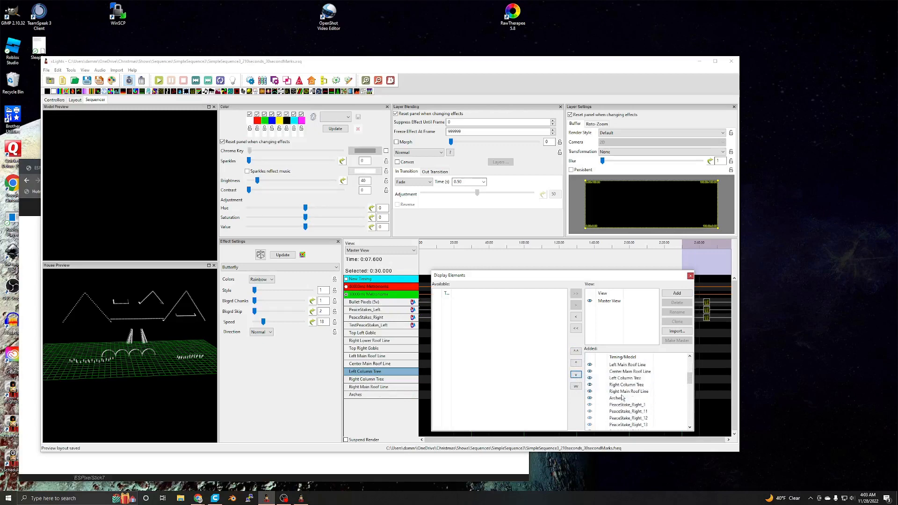
scroll(622, 398, "down", 1)
scroll(622, 398, "up", 3)
scroll(622, 405, "down", 1)
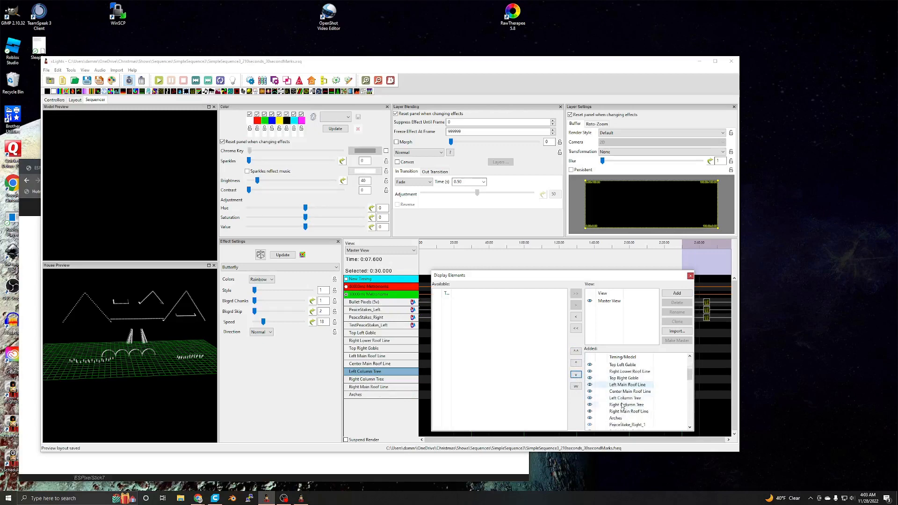
scroll(627, 386, "down", 2)
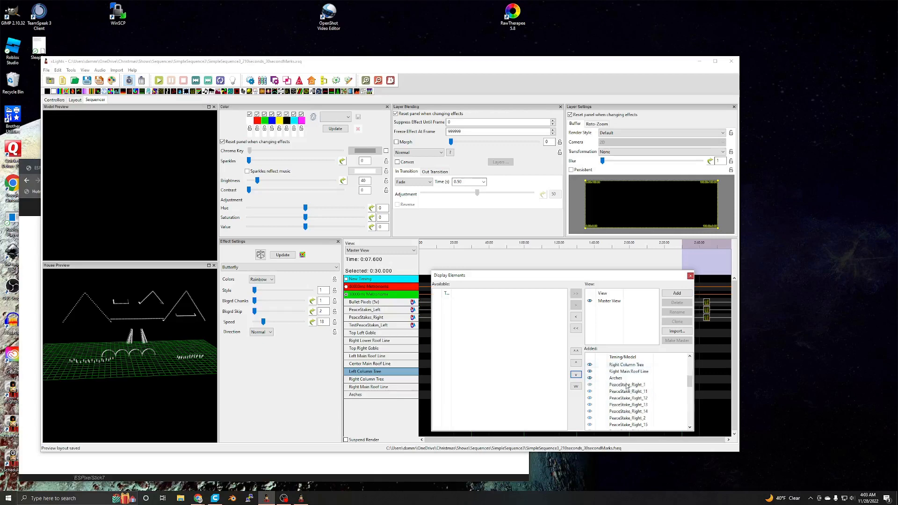
scroll(626, 386, "down", 4)
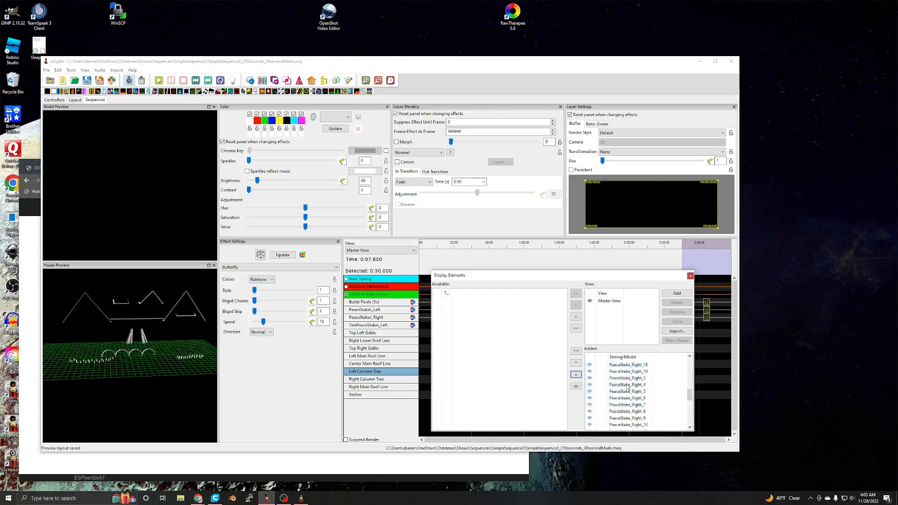
left_click_drag(689, 394, 696, 366)
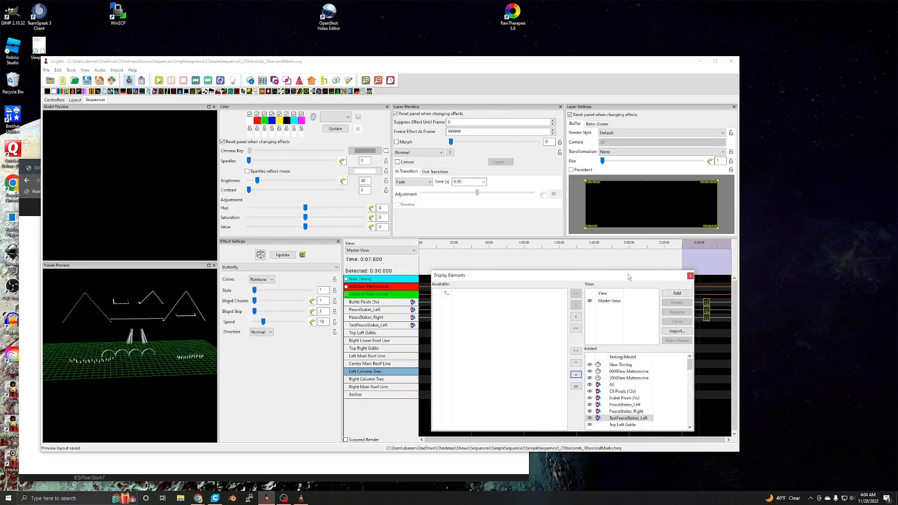
left_click_drag(575, 281, 546, 283)
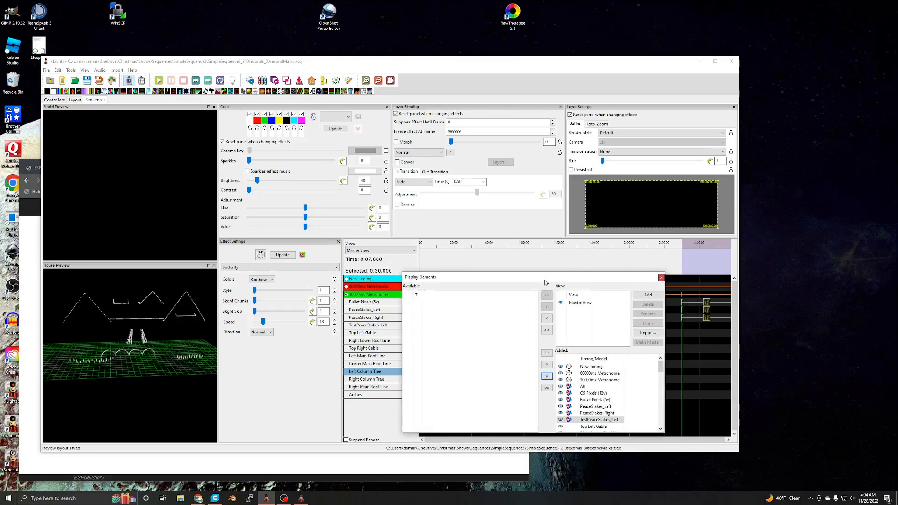
left_click(661, 278)
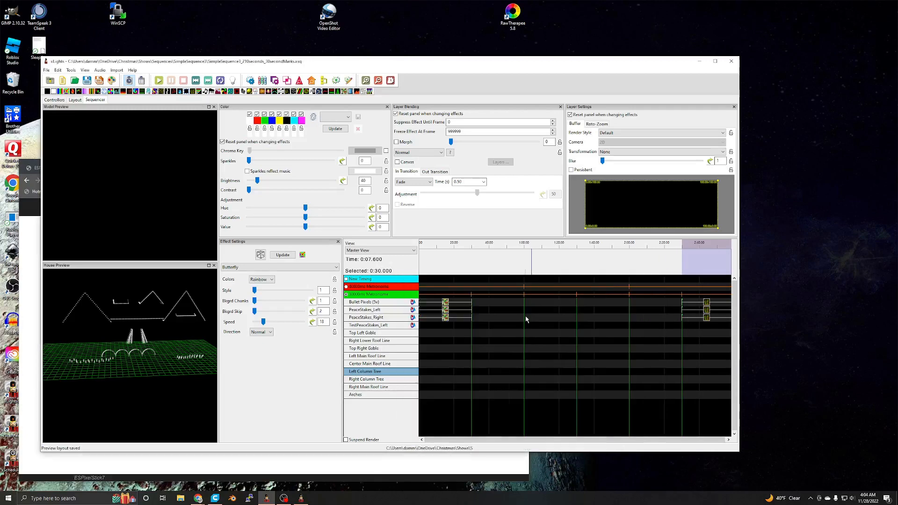
- Expand PeaceStakes_Left to inspect the PeaceStake_Left_12 row, collapse the group again and select the TestPeaceStakes_Left row
double_click(371, 310)
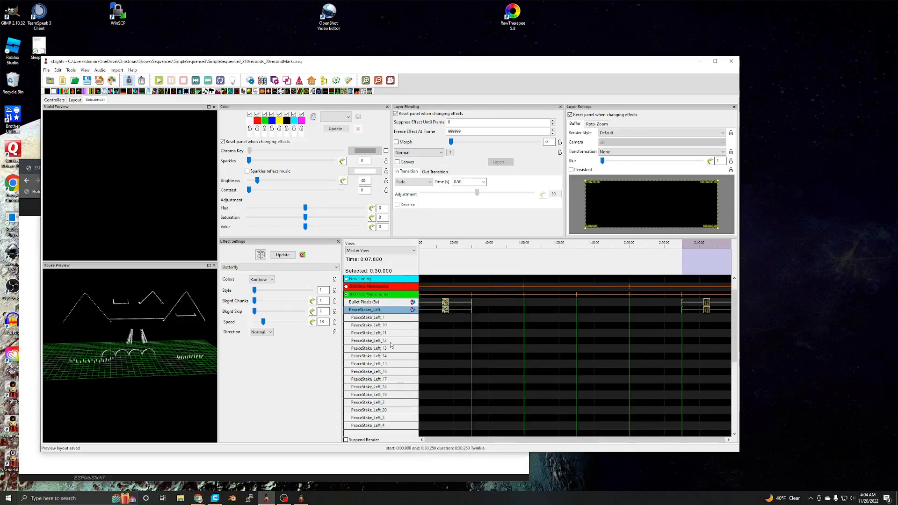
left_click(390, 340)
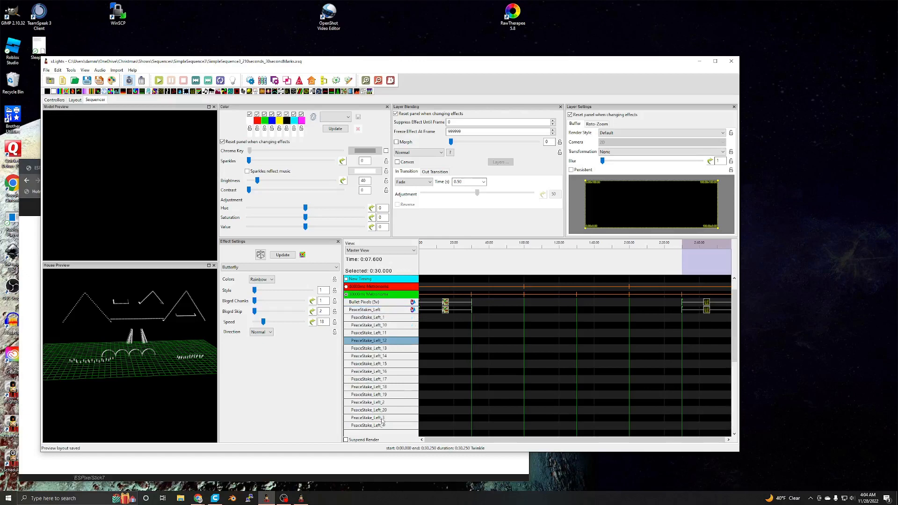
left_click(443, 344)
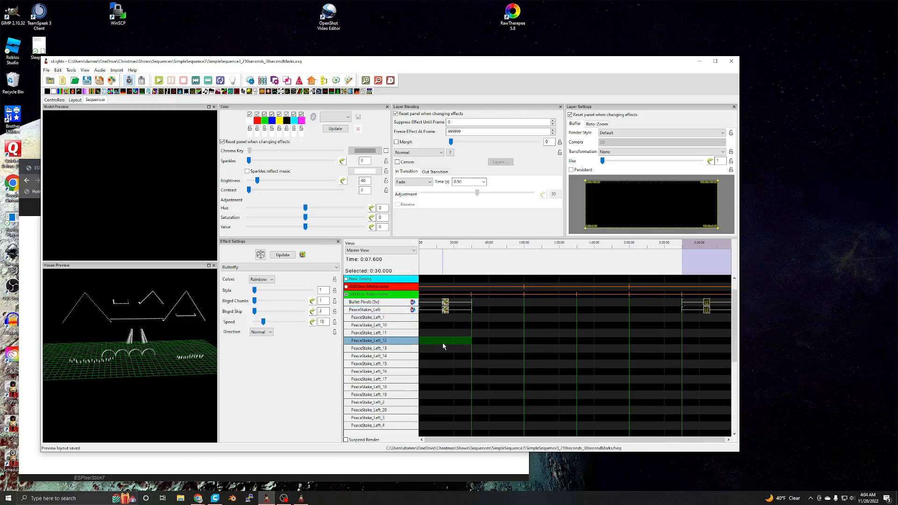
double_click(365, 310)
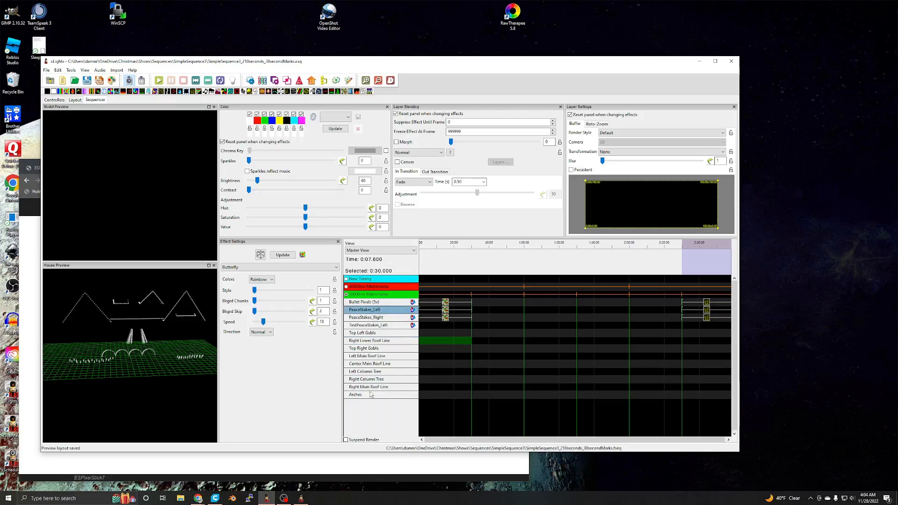
left_click(370, 326)
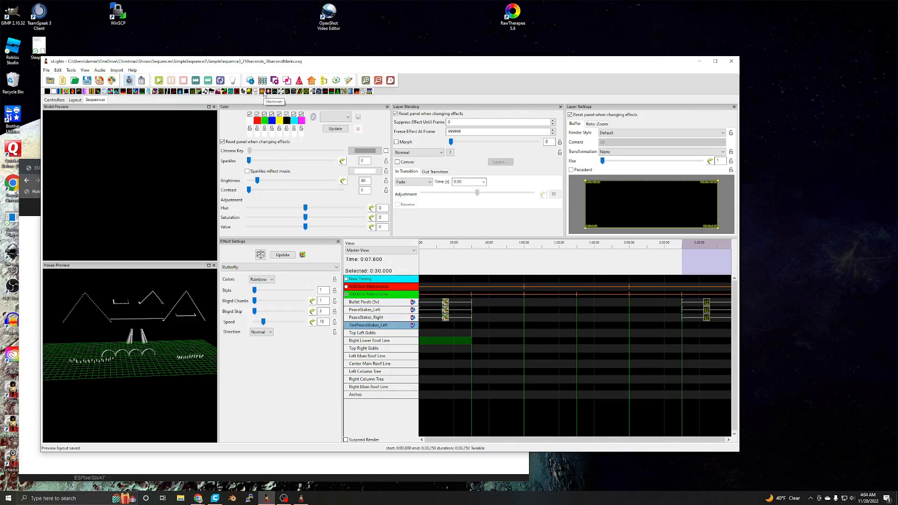
- Place a Shimmer effect on the TestPeaceStakes_Left row over the first 30 seconds and preview the stakes
left_click_drag(262, 95, 445, 326)
left_click(444, 328)
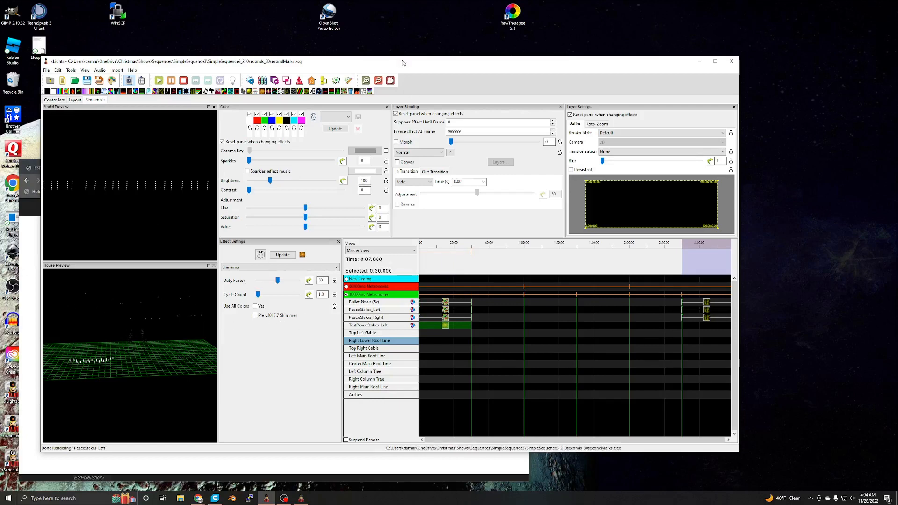
mouse_move(403, 63)
left_mouse_down()
mouse_move(422, 62)
mouse_move(409, 68)
left_mouse_up()
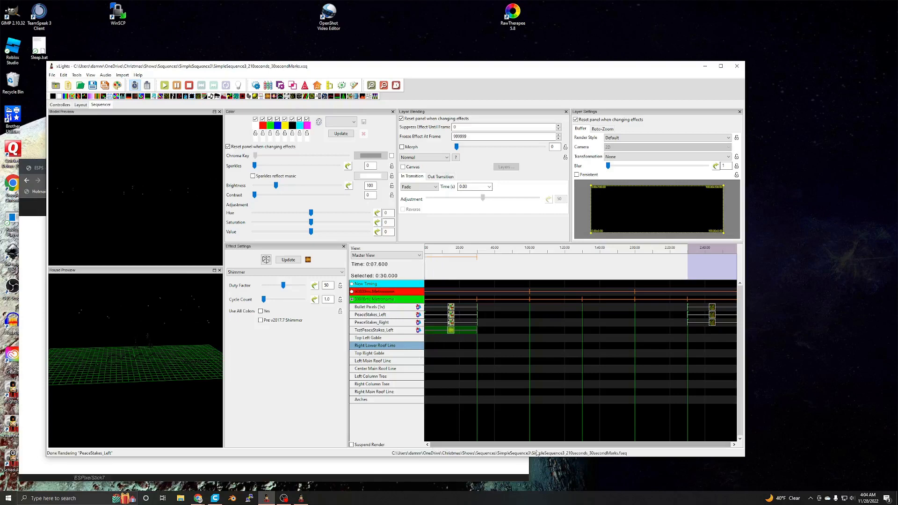
left_click(428, 445)
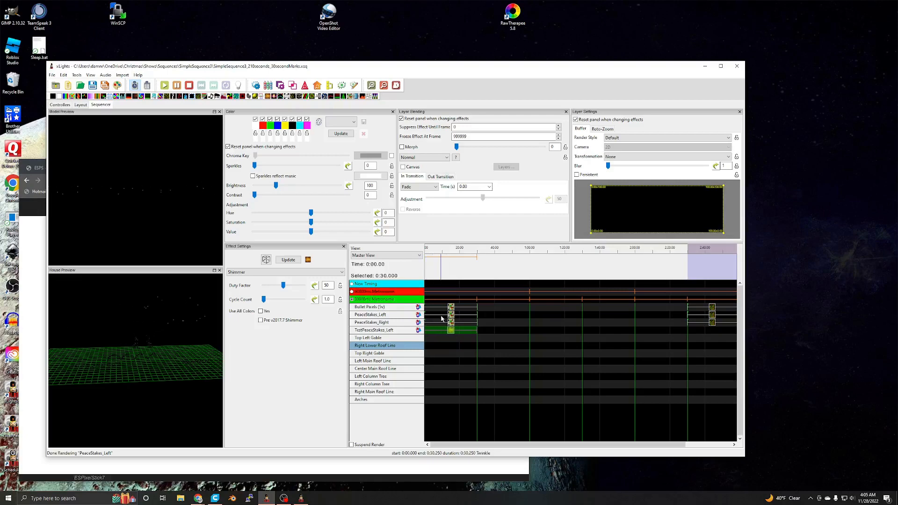
- Remove the TestPeaceStakes_Left group from the sequencer's display elements, deleting all its effects and layers, and close the dialog
left_click(374, 400)
left_click(376, 333)
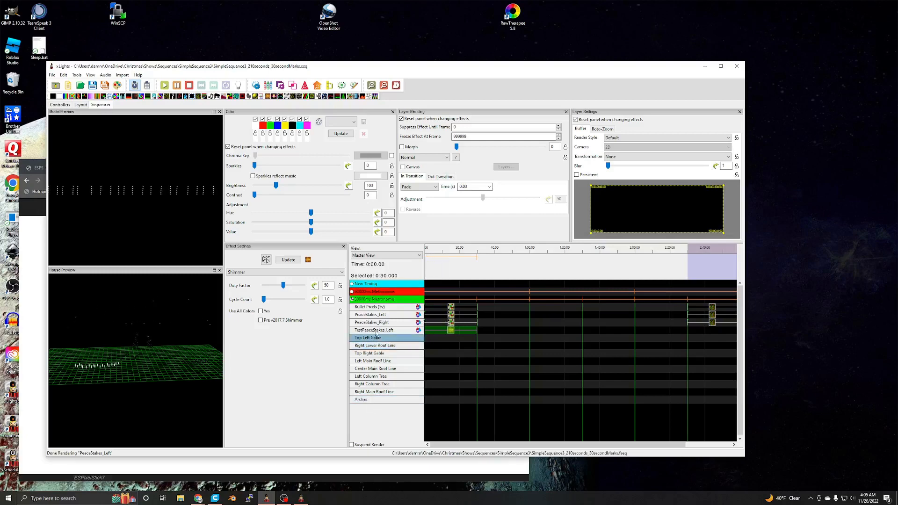
left_click(375, 330)
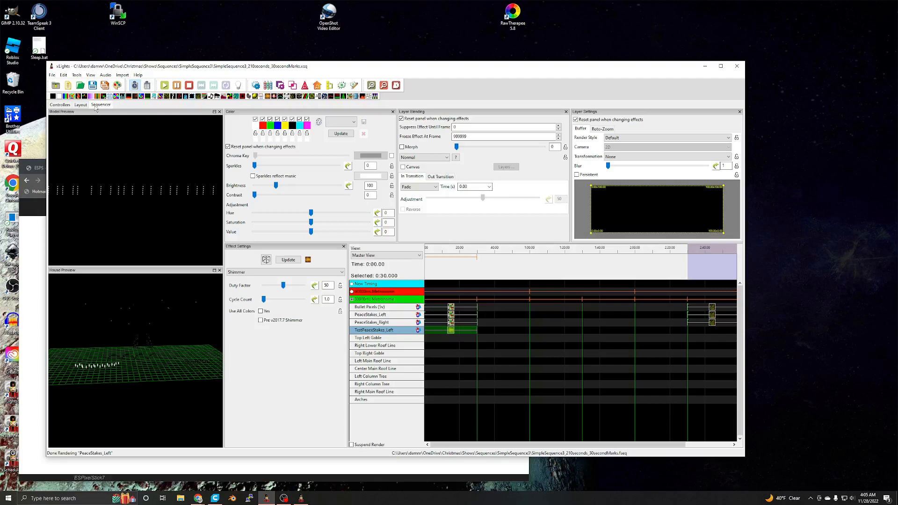
left_click_drag(408, 68, 399, 66)
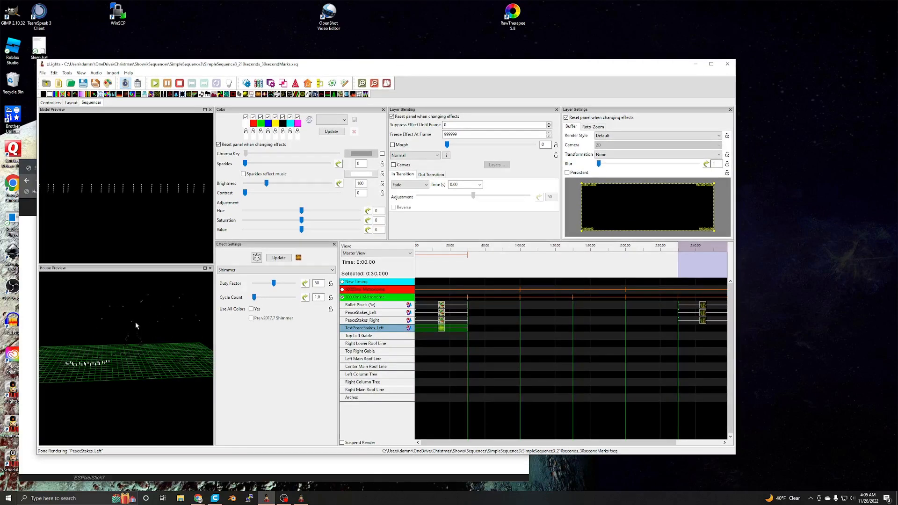
right_click(366, 331)
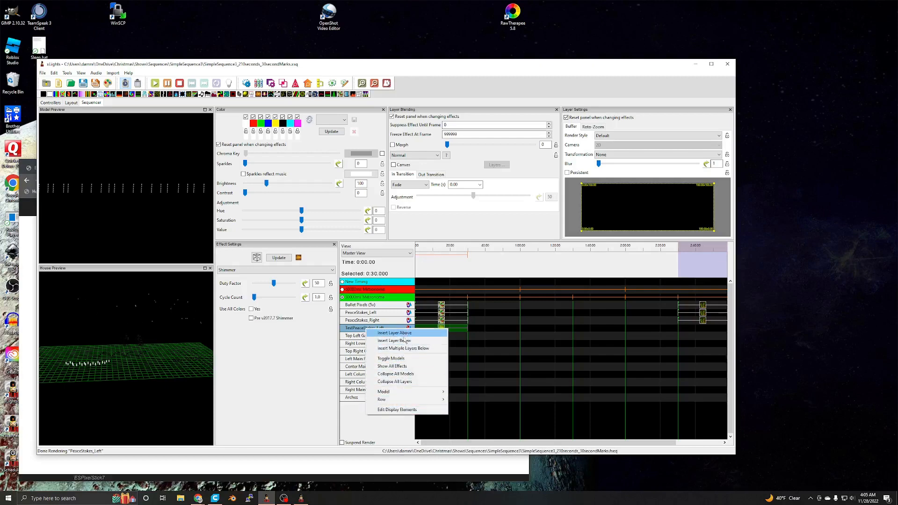
left_click(402, 409)
scroll(609, 389, "down", 2)
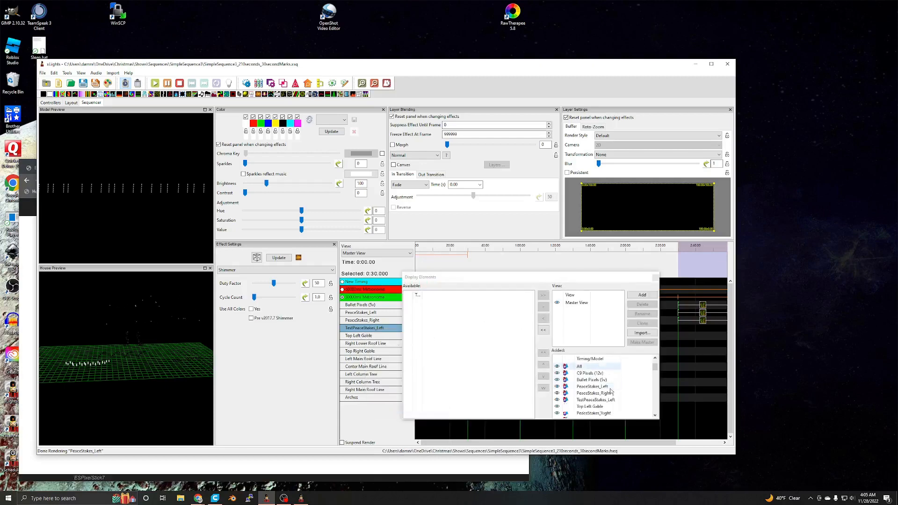
left_click(597, 380)
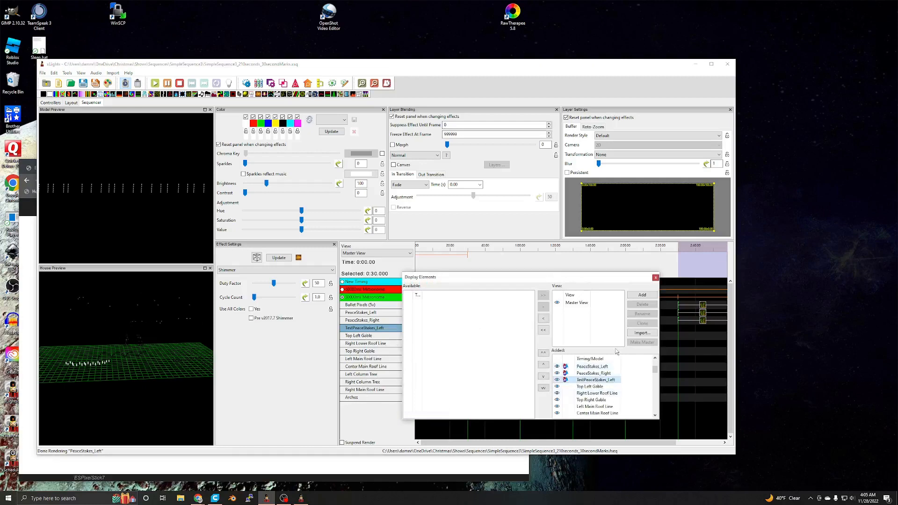
left_click(544, 329)
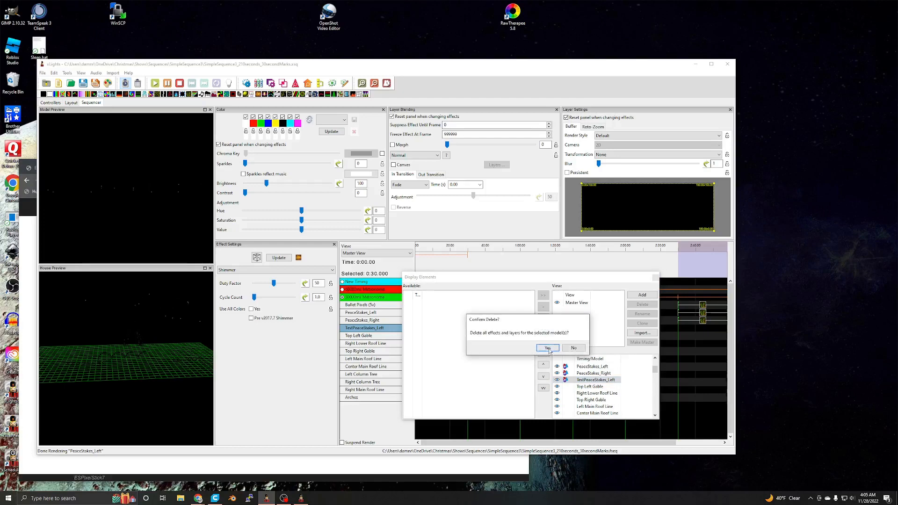
left_click(556, 349)
left_click(655, 278)
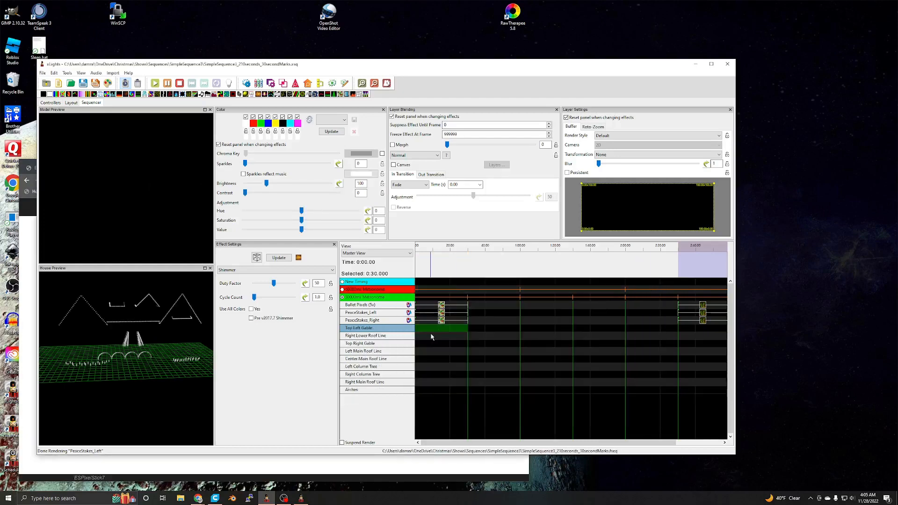
- Play the sequence from near the start of the timeline to preview the lights
left_click(422, 251)
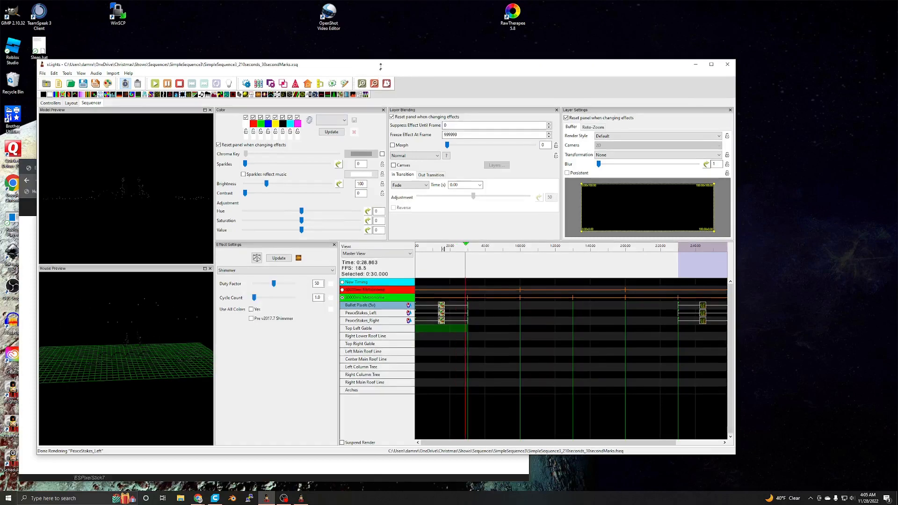
mouse_move(393, 60)
left_mouse_down()
mouse_move(394, 69)
mouse_move(417, 69)
mouse_move(396, 61)
left_mouse_up()
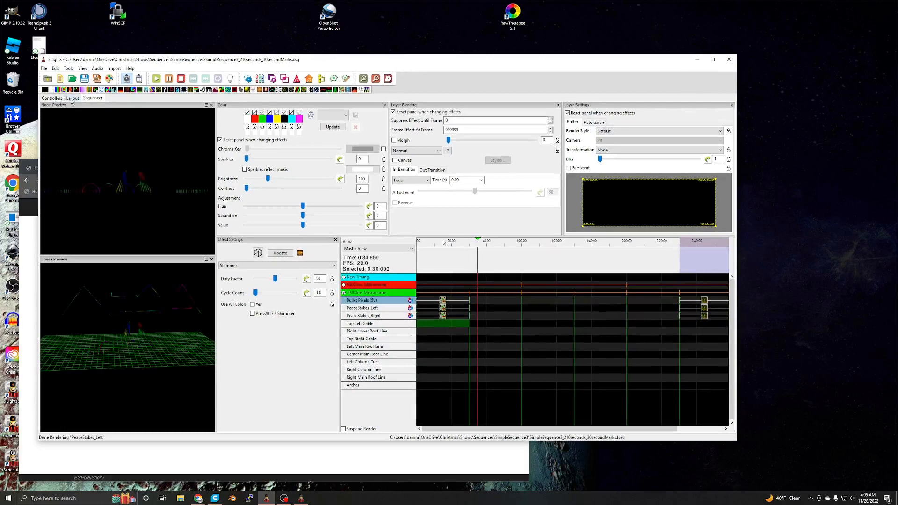
- Open the light test, examine the models under ESPixelStick7's Pixel Port 1 in the controllers listing, and close the test window
left_click(68, 69)
left_click(82, 76)
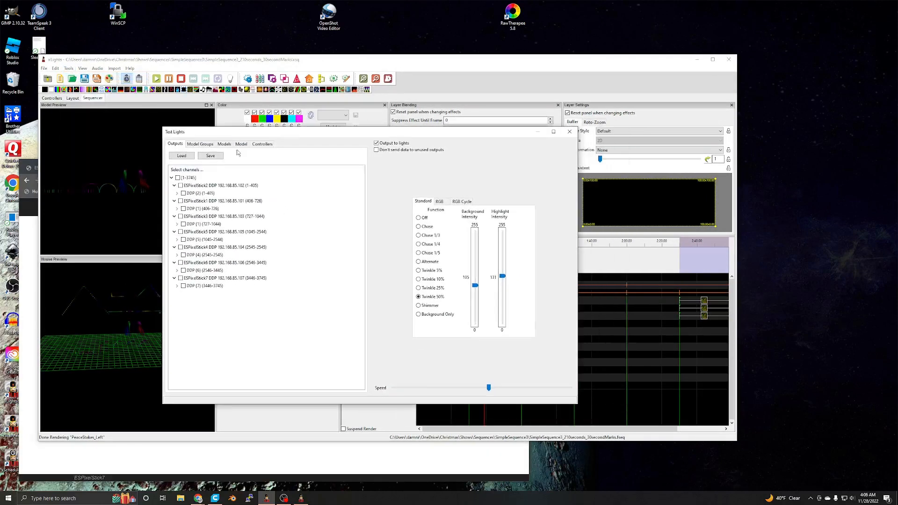
left_click(263, 145)
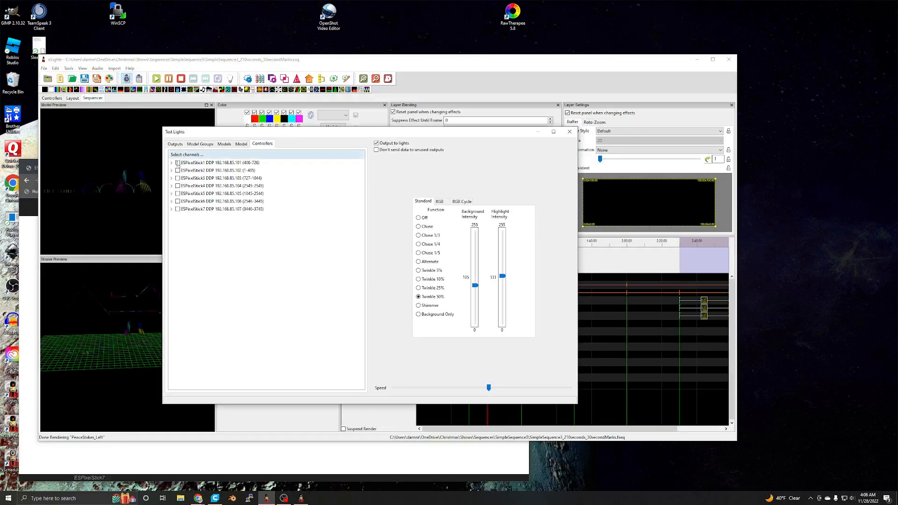
left_click(171, 209)
left_click(174, 216)
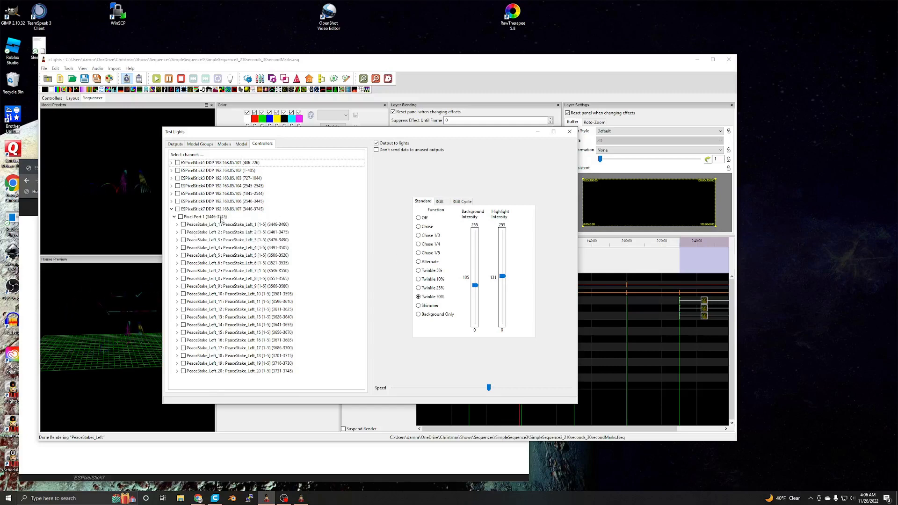
left_click(570, 132)
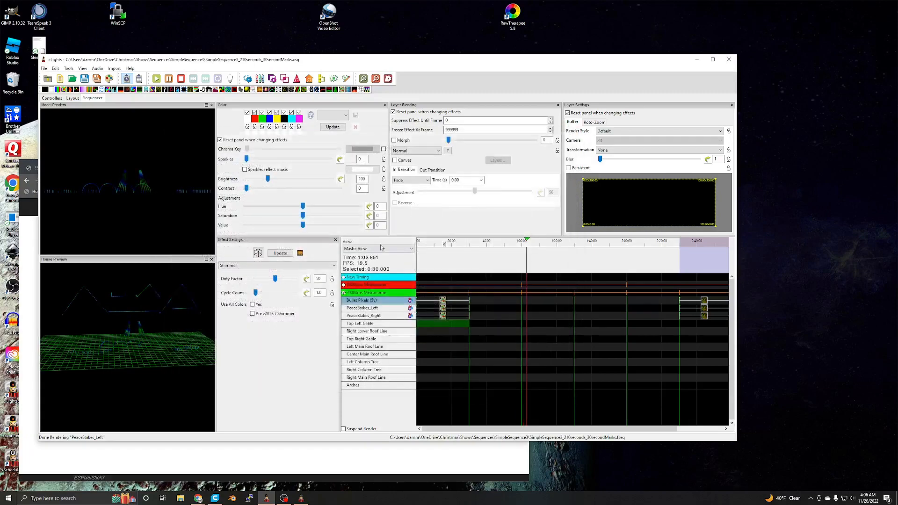
- Run Check Sequence and read through its report, from the IP addresses and controller checks to the error and warning summary
left_click_drag(418, 62, 433, 71)
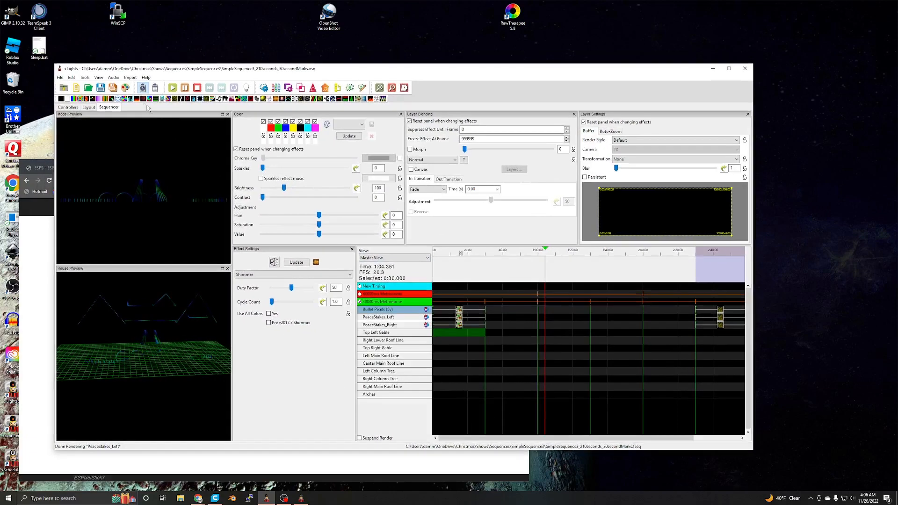
left_click(85, 77)
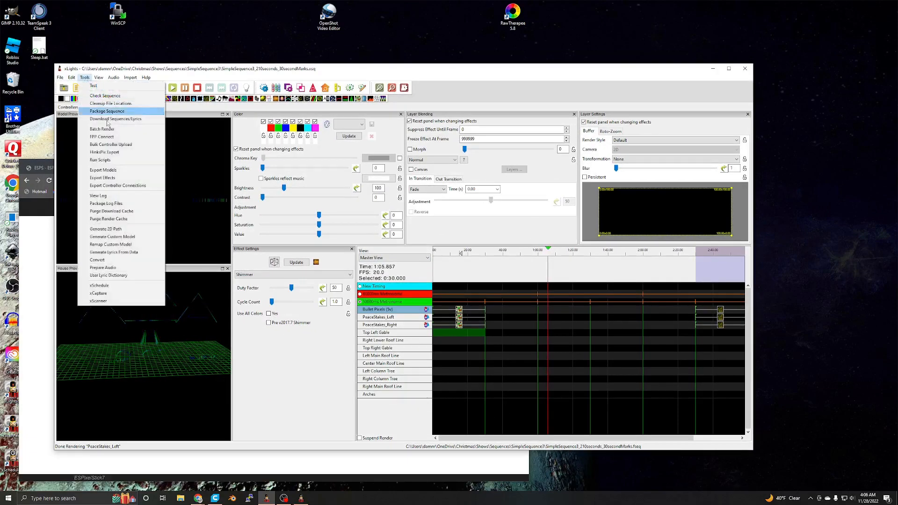
left_click(118, 96)
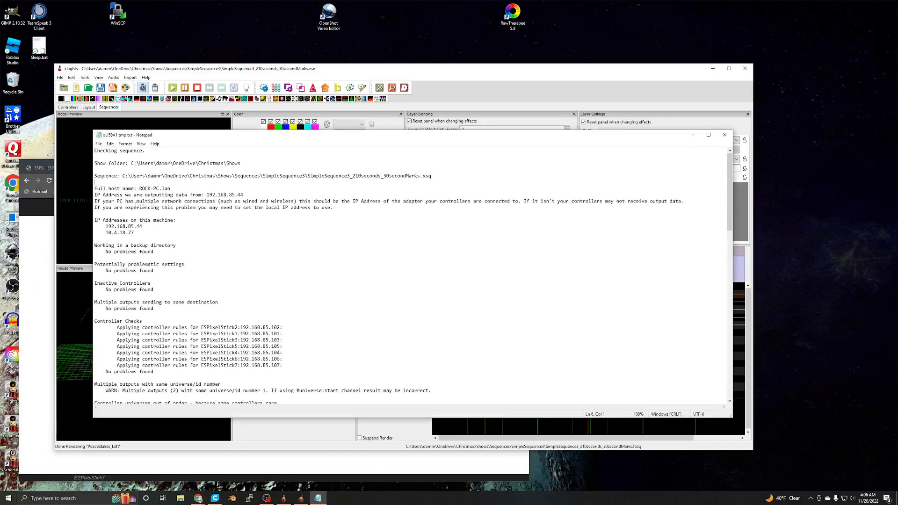
left_click_drag(113, 181, 154, 272)
left_click(338, 207)
left_click(268, 213)
scroll(268, 277, "down", 2)
left_click(154, 272)
scroll(231, 286, "down", 6)
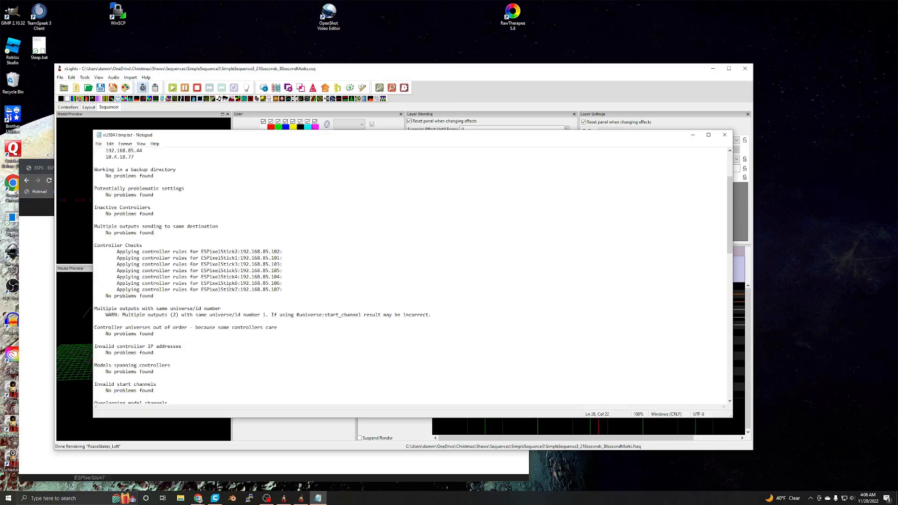
scroll(231, 286, "down", 20)
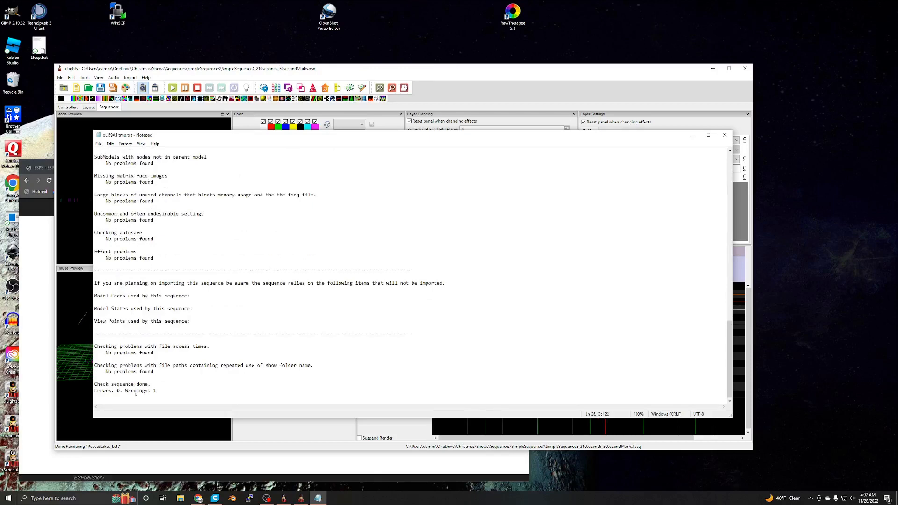
left_click_drag(164, 392, 149, 391)
- Examine the report's warning about multiple outputs with the same universe/id number and close the report
scroll(235, 337, "up", 15)
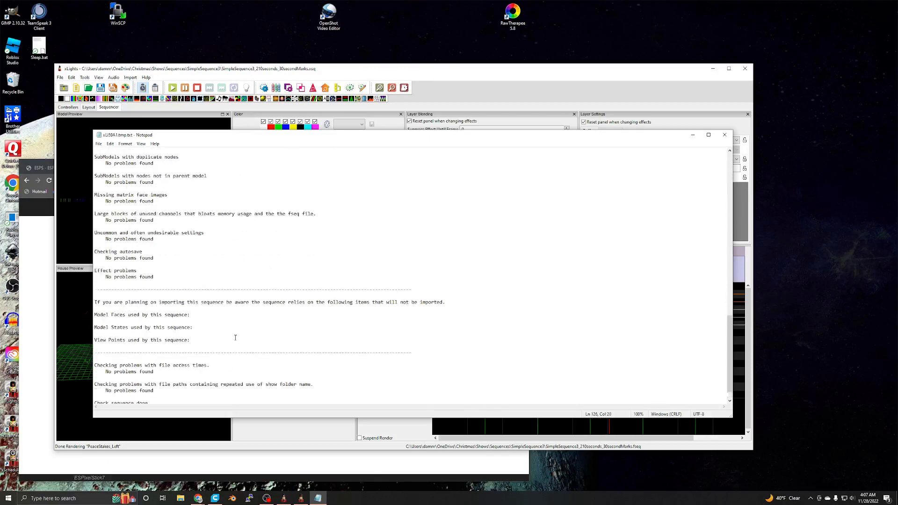
scroll(235, 337, "up", 9)
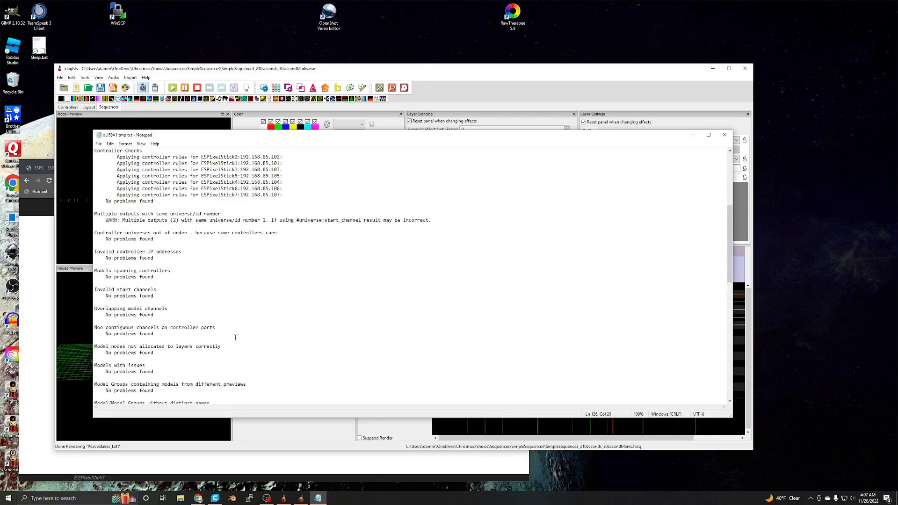
left_click_drag(124, 276, 431, 277)
left_click(267, 281)
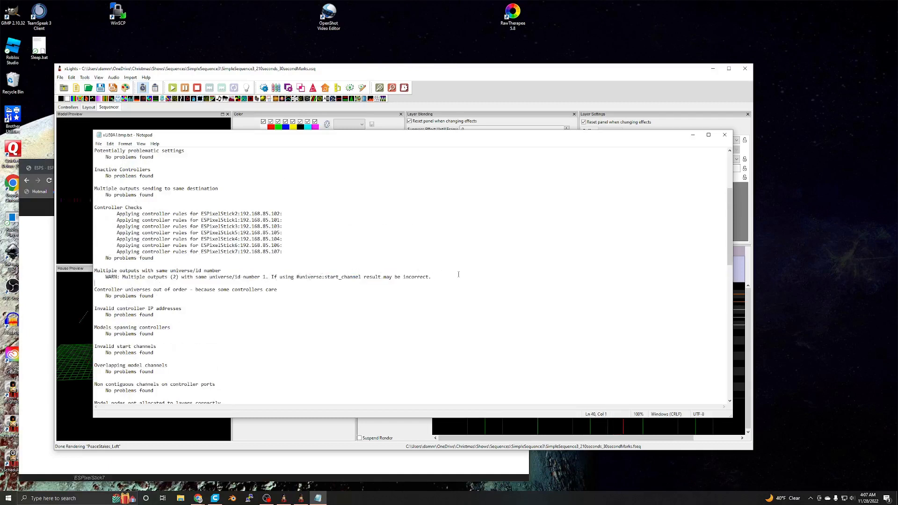
left_click_drag(286, 285, 95, 269)
left_click(127, 271)
left_click(439, 277)
left_click(159, 271)
left_click_drag(170, 277, 179, 277)
mouse_move(444, 275)
left_mouse_down()
mouse_move(95, 270)
mouse_move(432, 277)
left_mouse_up()
left_click(128, 277)
left_click(432, 277)
left_click(724, 135)
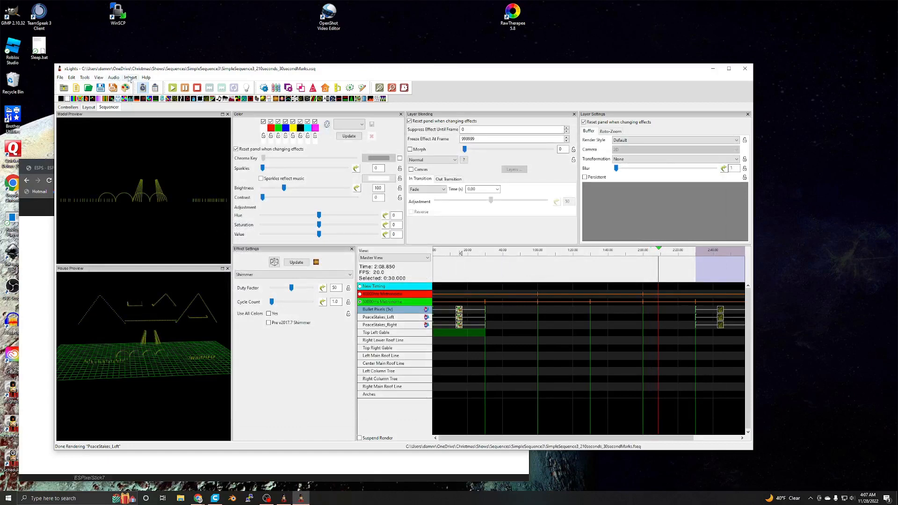
- Switch to xLights Scheduler, view the Shows directory in the show folder selection, and cancel without choosing a folder
left_click(283, 498)
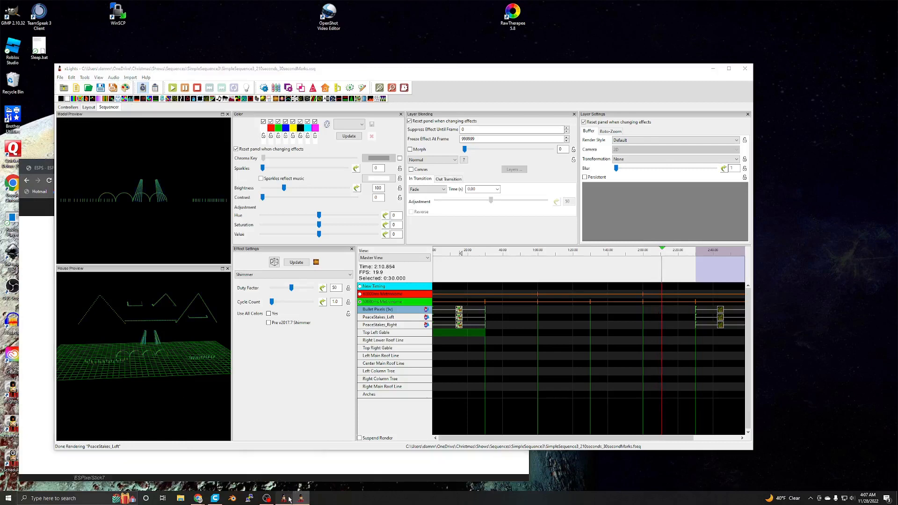
left_click_drag(445, 146, 406, 135)
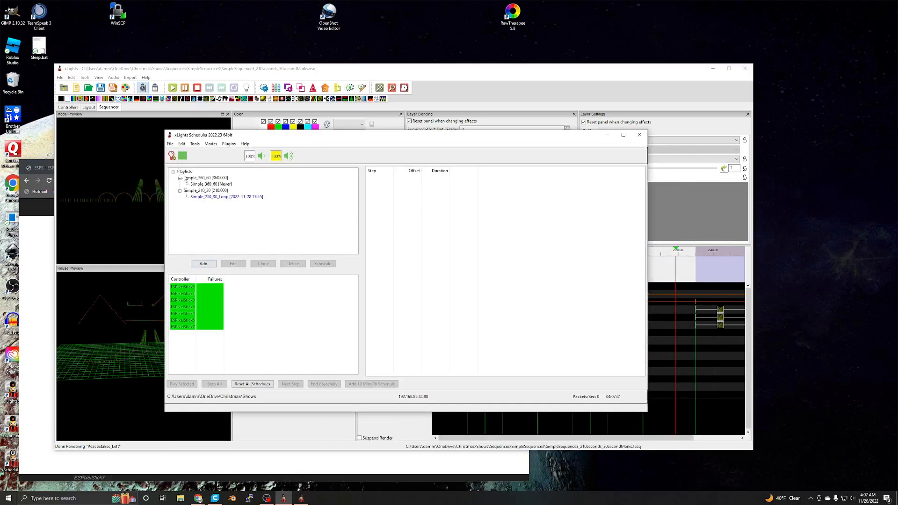
left_click(170, 144)
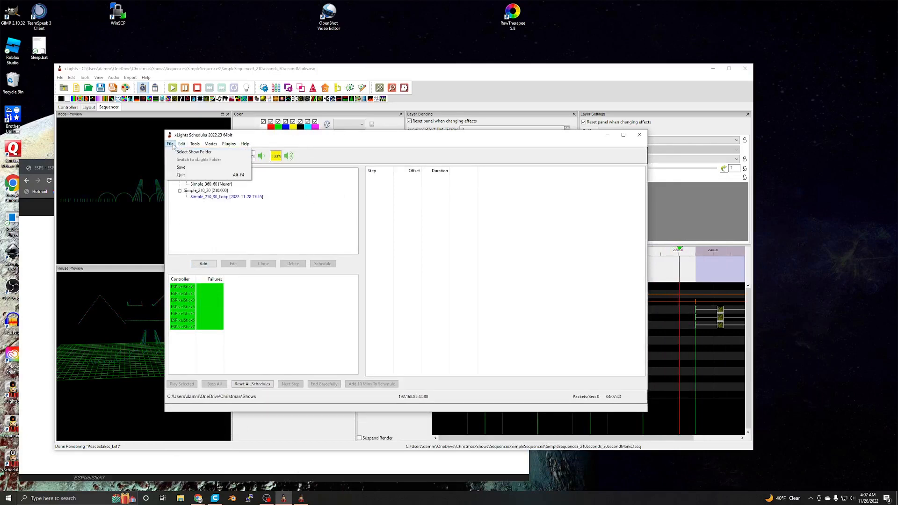
left_click(179, 152)
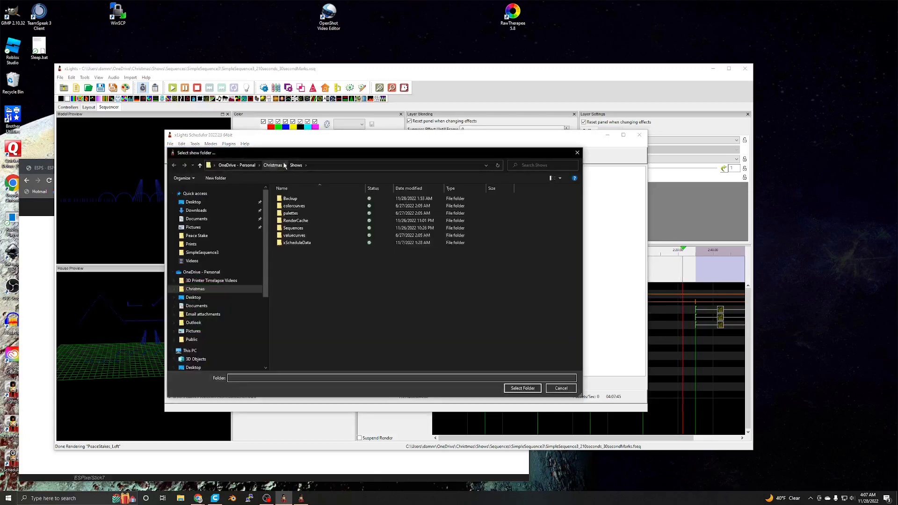
left_click_drag(315, 152, 403, 187)
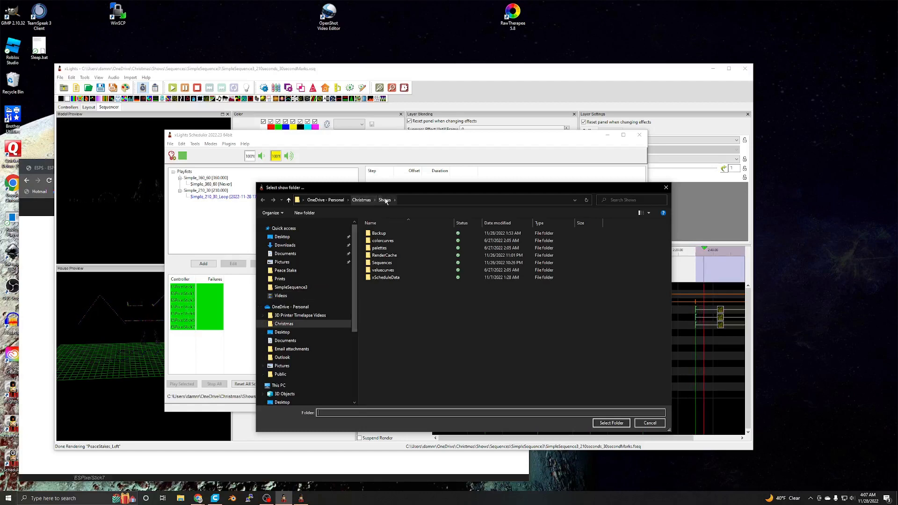
left_click(650, 422)
left_click_drag(538, 139, 607, 155)
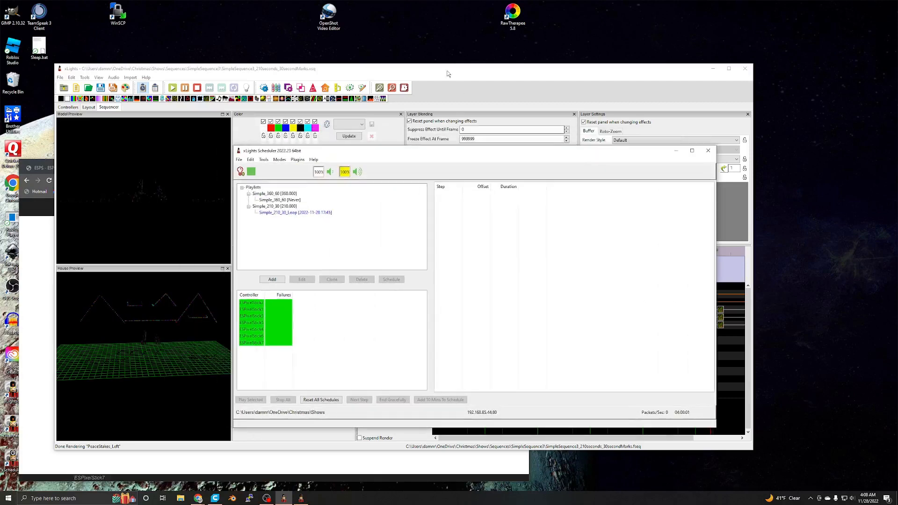
- Switch to xLights to check the show directory in its controller setup, and return to xLights Scheduler
left_click(446, 71)
left_click(68, 107)
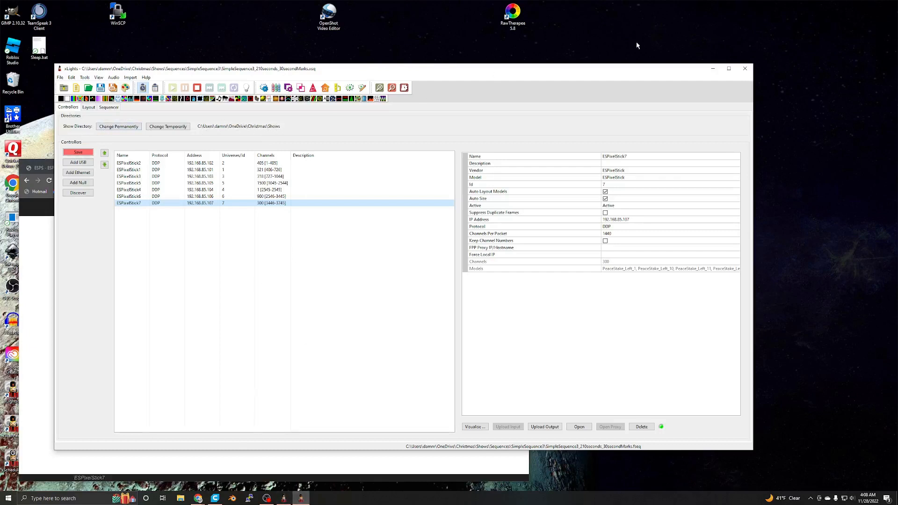
left_click(283, 500)
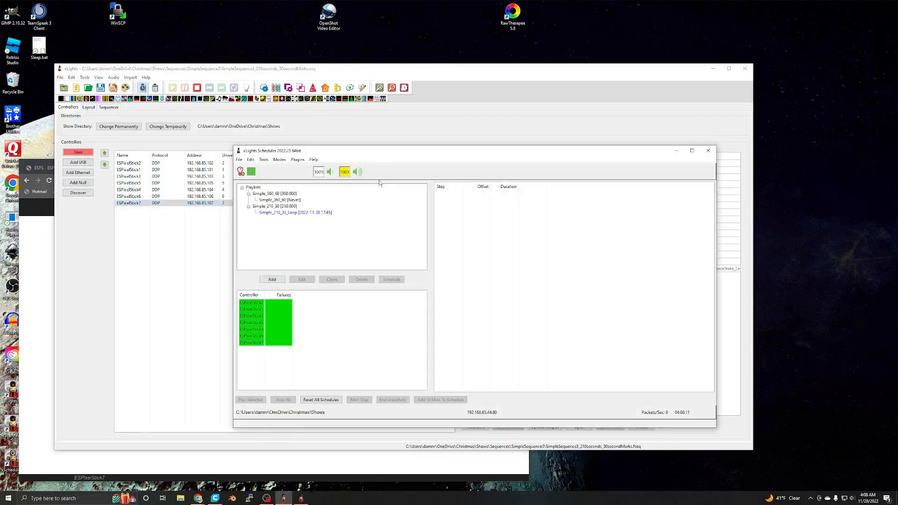
left_click_drag(392, 156, 369, 165)
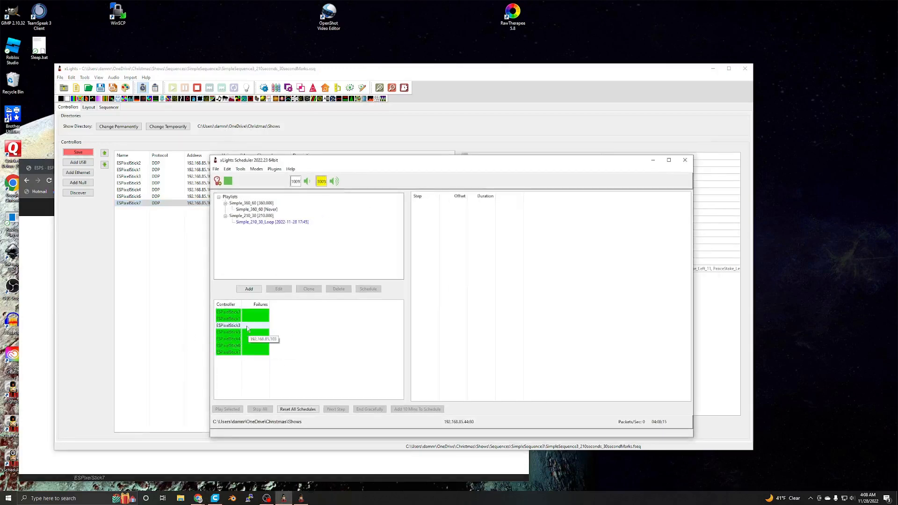
- Start a new playlist, browse to the FSEQ files in Sequences > SimpleSequence3, and cancel without adding a sequence
left_click(249, 289)
left_click(237, 416)
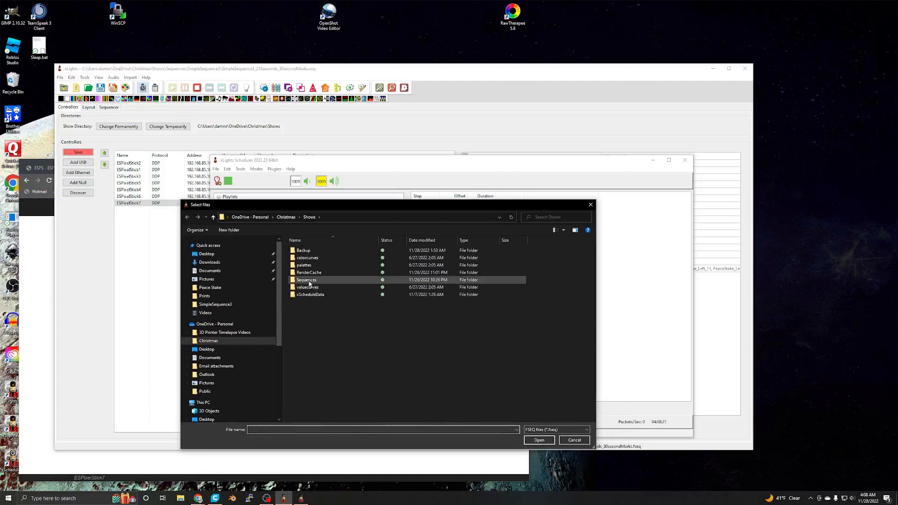
double_click(309, 279)
double_click(322, 269)
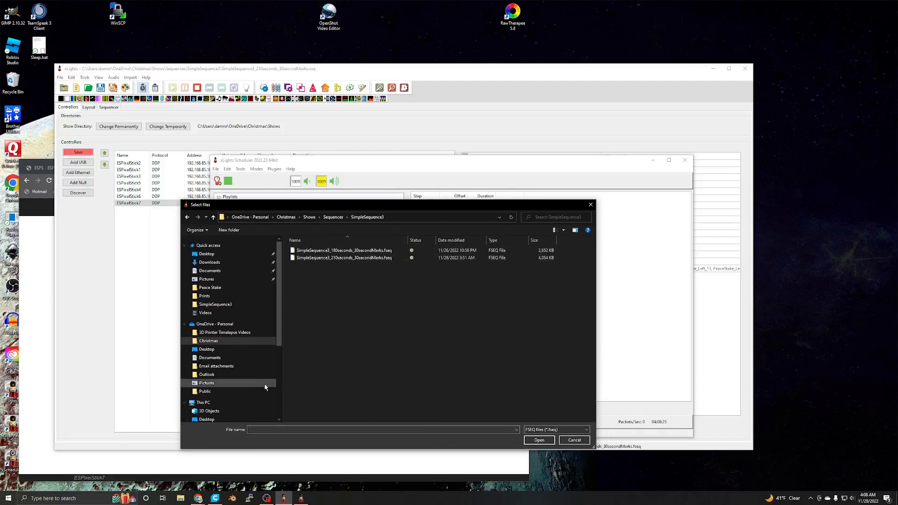
left_click_drag(327, 208, 236, 242)
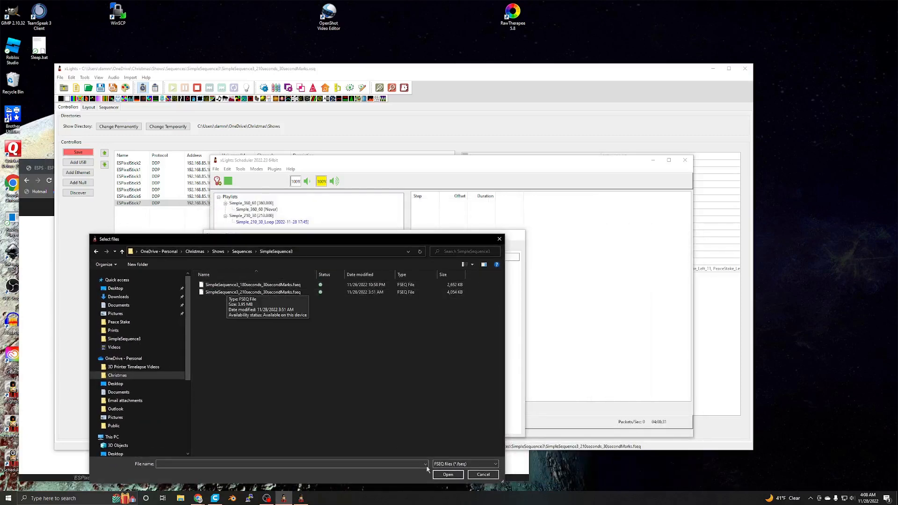
left_click(483, 475)
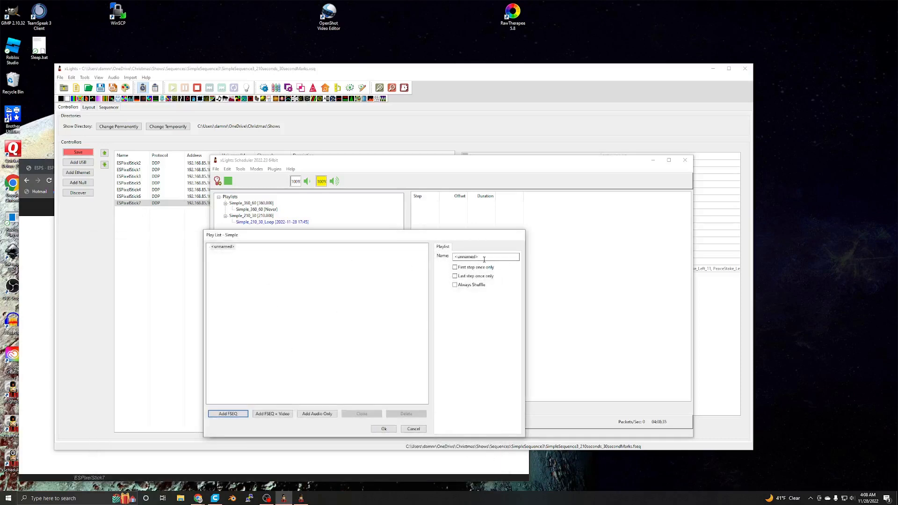
left_click_drag(313, 237, 317, 242)
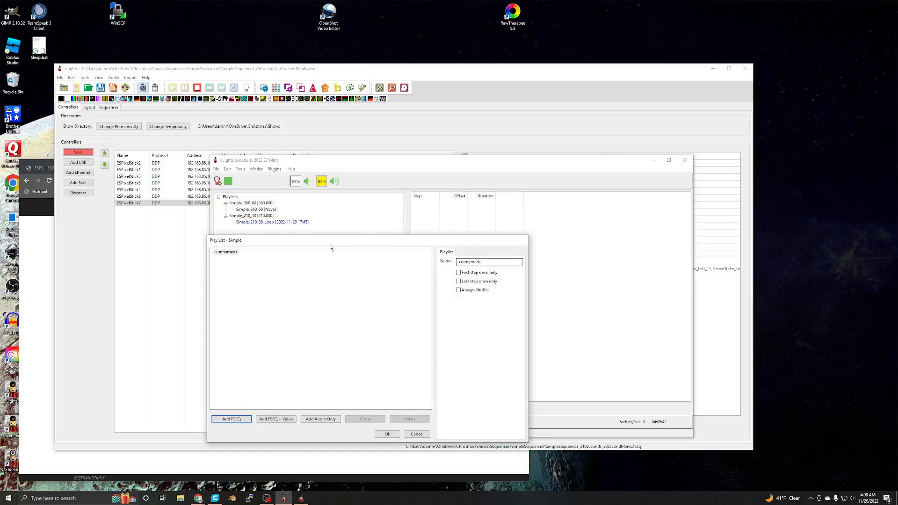
left_click(411, 433)
- View the schedule options for the Simple_210_30 playlist and close them without adding a schedule
left_click(251, 216)
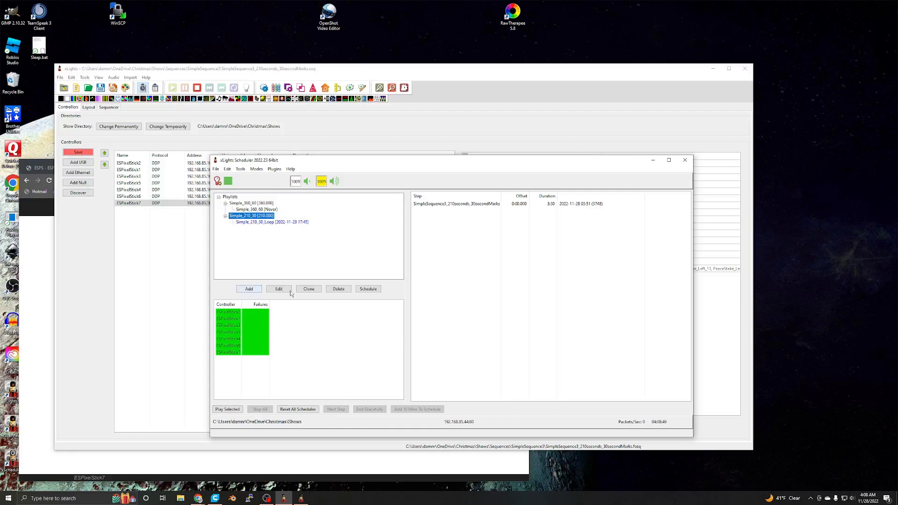
left_click(367, 289)
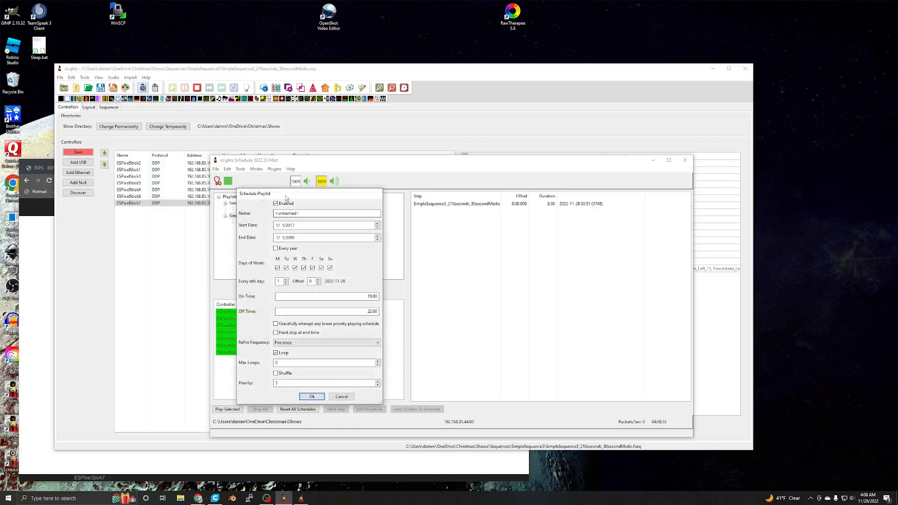
left_click_drag(285, 195, 358, 230)
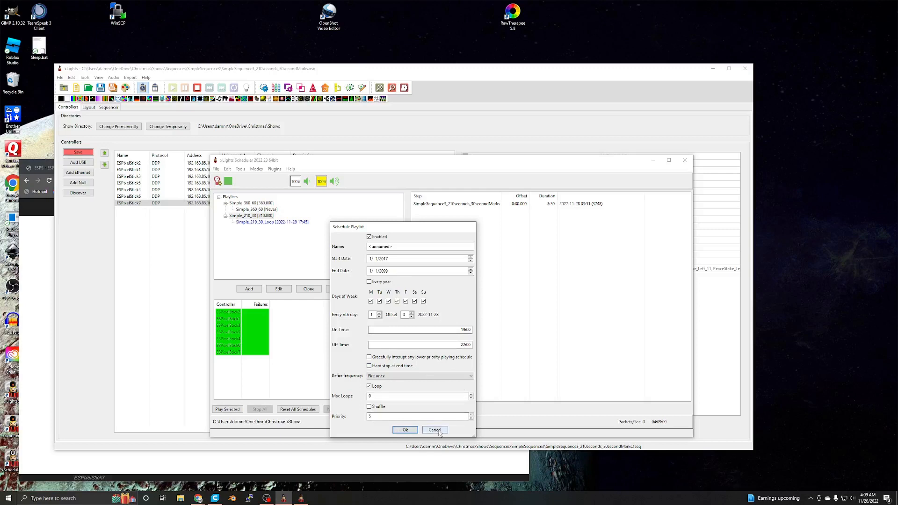
left_click(404, 430)
- Select the Simple_210_30_Loop schedule, reset all schedules, and switch back to xLights
left_click(274, 223)
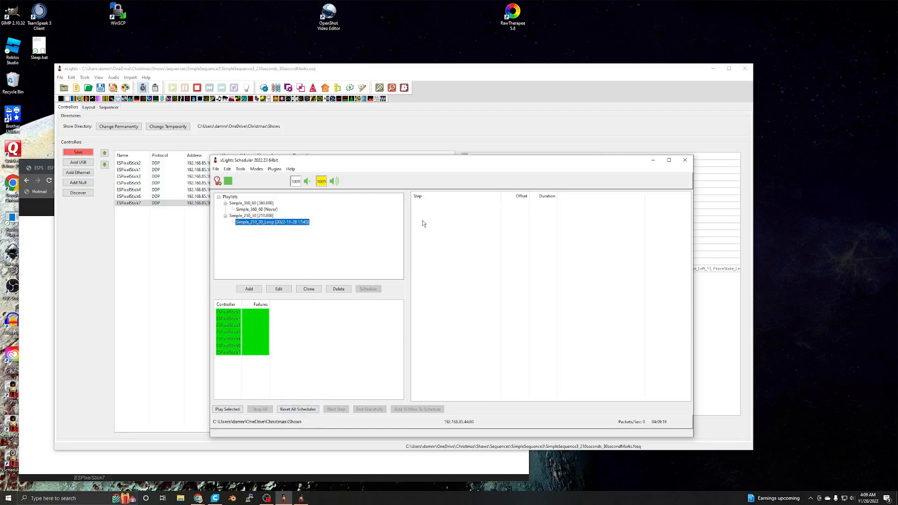
left_click(295, 410)
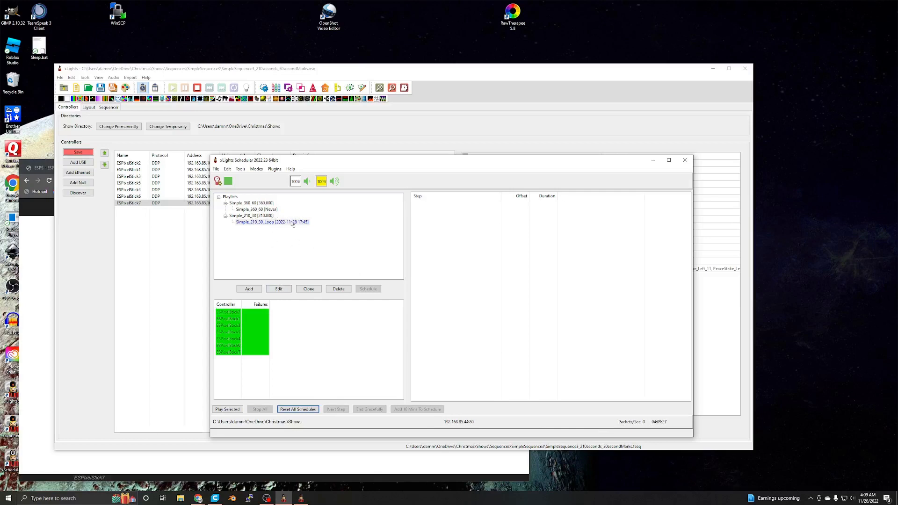
left_click_drag(379, 162, 341, 169)
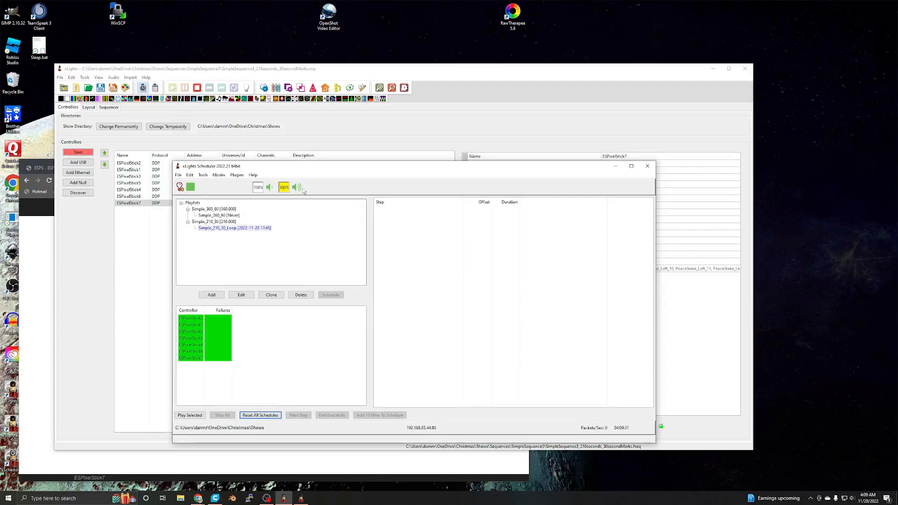
left_click_drag(343, 167, 402, 182)
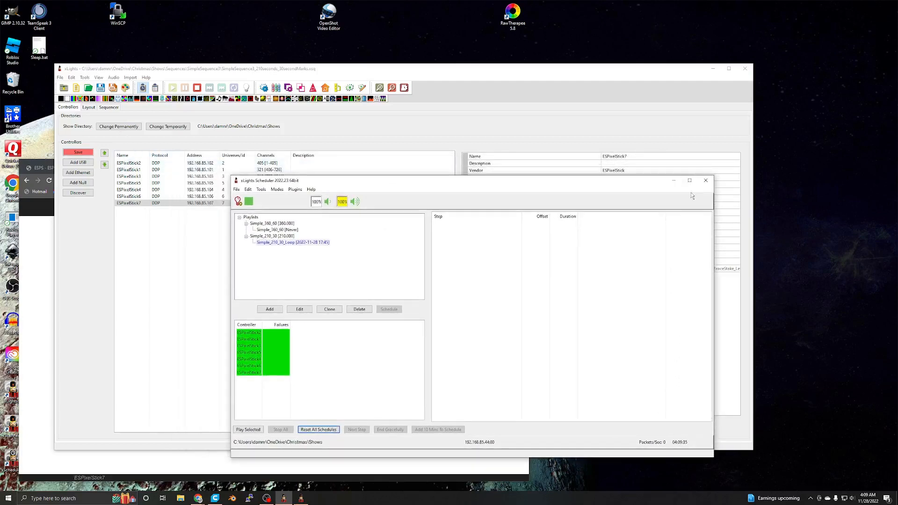
left_click(664, 182)
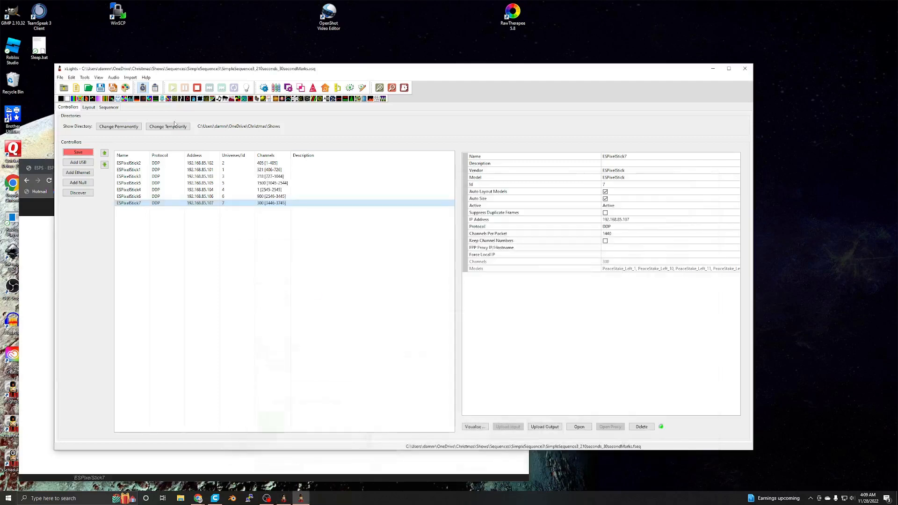
- View the Test Lights outputs and function options, and close the test window without selecting any channels
left_click(84, 78)
left_click(93, 85)
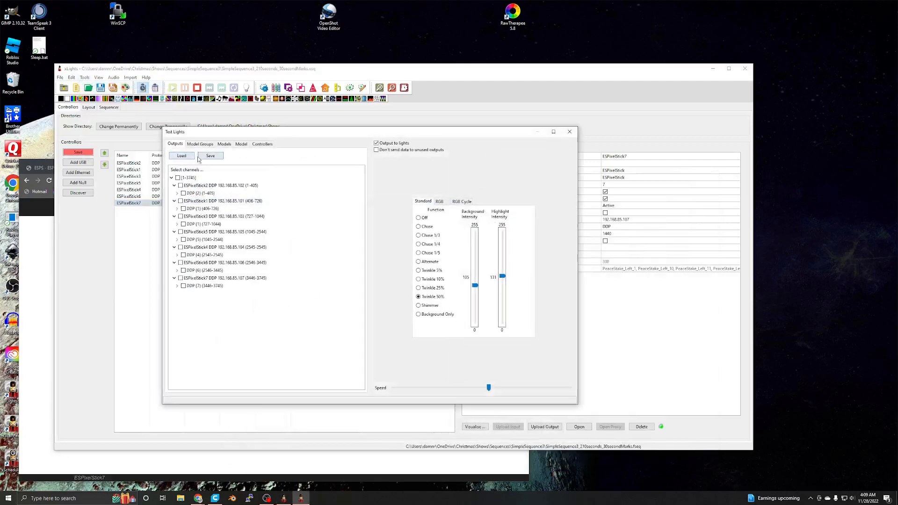
left_click(569, 132)
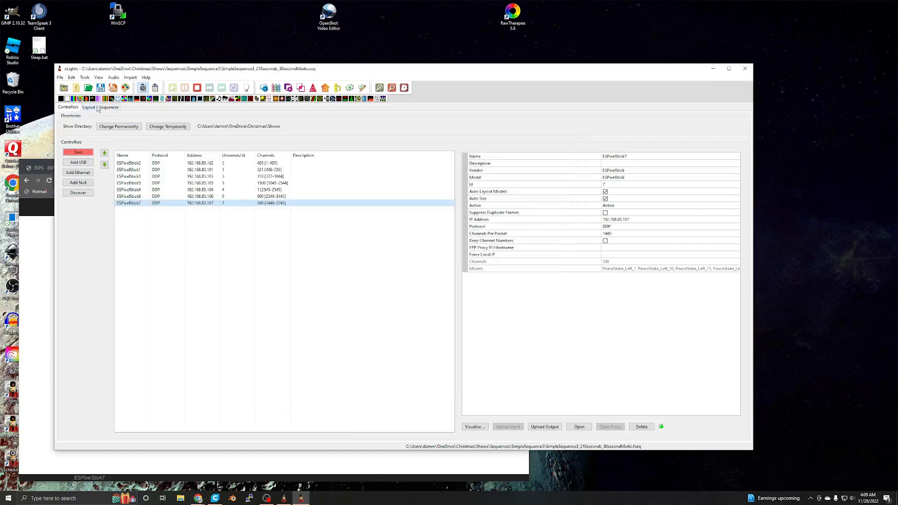
- Show the sequence timeline, check the ESPixelStick7 network configuration page in the browser, and return to xLights
left_click(104, 109)
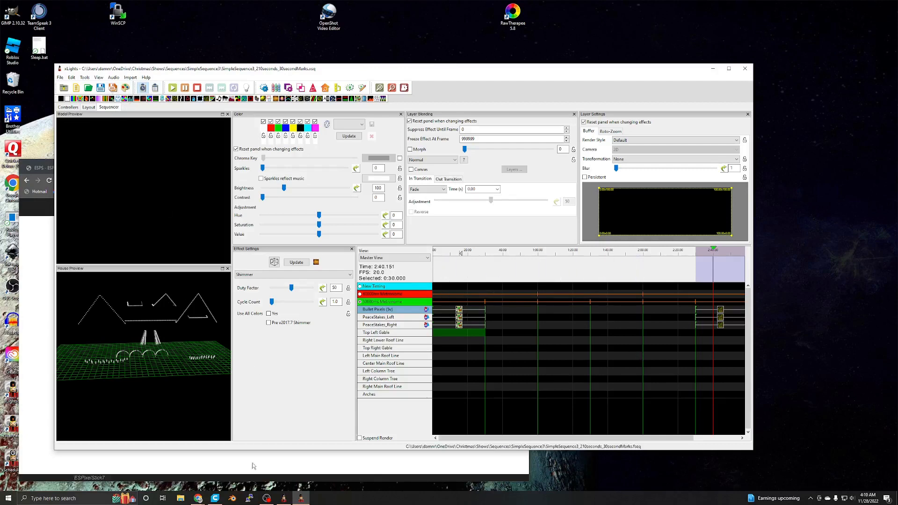
left_click(312, 468)
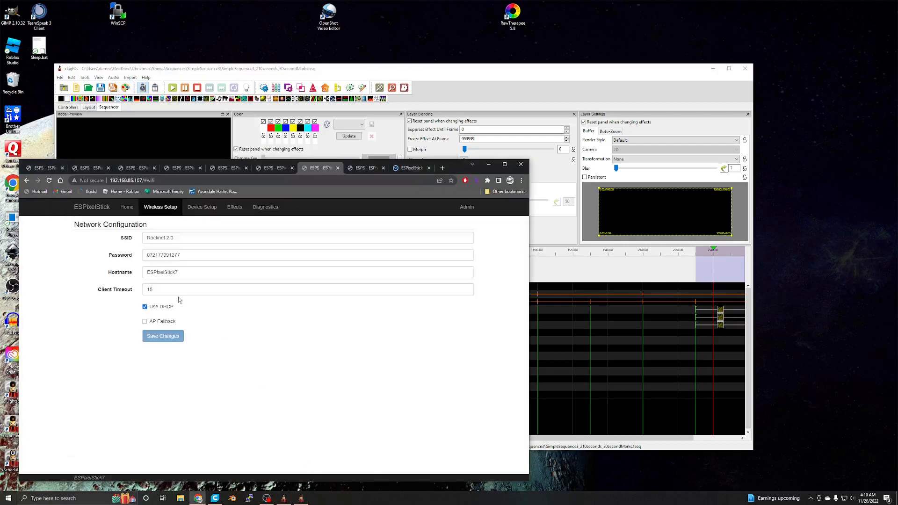
left_click(394, 93)
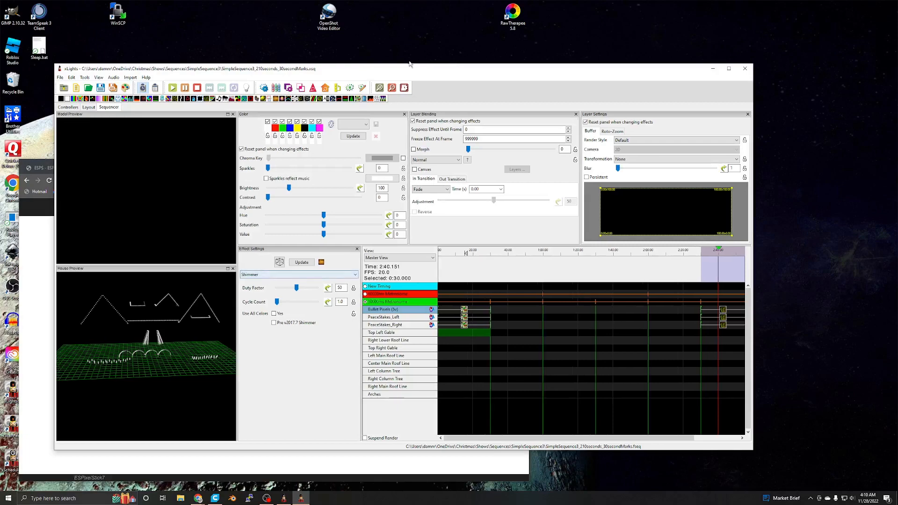
left_click_drag(405, 70, 433, 66)
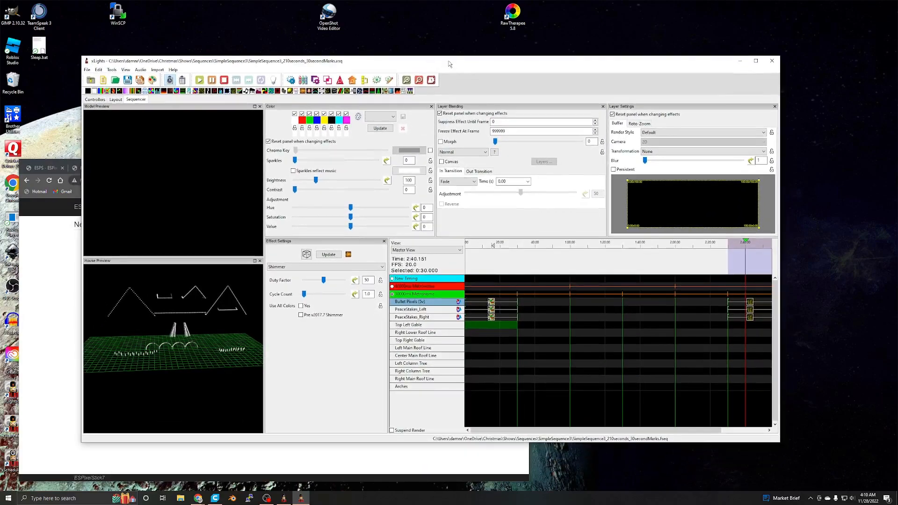
left_click_drag(443, 66, 449, 60)
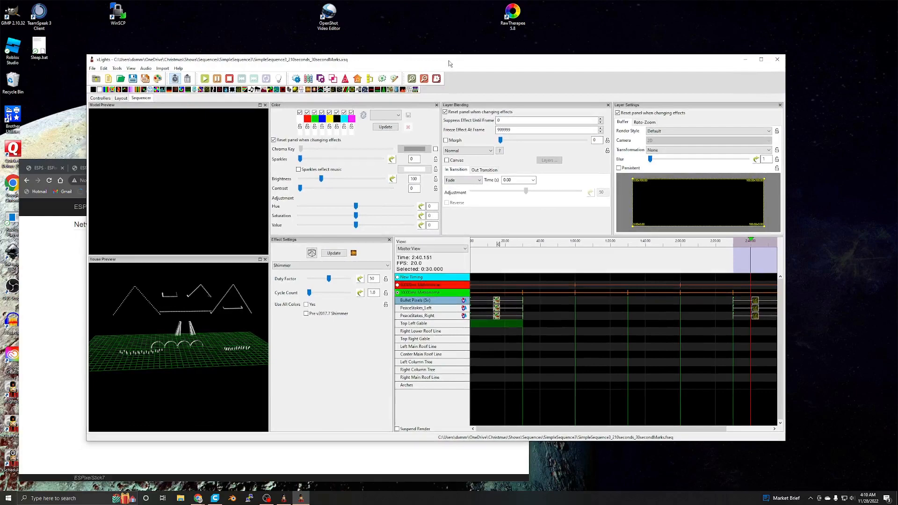
left_click_drag(448, 60, 451, 67)
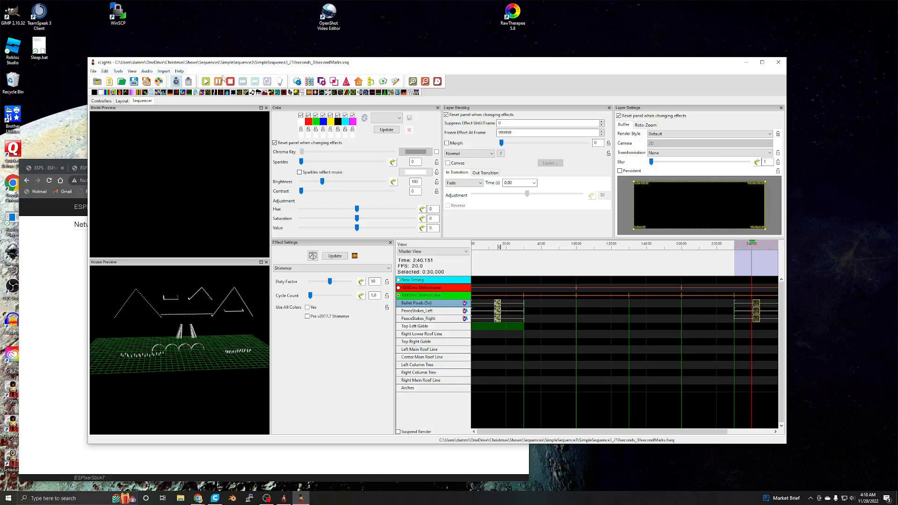
left_click_drag(464, 60, 462, 57)
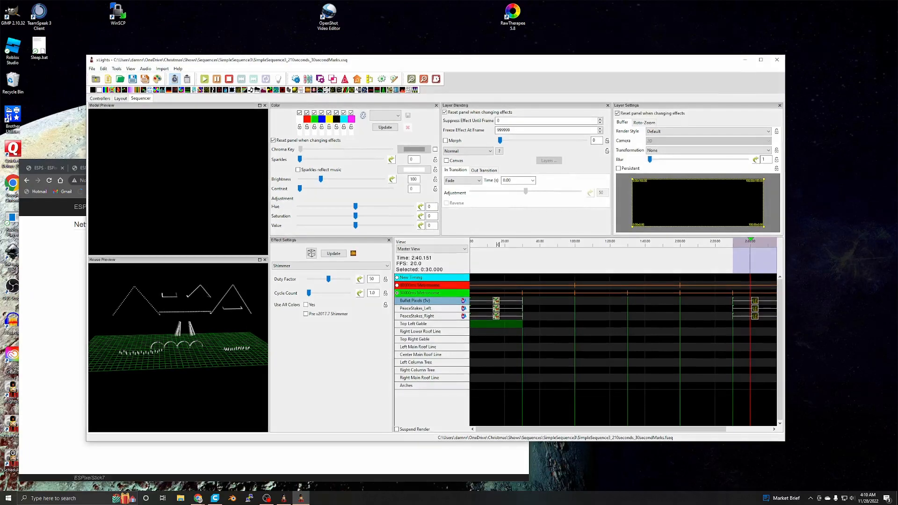